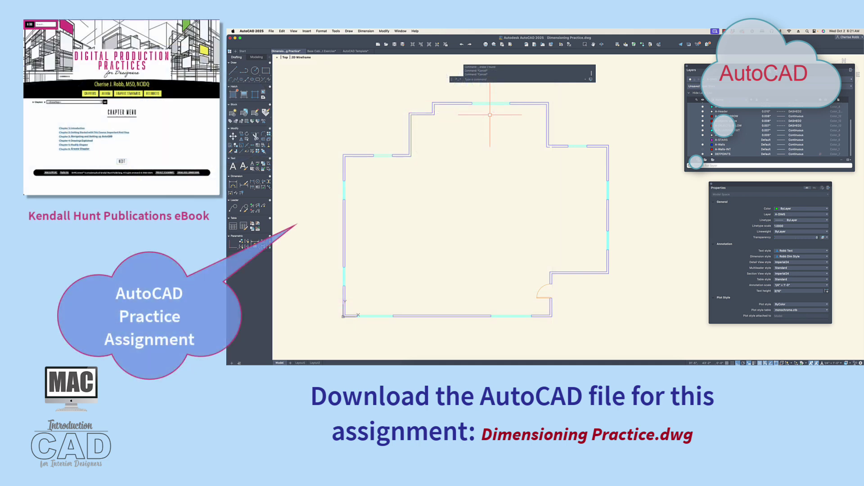
# Review the current dimension styles in the Dimension Style Manager.
pyautogui.click(322, 31)
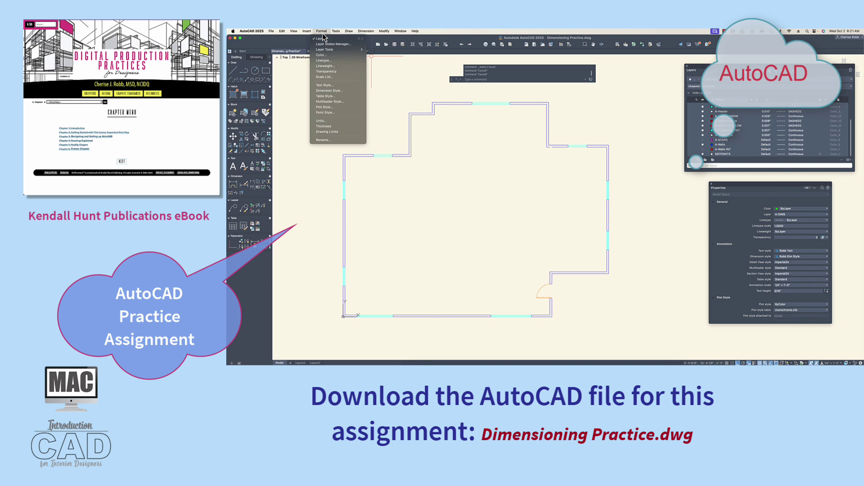
pyautogui.click(358, 93)
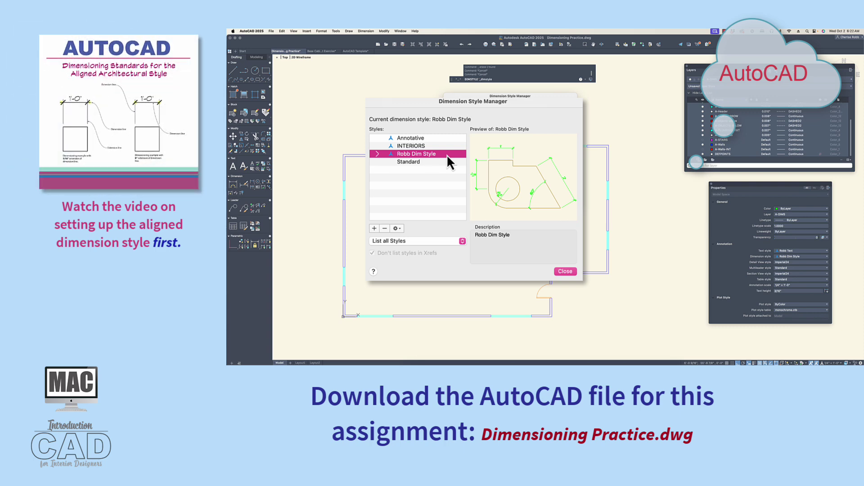
pyautogui.click(562, 271)
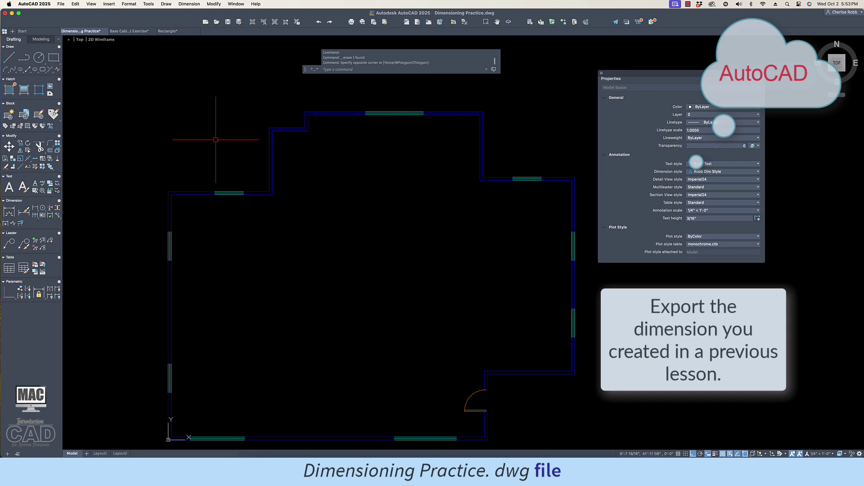
pyautogui.click(133, 4)
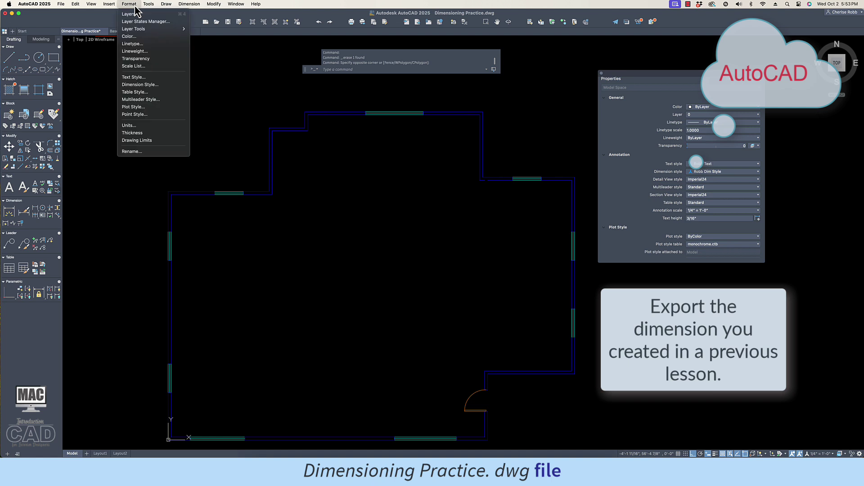
pyautogui.click(177, 85)
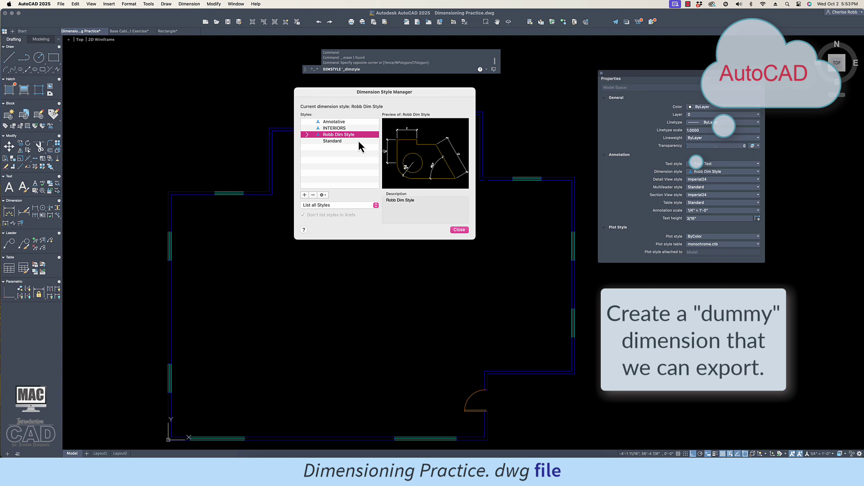
pyautogui.click(465, 231)
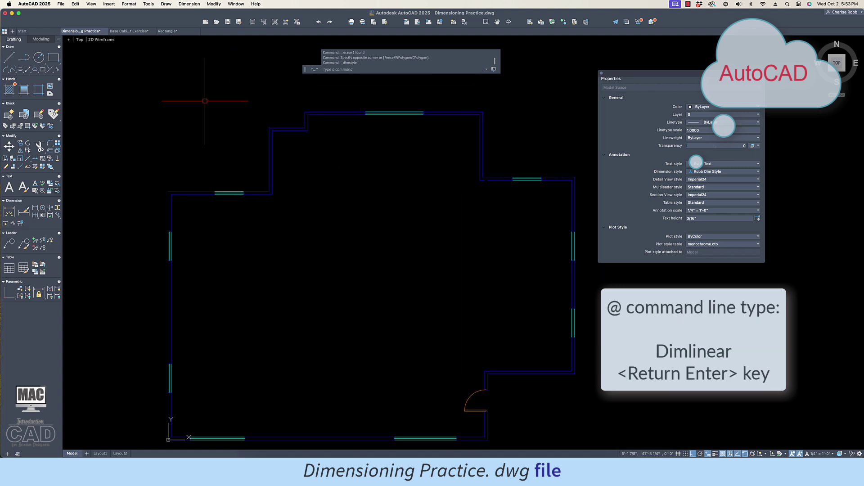
# Add a 6'-10 3/4" linear dimension above the upper-left wall using DIMLINEAR.
pyautogui.write('dimlin')
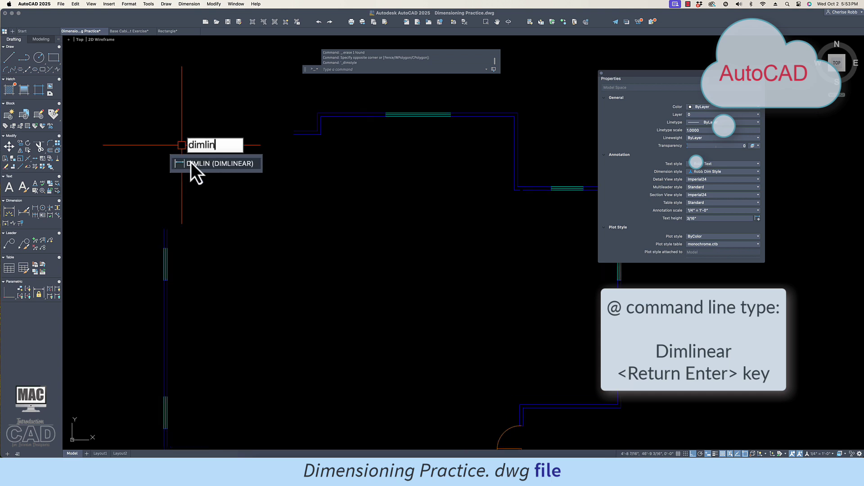
pyautogui.scroll(1, 187, 148)
pyautogui.press('Return')
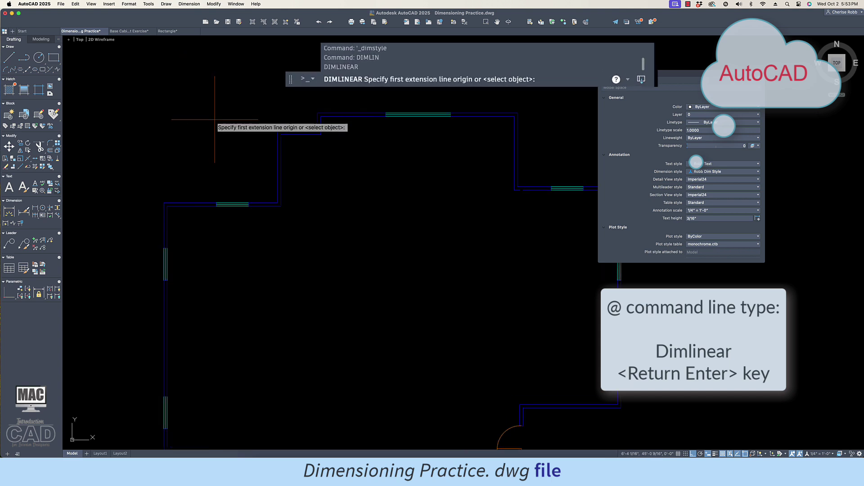
pyautogui.scroll(1, 199, 121)
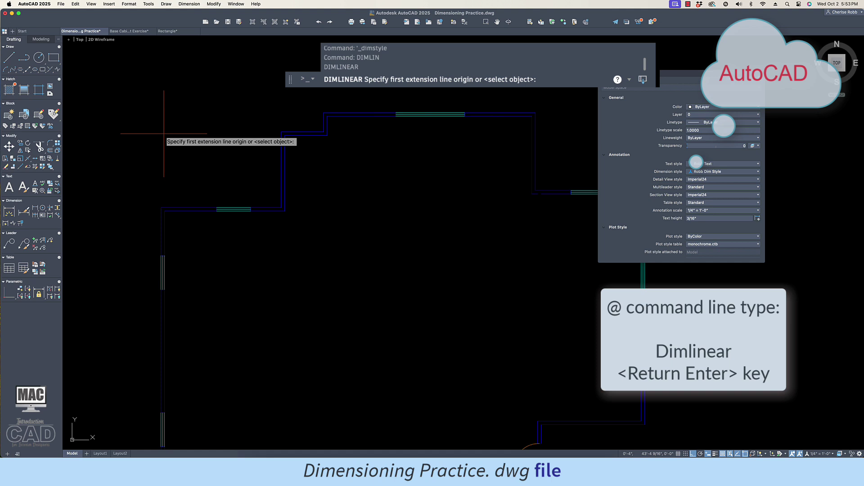
pyautogui.click(163, 133)
pyautogui.click(220, 134)
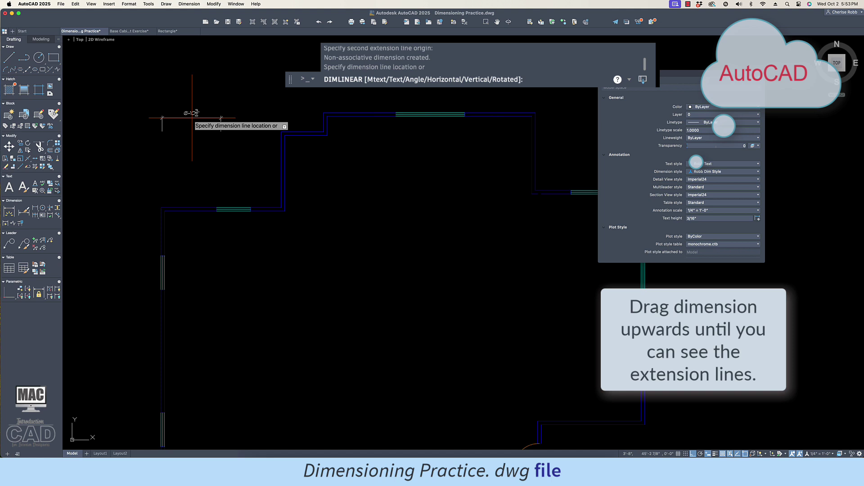
pyautogui.scroll(5, 192, 118)
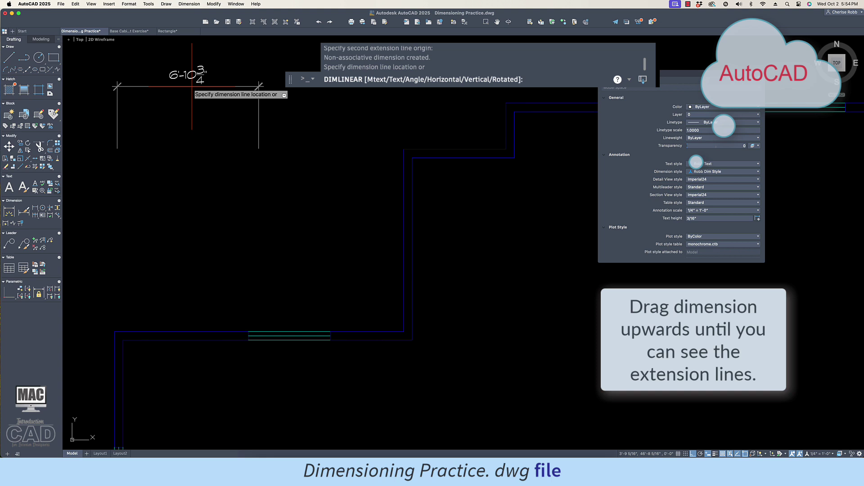
pyautogui.click(192, 86)
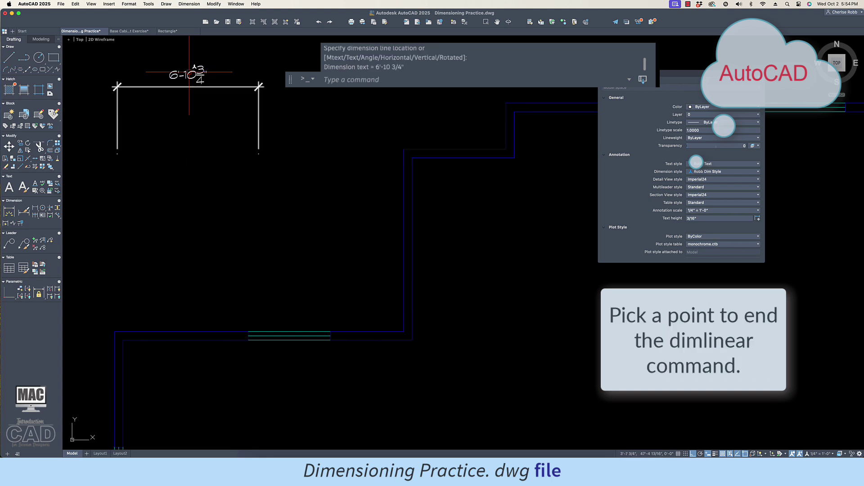
# Copy the 6'-10 3/4" dimension to the clipboard, then erase it.
pyautogui.click(189, 75)
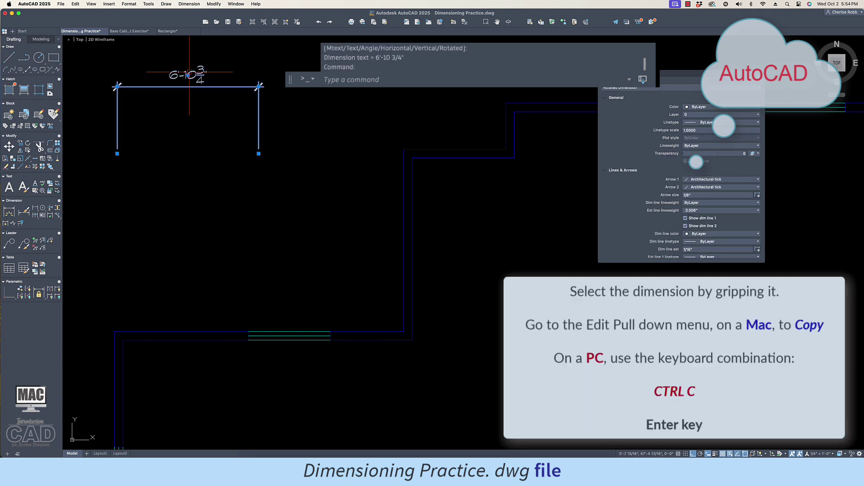
pyautogui.click(77, 4)
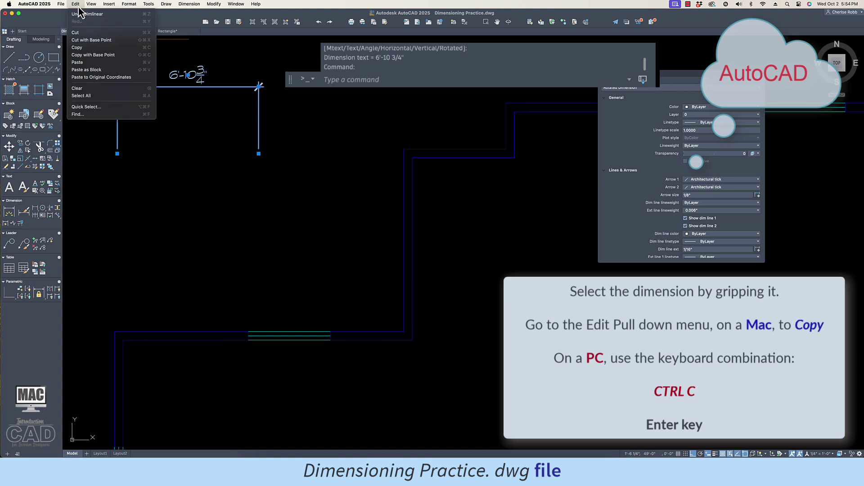
pyautogui.click(104, 48)
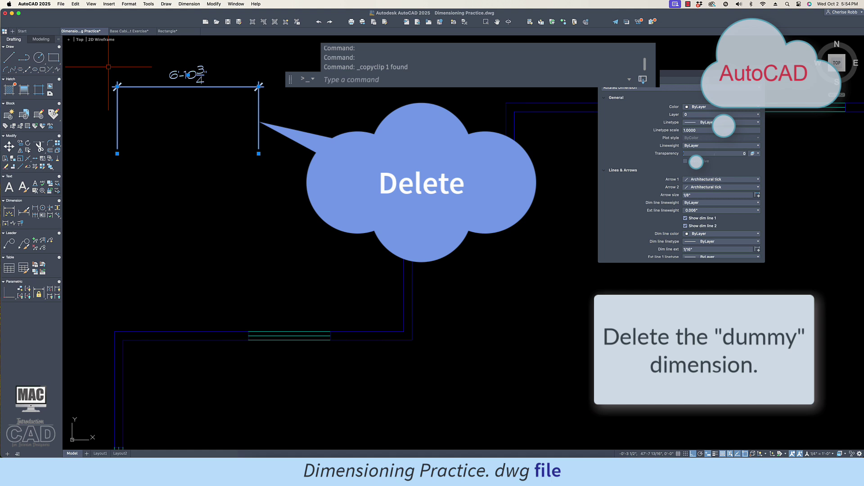
pyautogui.press('Delete')
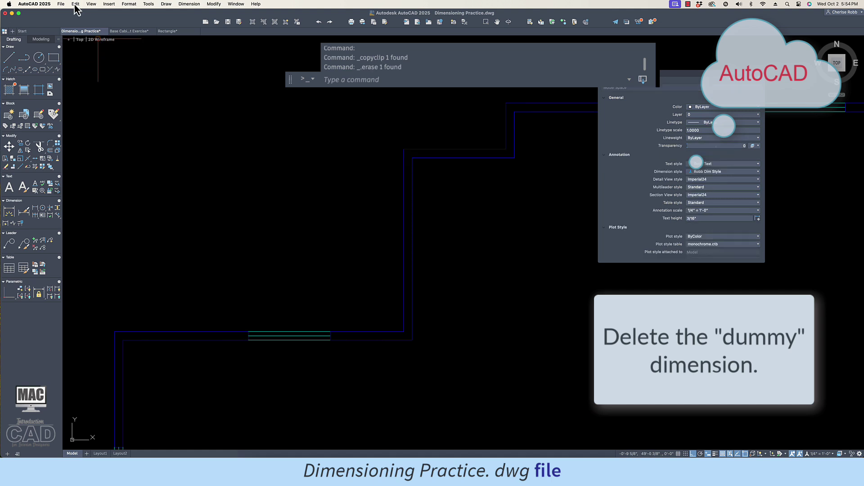
# Paste the 6'-10 3/4" dimension above the upper cabinets in Base Cabinet Exercise.
pyautogui.click(131, 32)
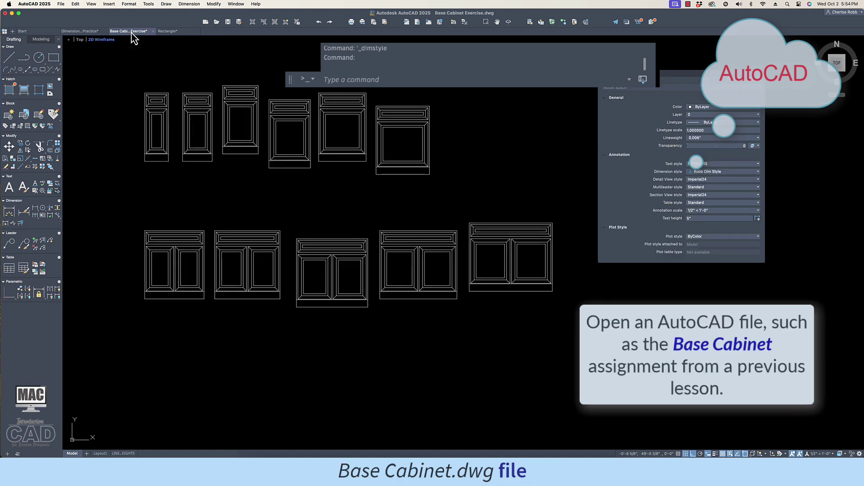
pyautogui.click(75, 4)
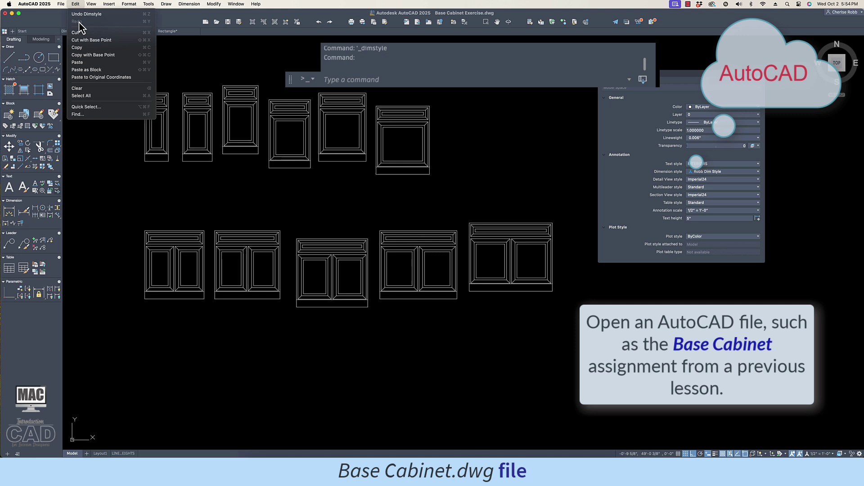
pyautogui.click(106, 64)
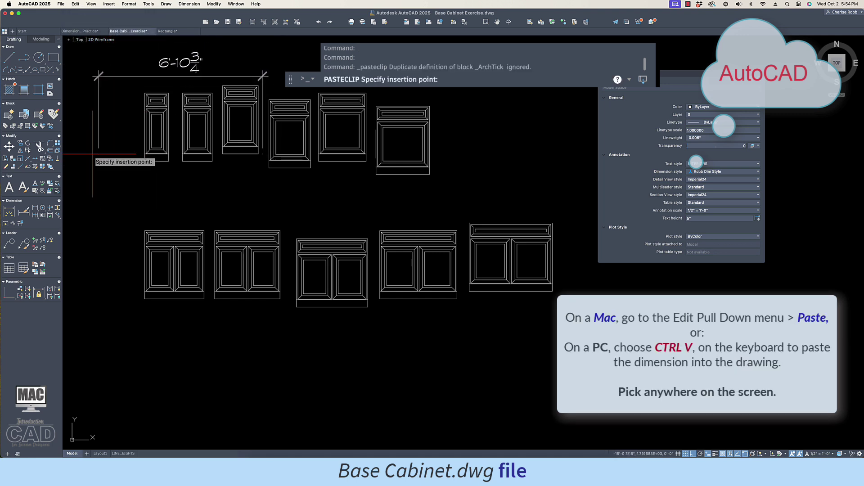
pyautogui.click(95, 152)
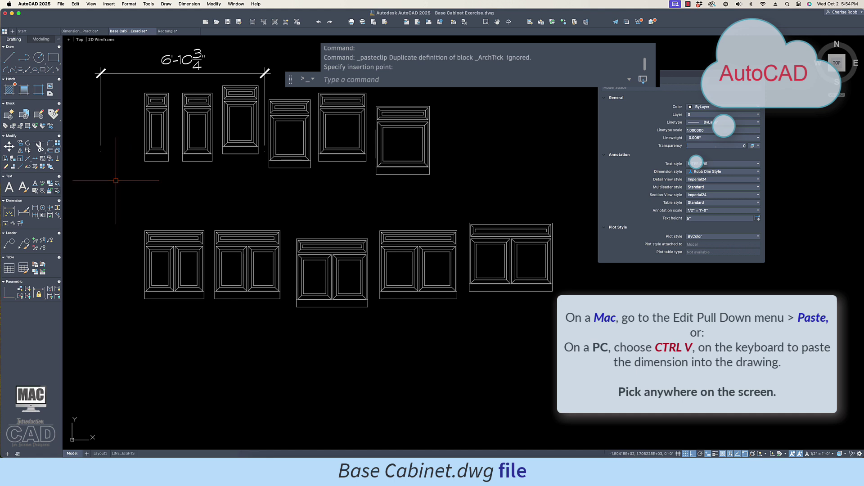
pyautogui.click(127, 5)
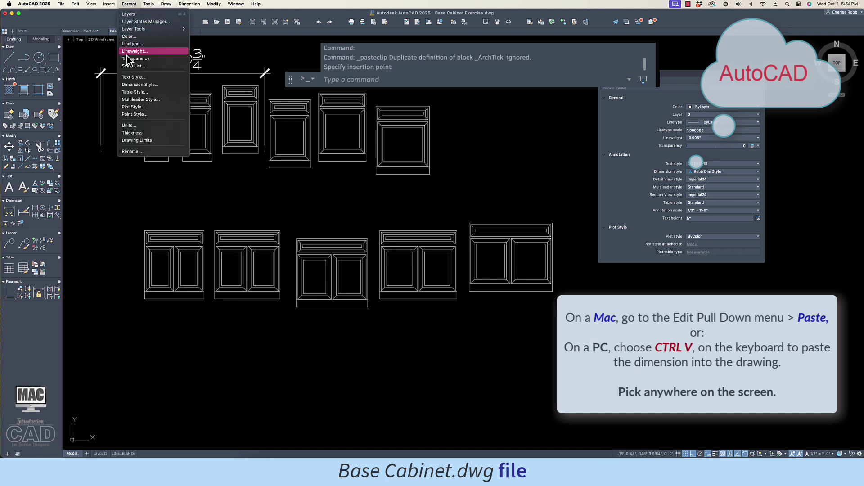
# Confirm Robb Dim Style is listed among the dimension styles, then erase the pasted dimension.
pyautogui.click(162, 85)
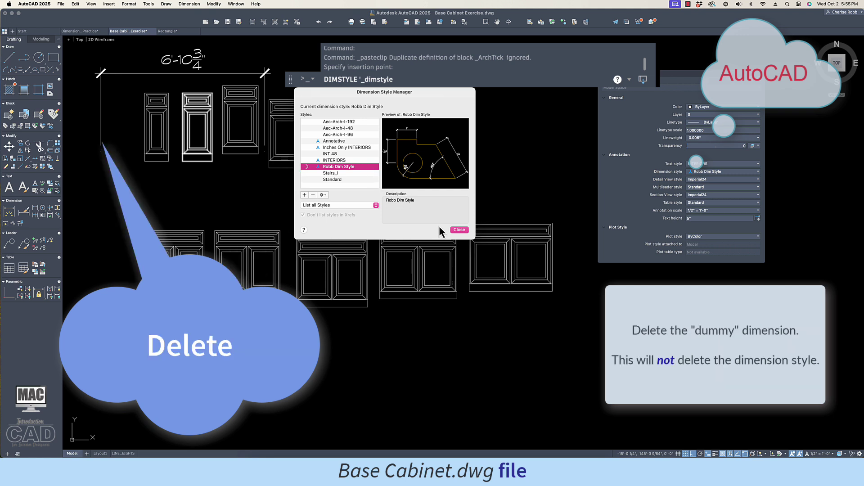
pyautogui.click(457, 230)
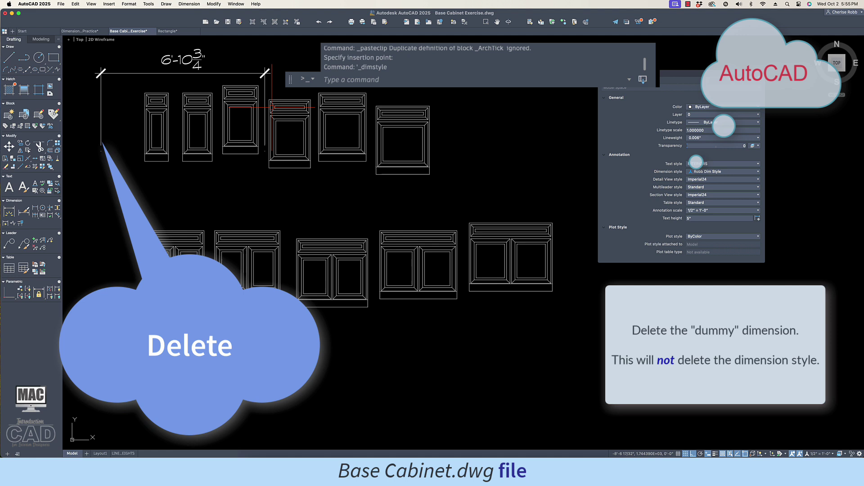
pyautogui.click(248, 74)
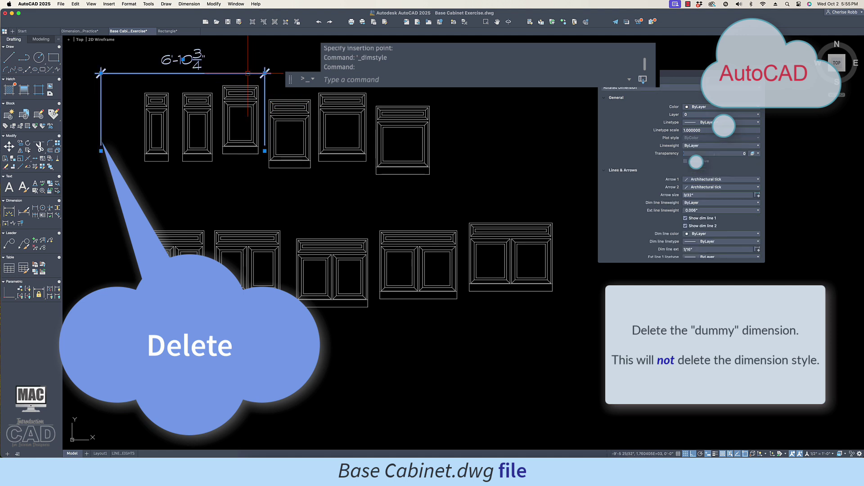
pyautogui.press('Delete')
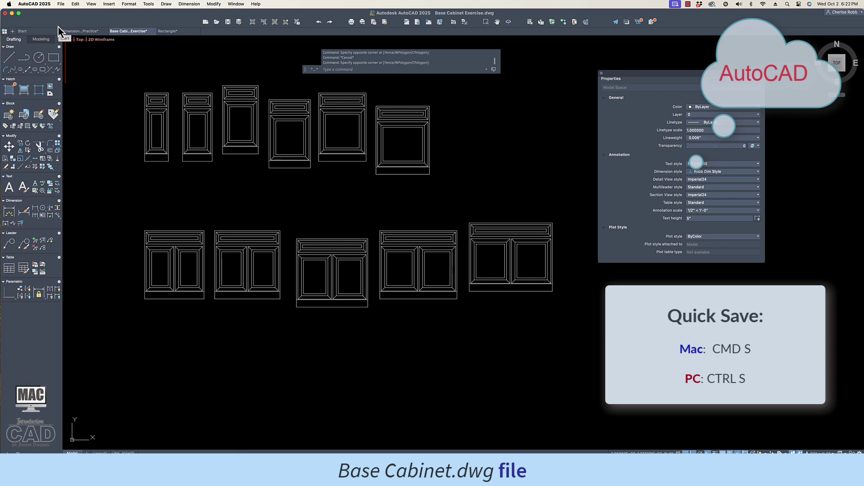
# Save Base Cabinet Exercise and set object snaps to Endpoint, Midpoint, Intersection and Perpendicular.
pyautogui.click(61, 4)
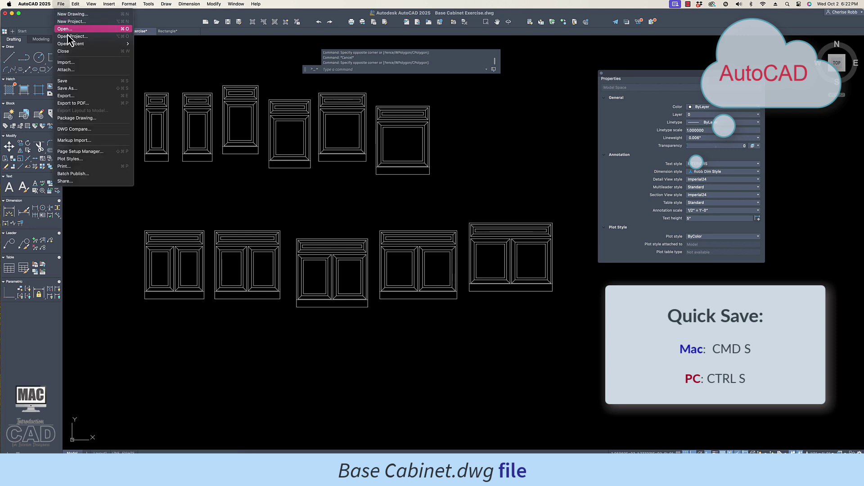
pyautogui.click(80, 82)
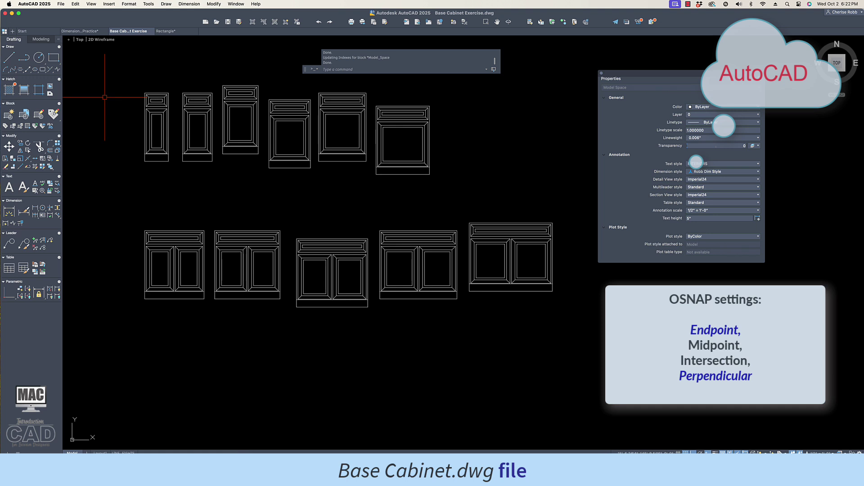
pyautogui.write('osnap')
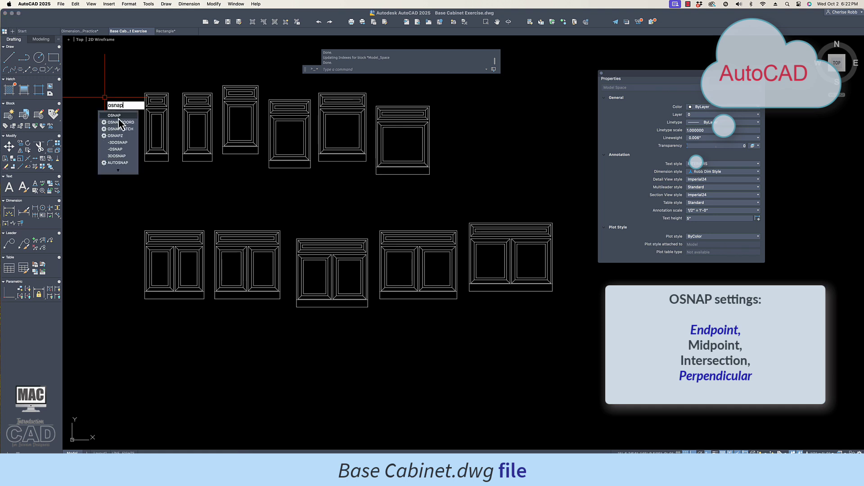
pyautogui.click(117, 117)
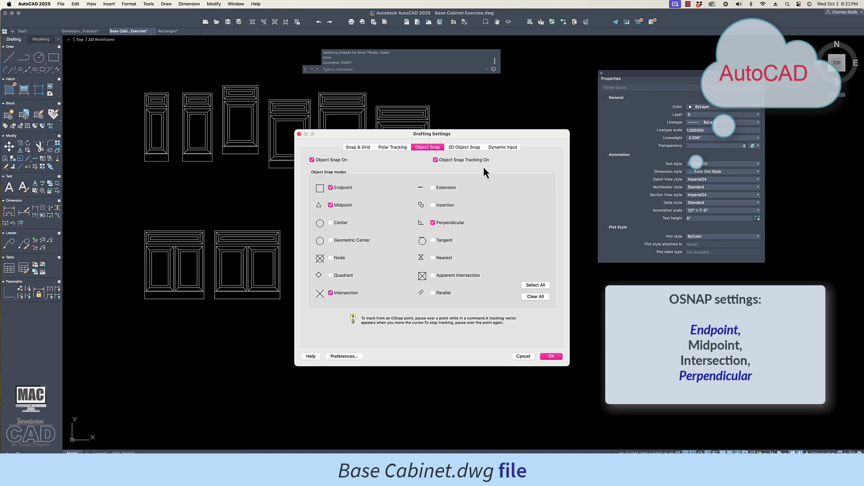
pyautogui.click(551, 356)
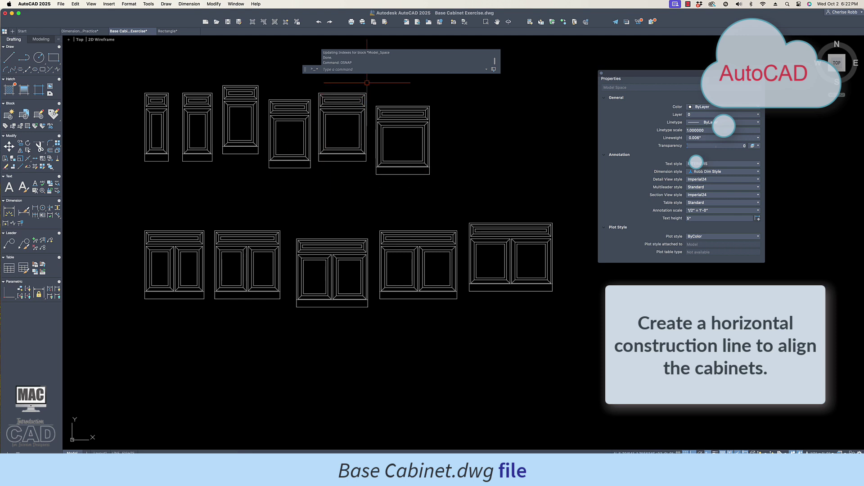
# Draw a horizontal construction line at the bottom of the upper cabinets.
pyautogui.write('xl')
pyautogui.press('Return')
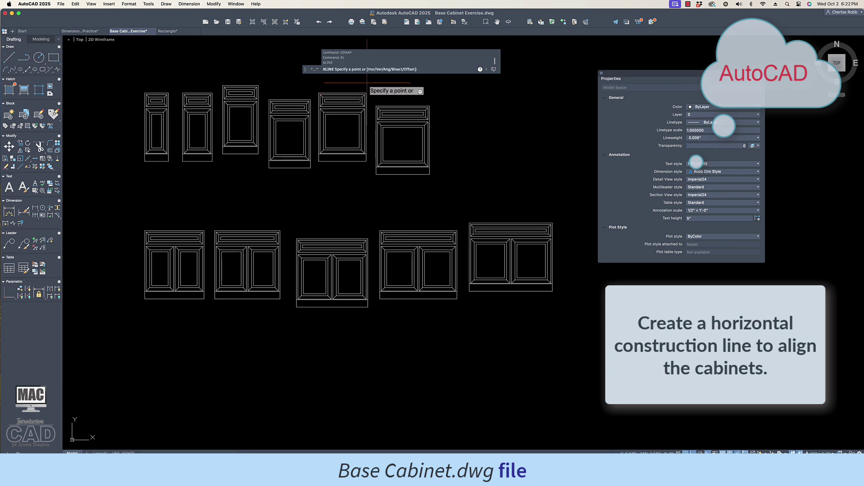
pyautogui.write('h')
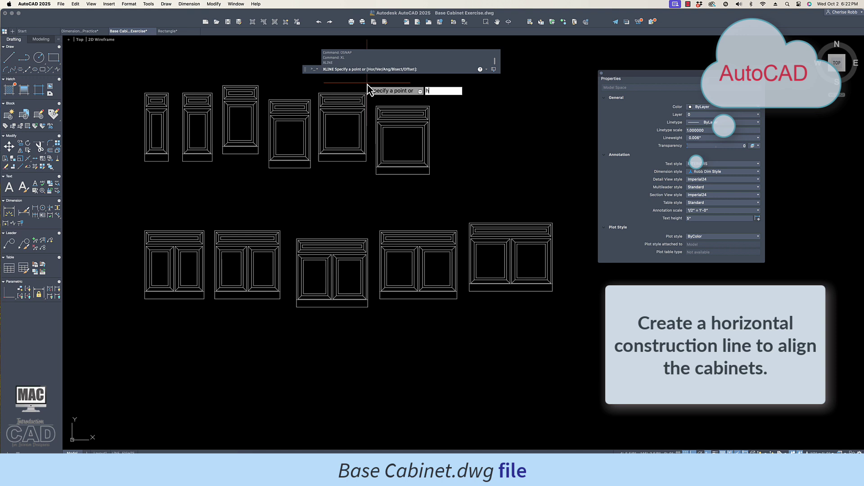
pyautogui.press('Return')
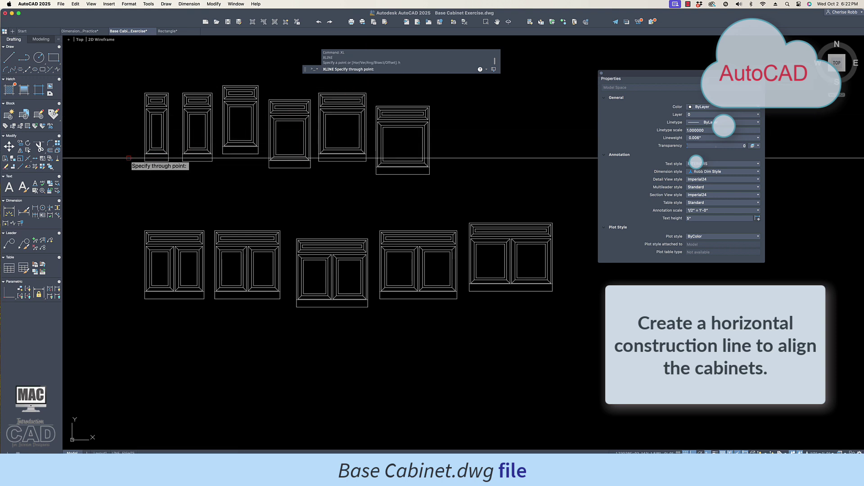
pyautogui.scroll(3, 138, 166)
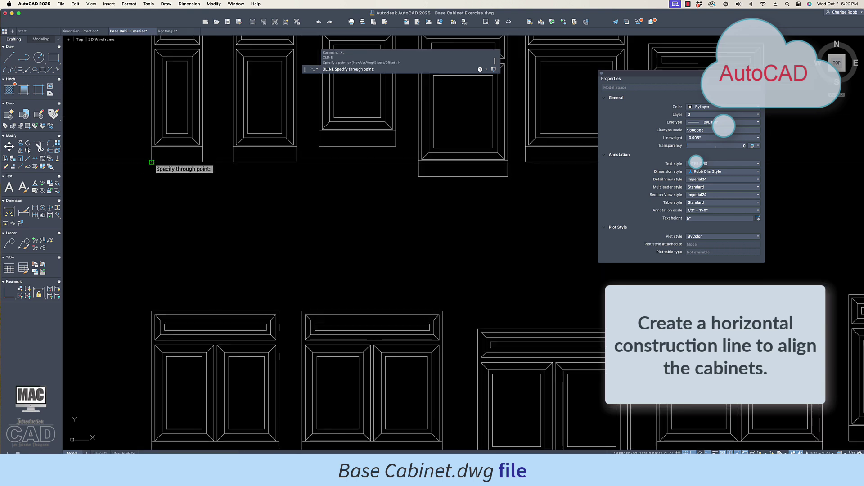
pyautogui.click(161, 162)
pyautogui.press('Escape')
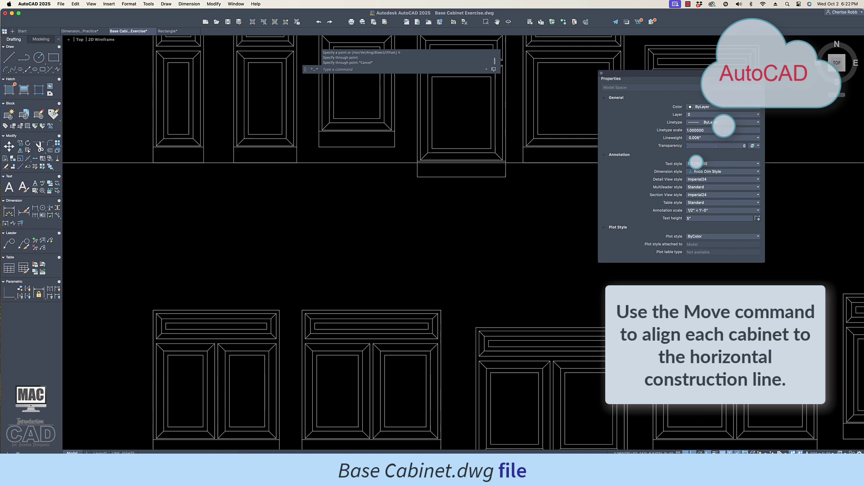
pyautogui.scroll(-3, 282, 194)
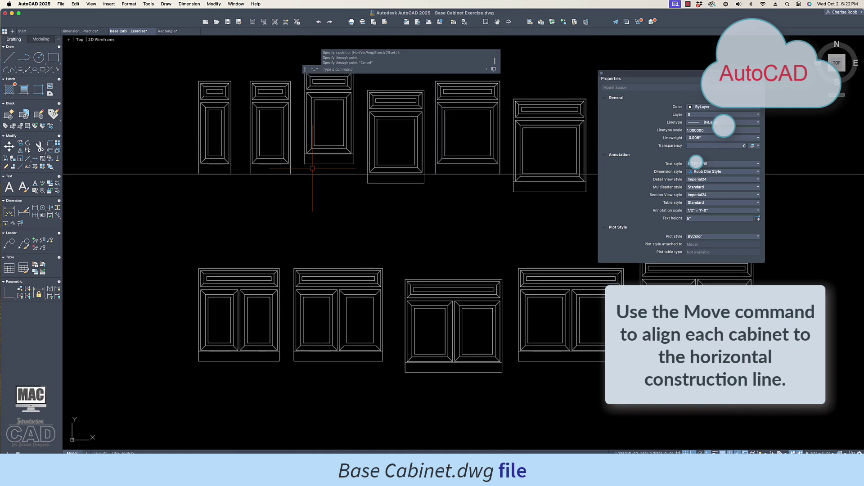
# Move the third and fourth upper cabinets so their bases sit on the construction line.
pyautogui.write('m')
pyautogui.press('Return')
pyautogui.scroll(-1, 312, 168)
pyautogui.click(306, 164)
pyautogui.press('Return')
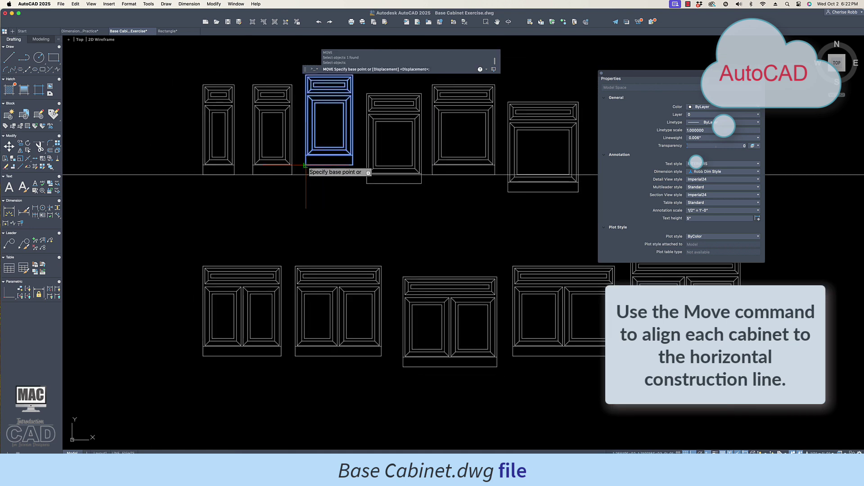
pyautogui.click(306, 165)
pyautogui.click(306, 174)
pyautogui.press('Return')
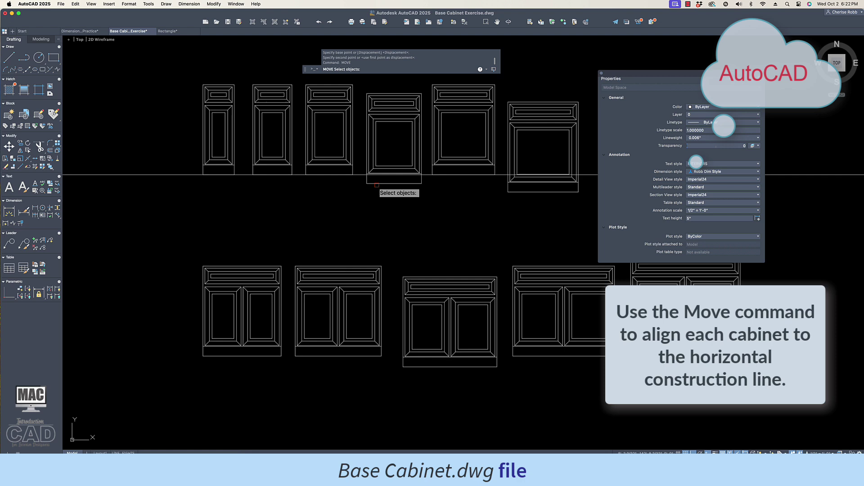
pyautogui.click(377, 185)
pyautogui.press('Return')
pyautogui.click(367, 183)
pyautogui.click(368, 174)
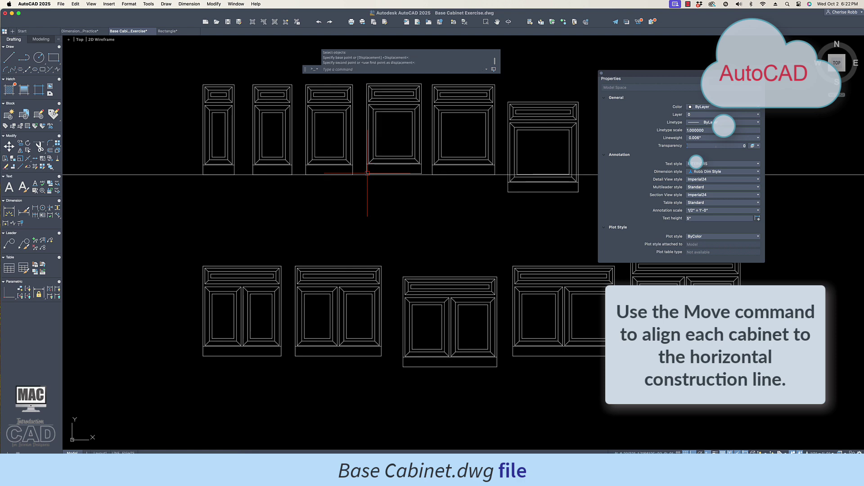
# Move the remaining upper cabinets, including the sixth, down onto the construction line.
pyautogui.scroll(3, 408, 172)
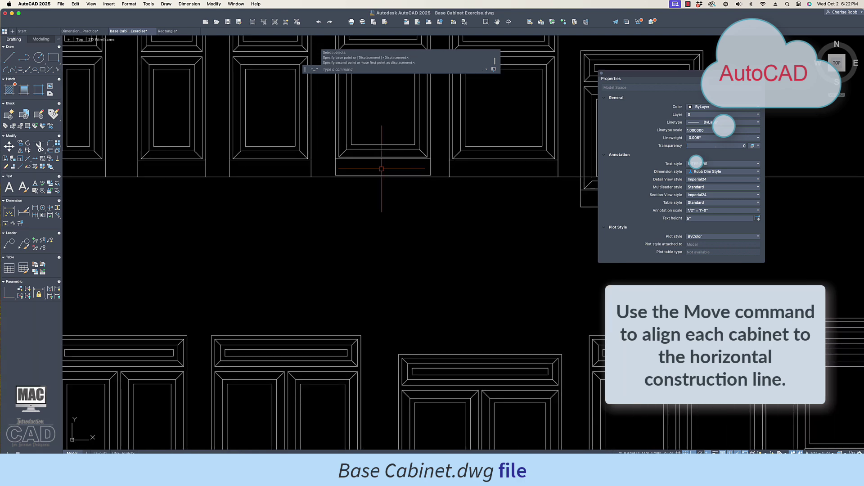
pyautogui.press('Return')
pyautogui.click(360, 168)
pyautogui.press('Return')
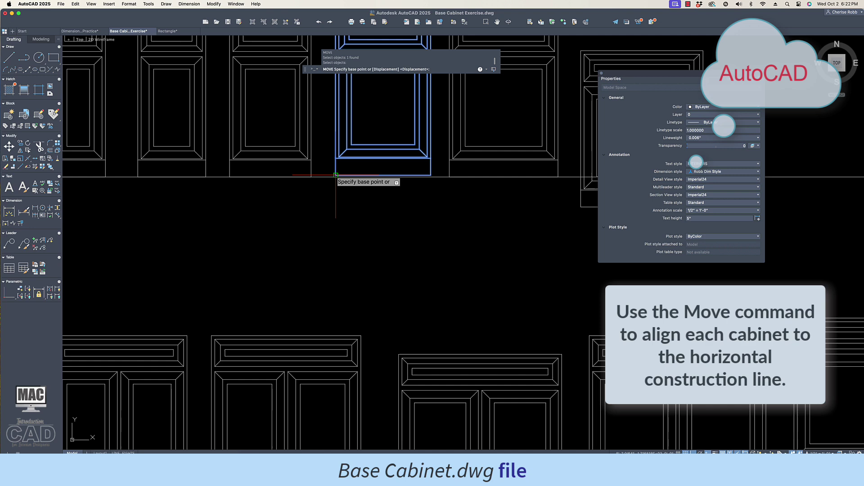
pyautogui.click(336, 175)
pyautogui.click(336, 177)
pyautogui.scroll(-3, 485, 185)
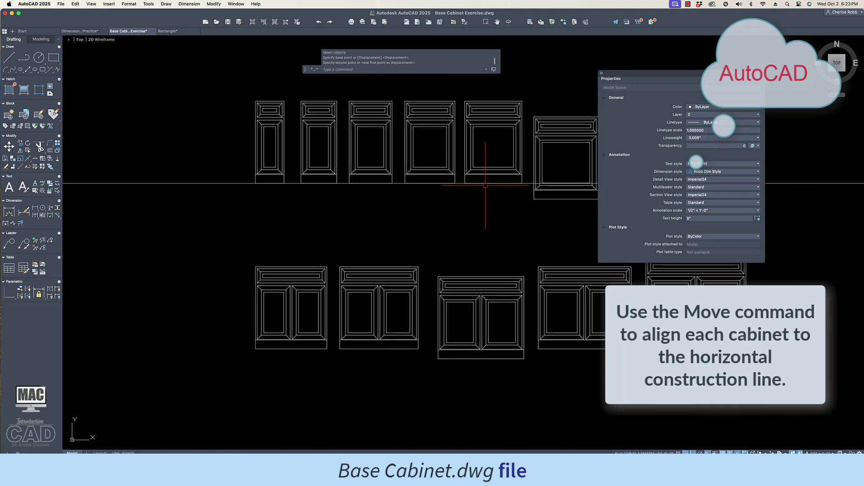
pyautogui.press('Return')
pyautogui.click(534, 199)
pyautogui.press('Return')
pyautogui.click(533, 198)
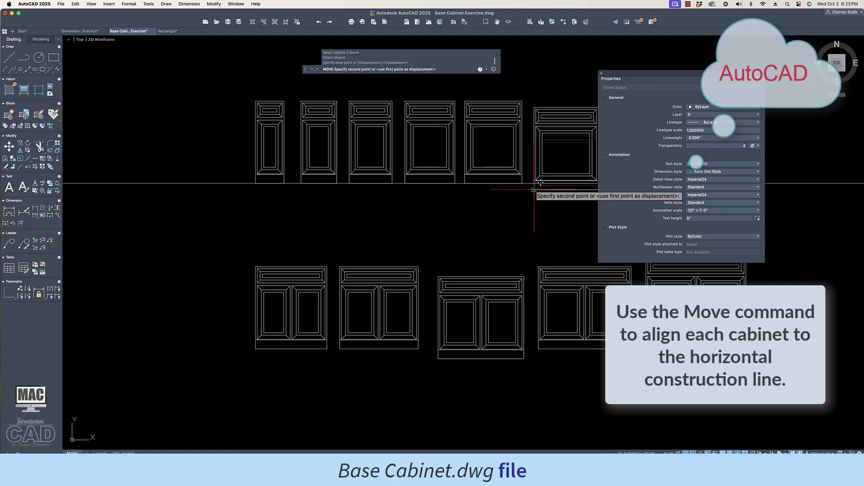
pyautogui.click(534, 185)
# Copy the horizontal construction line 6' straight down, beneath the base cabinet row.
pyautogui.scroll(-3, 571, 177)
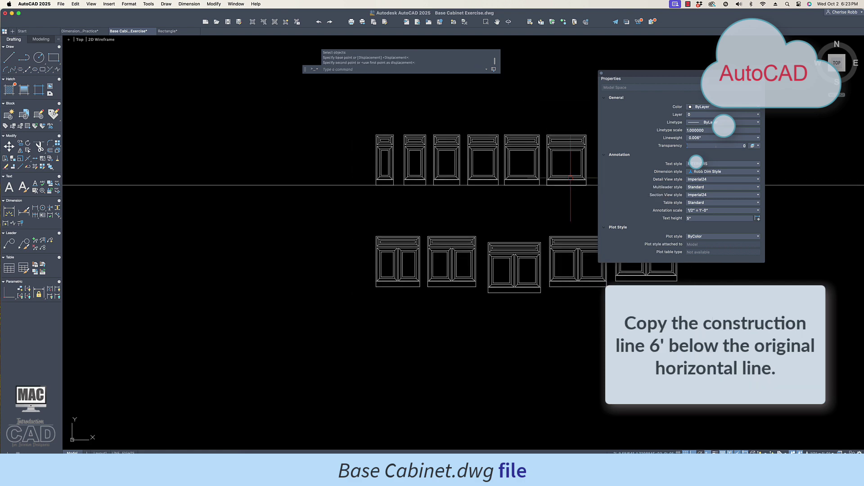
pyautogui.scroll(2, 571, 178)
pyautogui.moveTo(551, 170); pyautogui.dragTo(416, 149, button='middle')
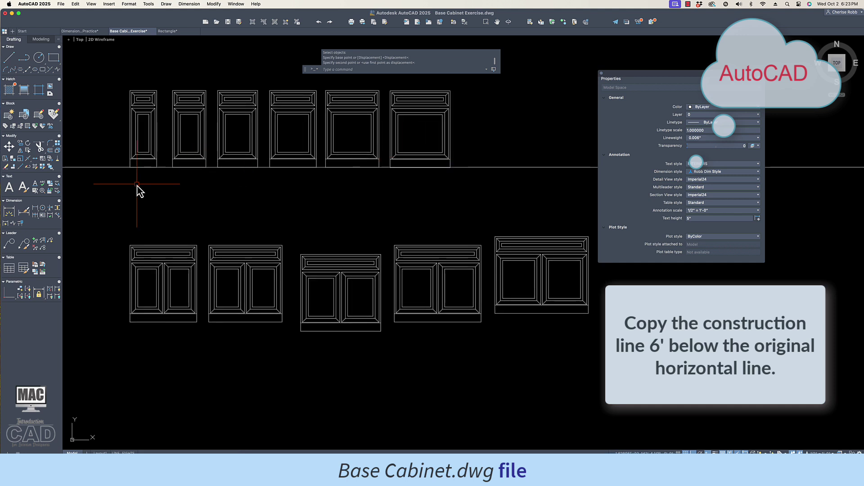
pyautogui.write('co')
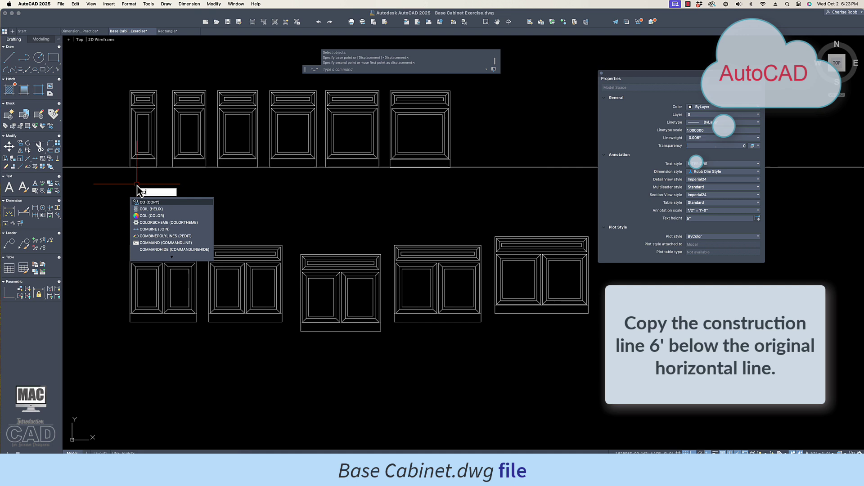
pyautogui.click(154, 203)
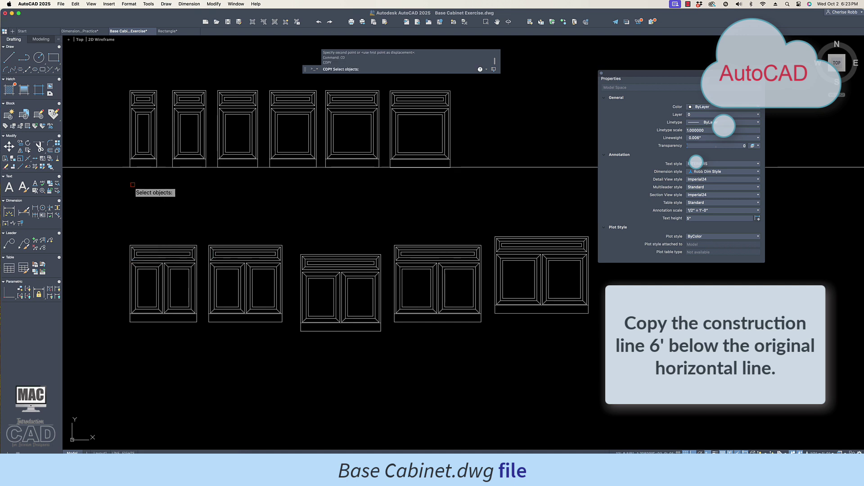
pyautogui.click(122, 167)
pyautogui.press('Return')
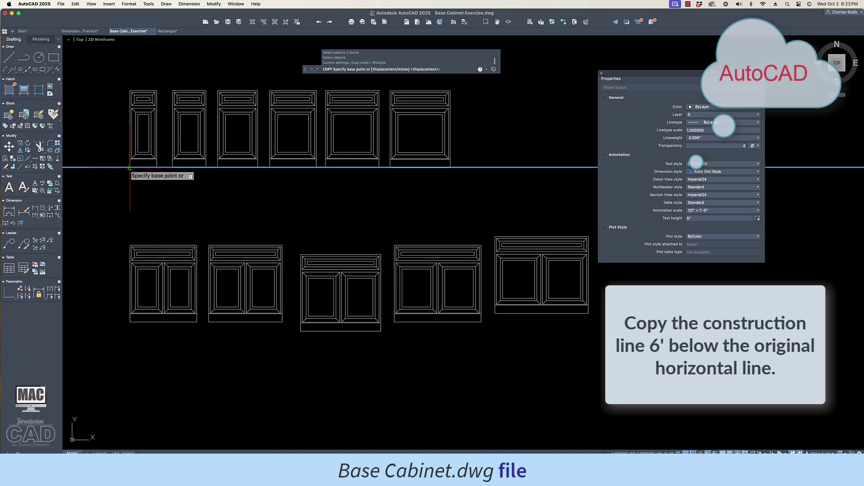
pyautogui.click(130, 167)
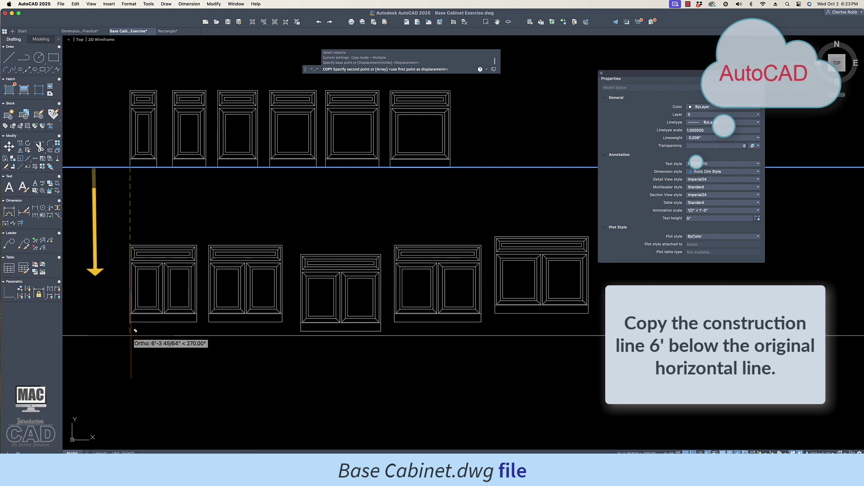
pyautogui.write("6'")
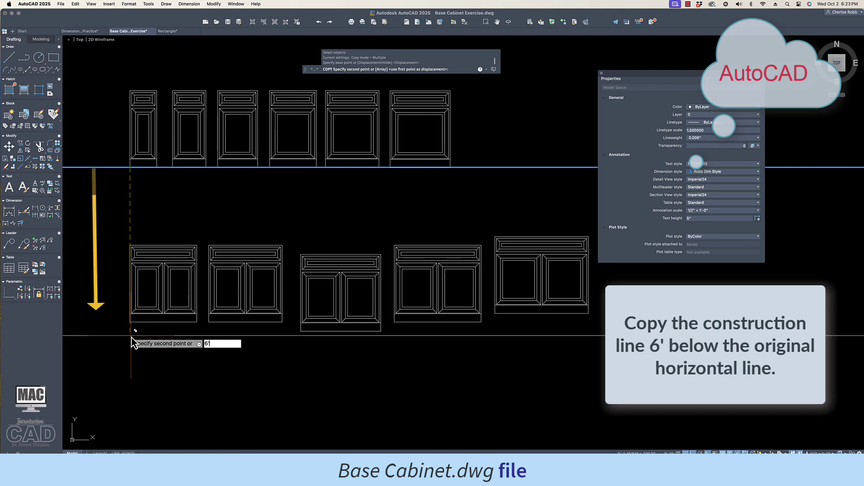
pyautogui.press('Return')
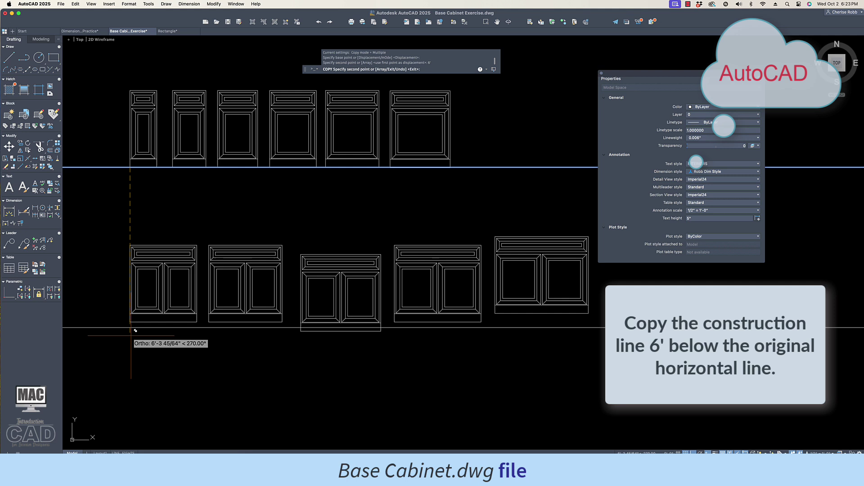
pyautogui.press('Escape')
pyautogui.scroll(3, 149, 320)
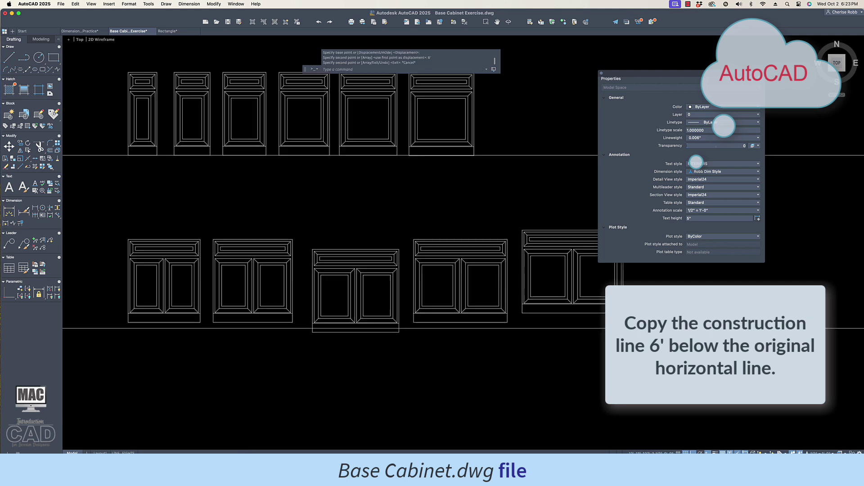
# Move the left and second base cabinets onto the lower construction line.
pyautogui.write('m')
pyautogui.press('Return')
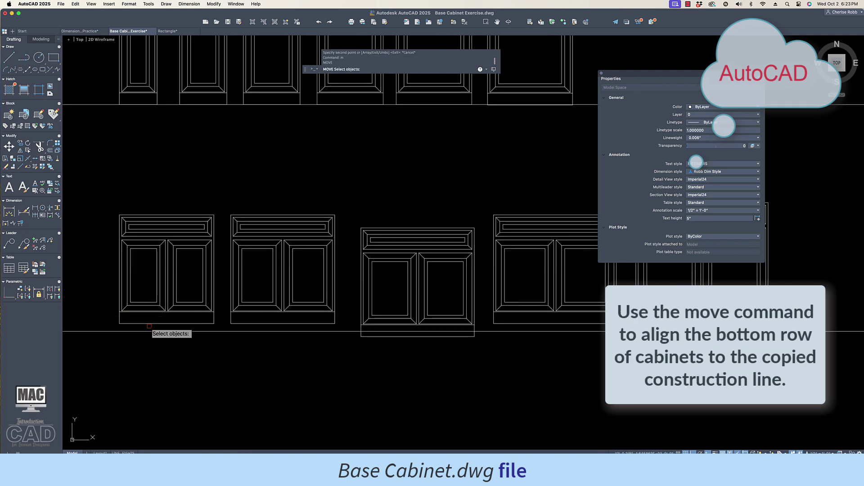
pyautogui.click(151, 323)
pyautogui.press('Return')
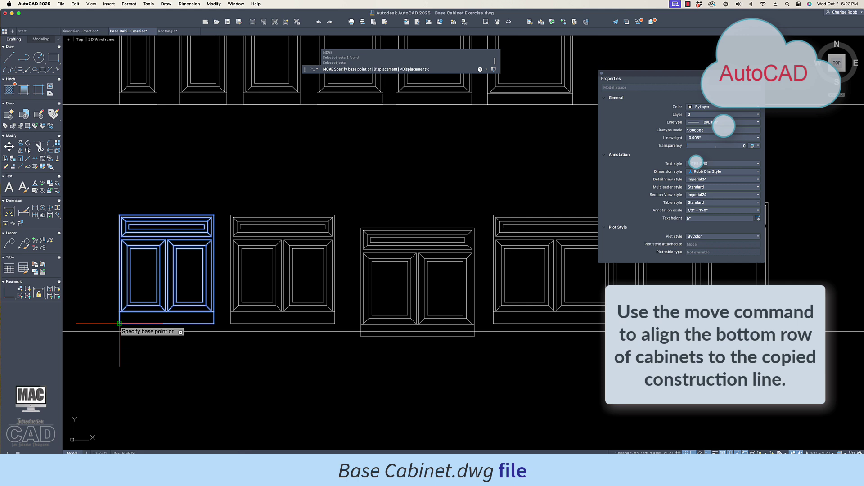
pyautogui.click(119, 323)
pyautogui.click(120, 331)
pyautogui.press('Return')
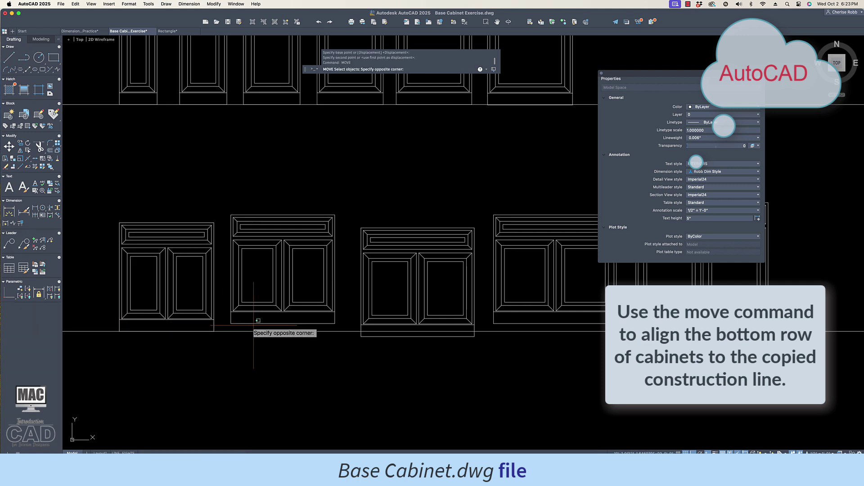
pyautogui.click(258, 323)
pyautogui.press('Return')
pyautogui.click(230, 324)
pyautogui.click(231, 331)
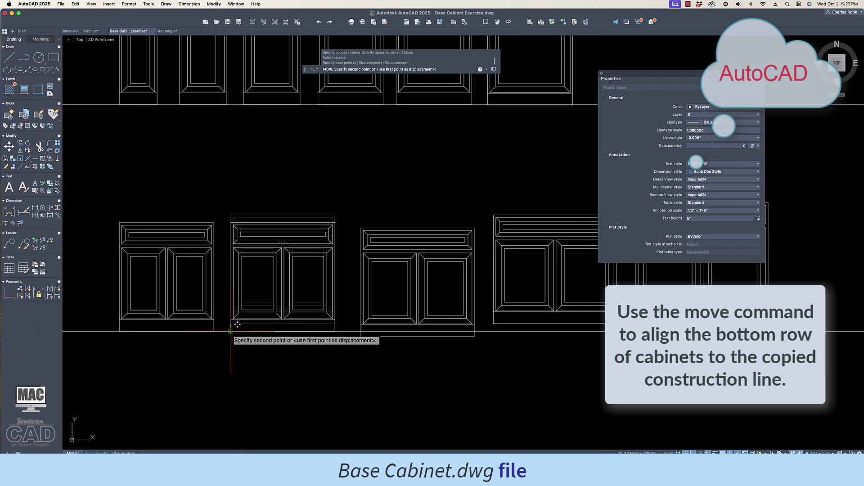
# Move the third and middle base cabinets so their bottoms rest on the lower construction line.
pyautogui.press('Return')
pyautogui.click(408, 336)
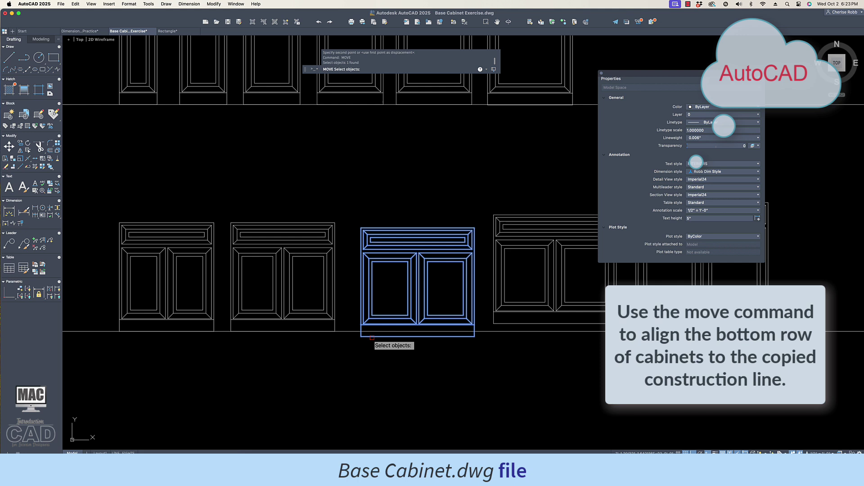
pyautogui.press('Return')
pyautogui.click(361, 336)
pyautogui.click(361, 330)
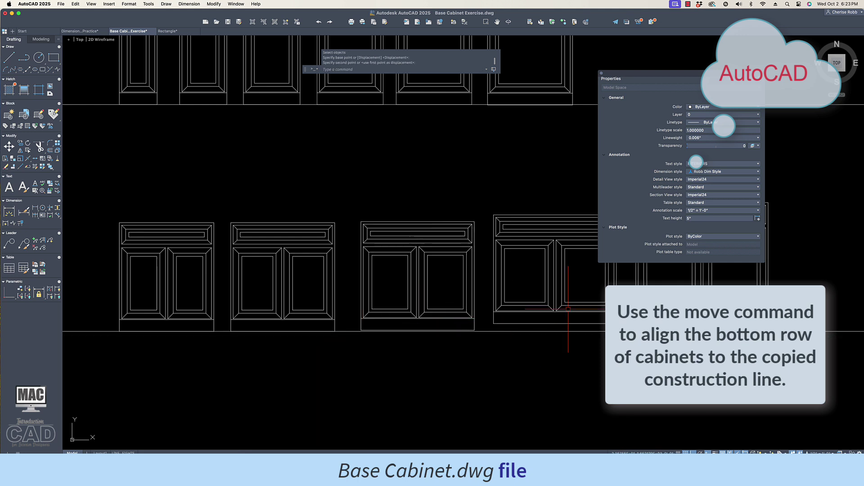
pyautogui.scroll(5, 464, 321)
pyautogui.press('Return')
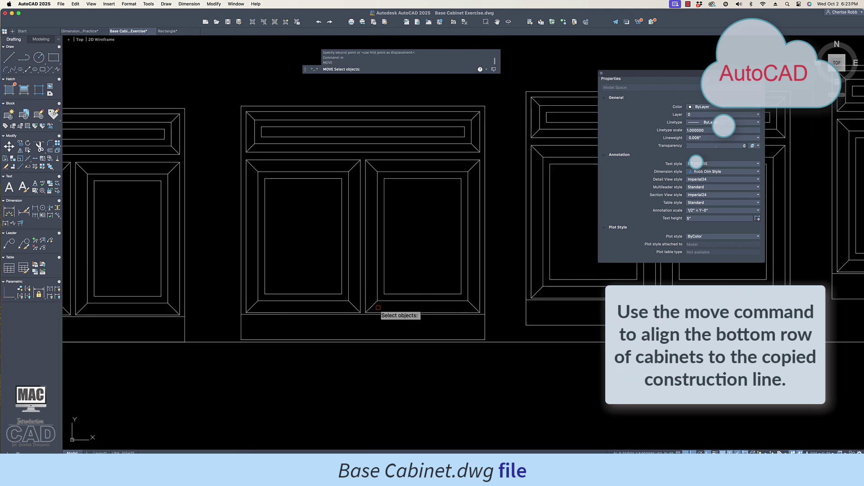
pyautogui.click(392, 315)
pyautogui.press('Return')
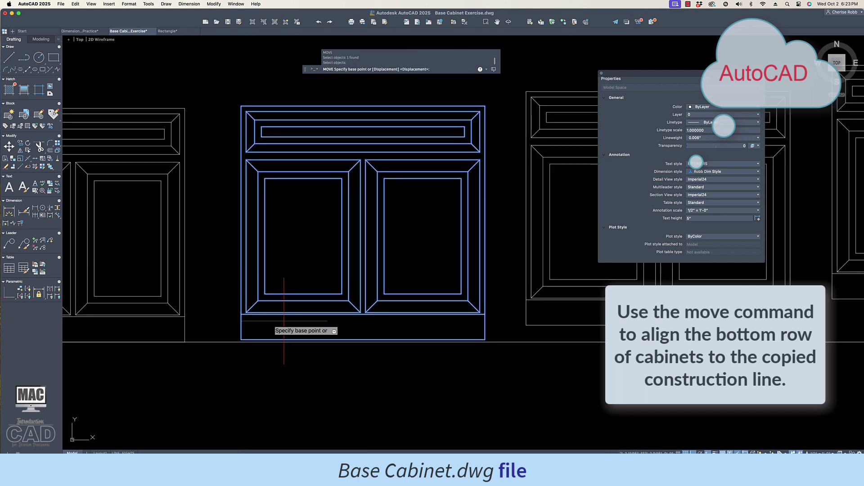
pyautogui.click(241, 339)
pyautogui.click(241, 342)
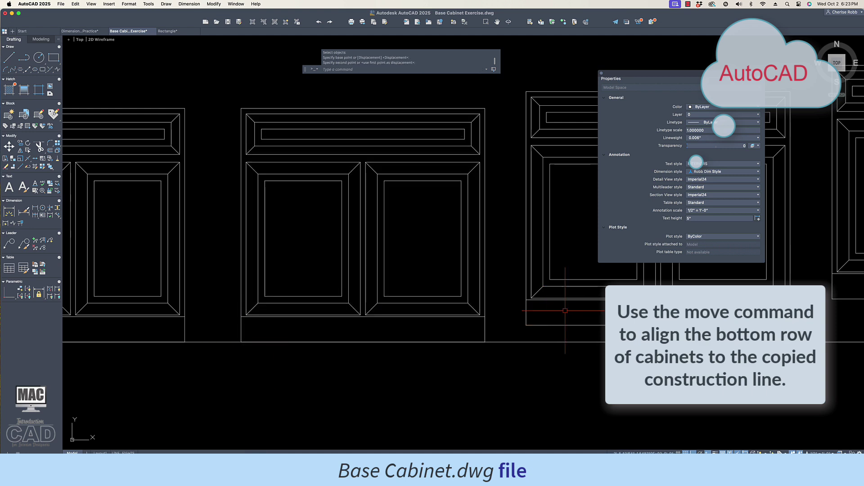
# Move the right base cabinet down onto the lower construction line.
pyautogui.press('Return')
pyautogui.click(526, 315)
pyautogui.press('Return')
pyautogui.click(527, 324)
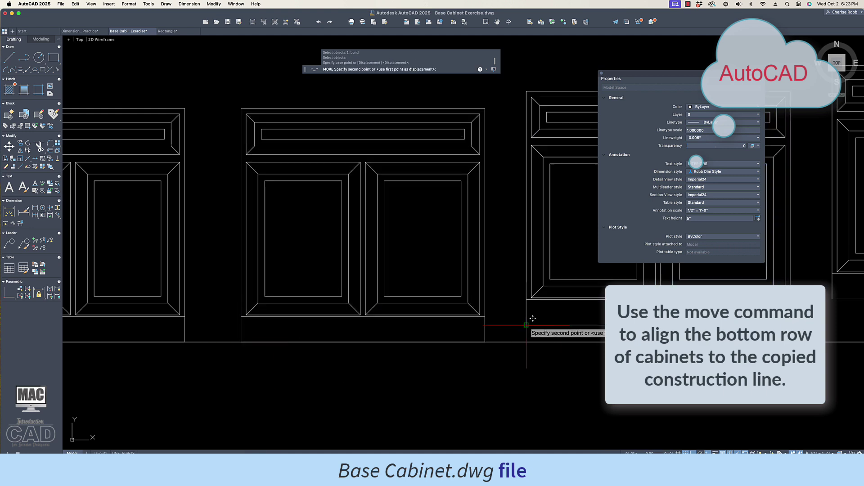
pyautogui.click(527, 342)
pyautogui.scroll(-5, 547, 334)
pyautogui.click(548, 334)
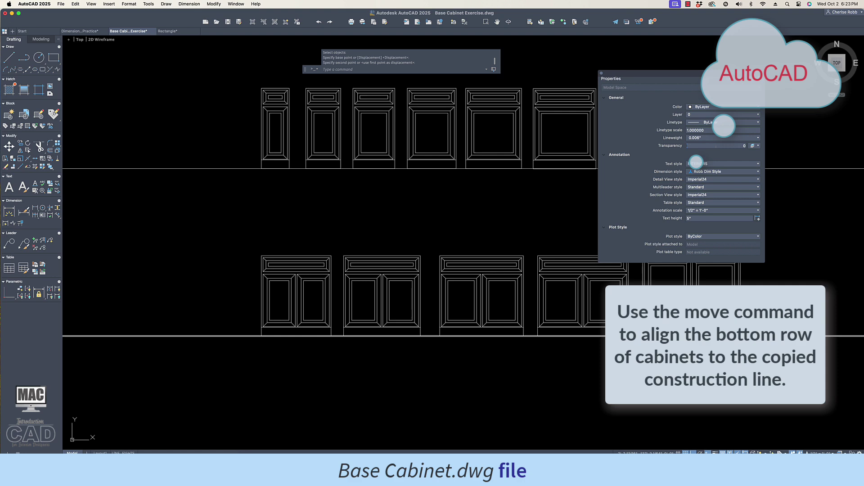
pyautogui.hscroll(10, 548, 334)
pyautogui.press('Escape')
pyautogui.press('Escape')
pyautogui.scroll(4, 471, 327)
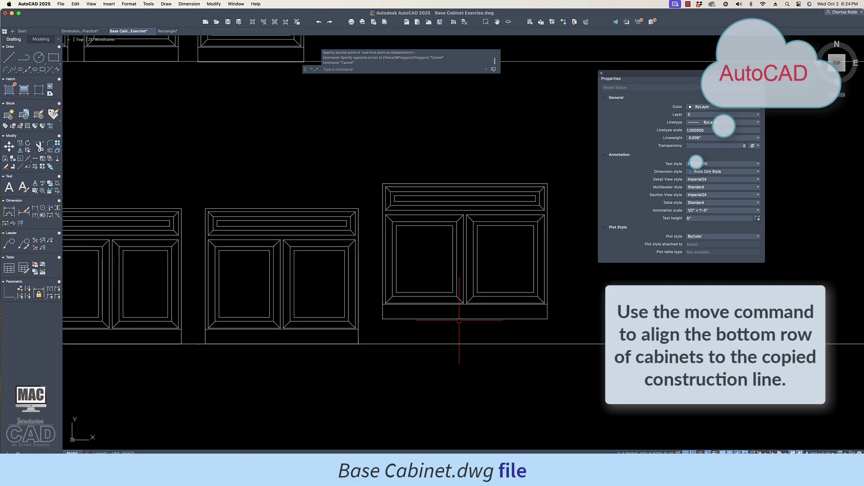
pyautogui.write('m')
pyautogui.press('Return')
pyautogui.click(383, 317)
pyautogui.press('Return')
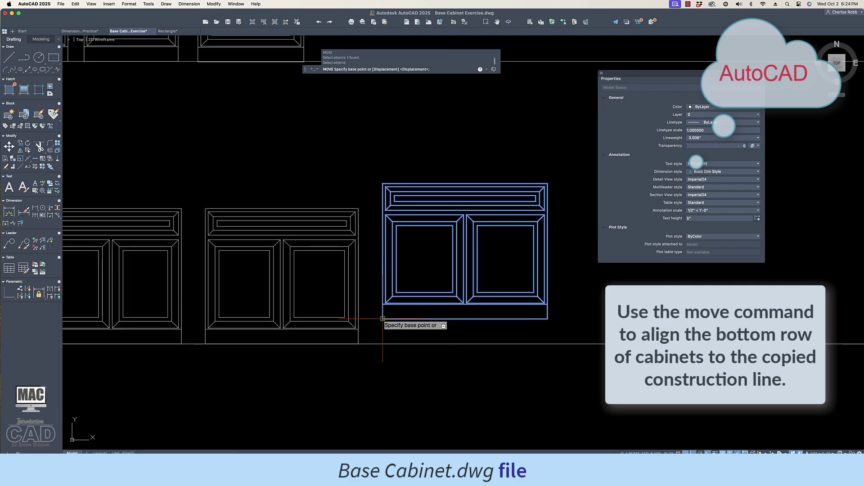
pyautogui.click(382, 319)
pyautogui.click(386, 344)
pyautogui.press('Escape')
pyautogui.scroll(-5, 386, 344)
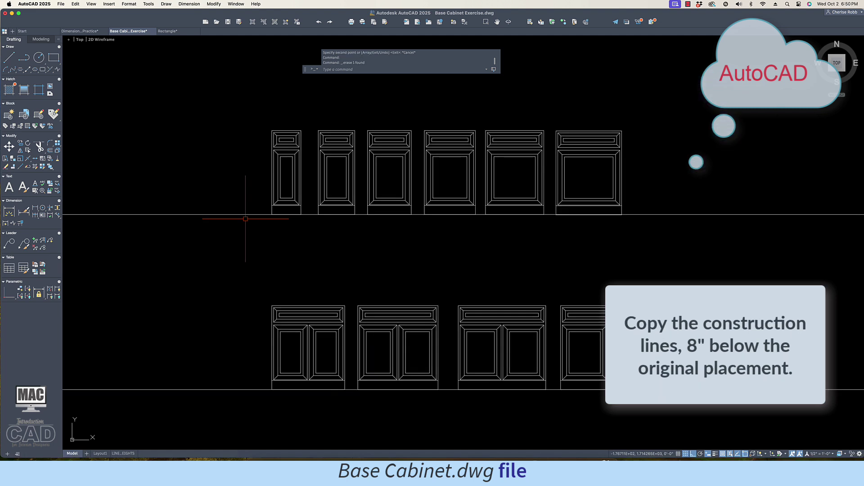
# Copy the upper construction line 8" downward as a dimension guide.
pyautogui.write('co')
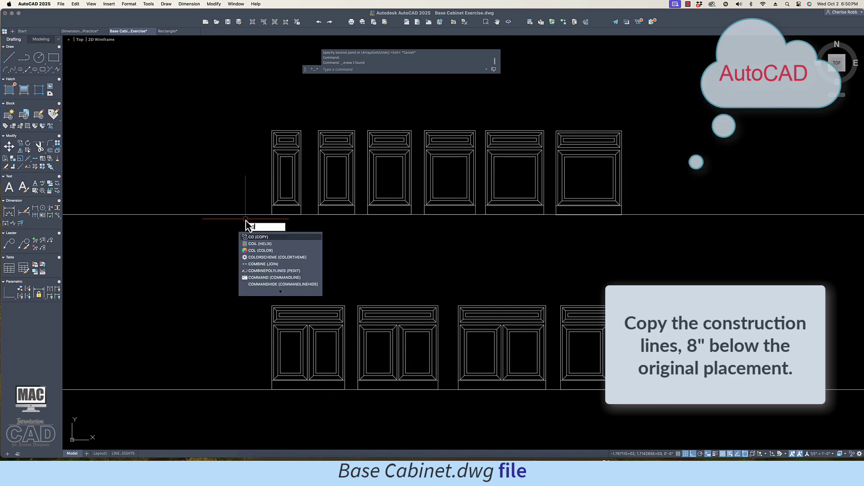
pyautogui.press('Return')
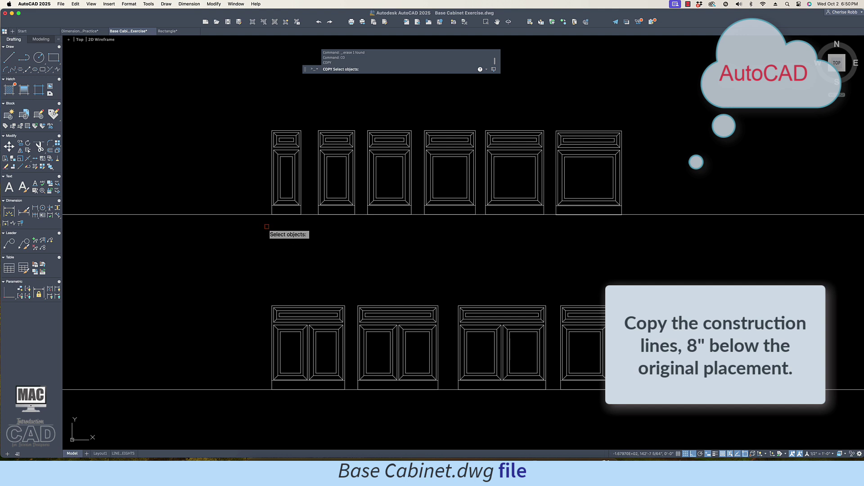
pyautogui.click(262, 214)
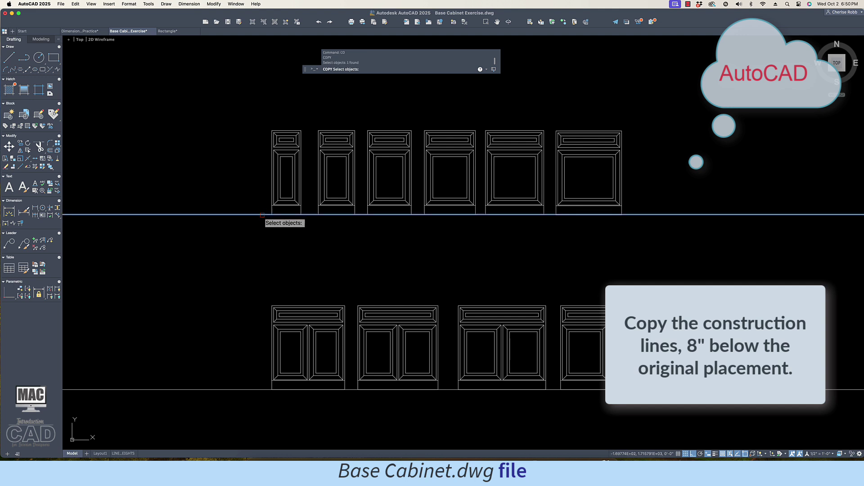
pyautogui.press('Return')
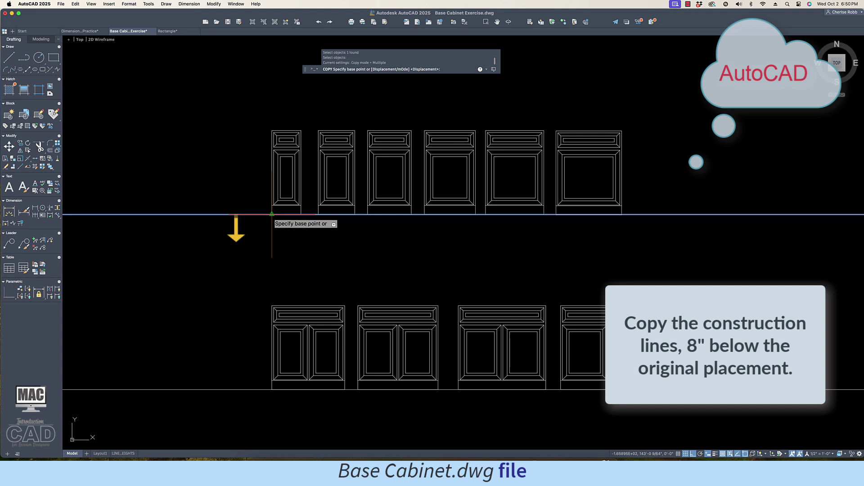
pyautogui.click(271, 213)
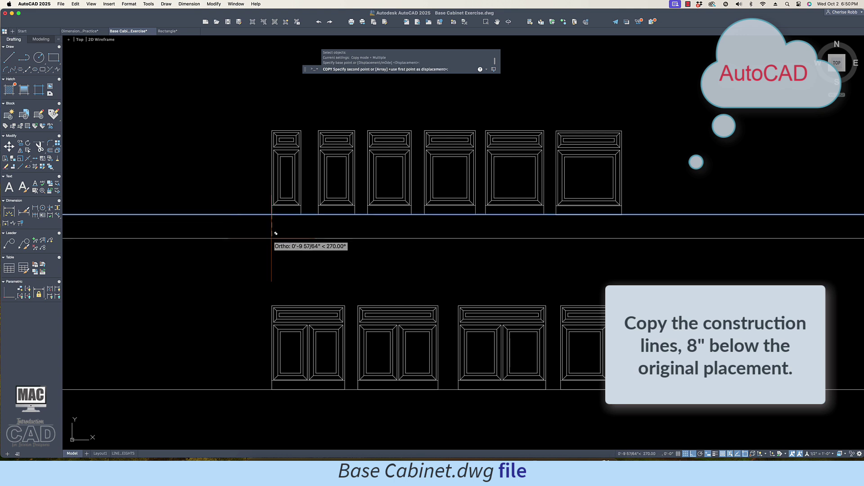
pyautogui.write('8')
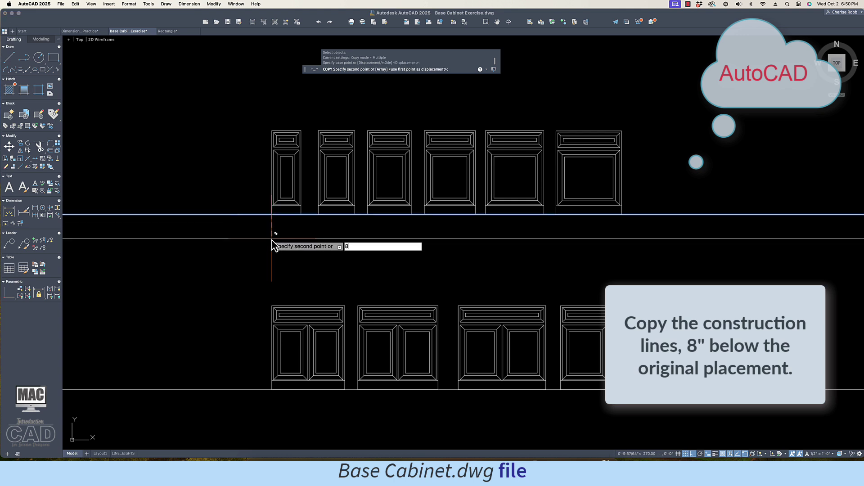
pyautogui.write('"')
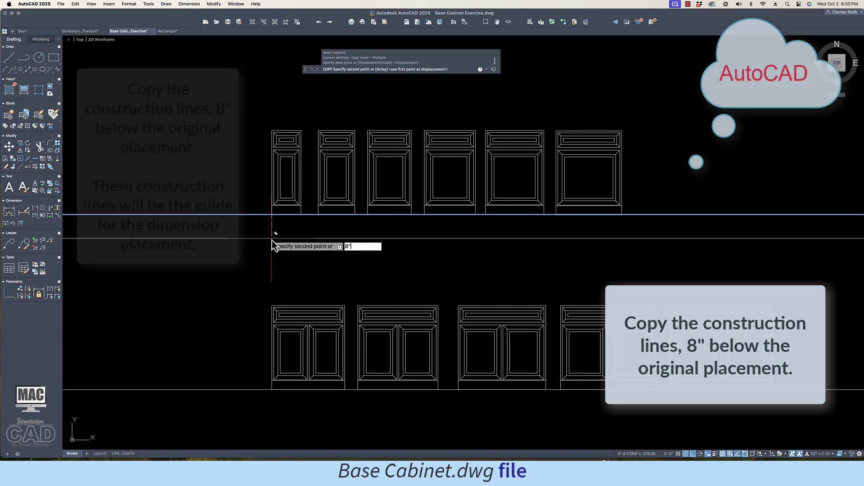
pyautogui.press('Return')
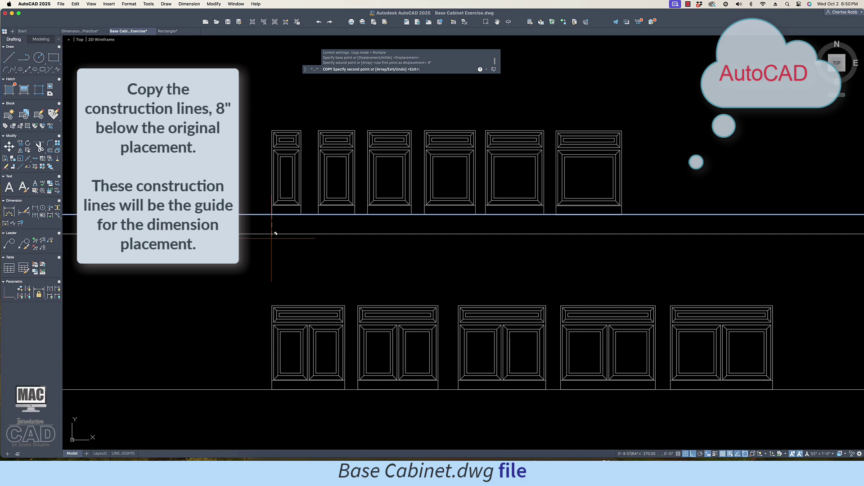
pyautogui.press('Escape')
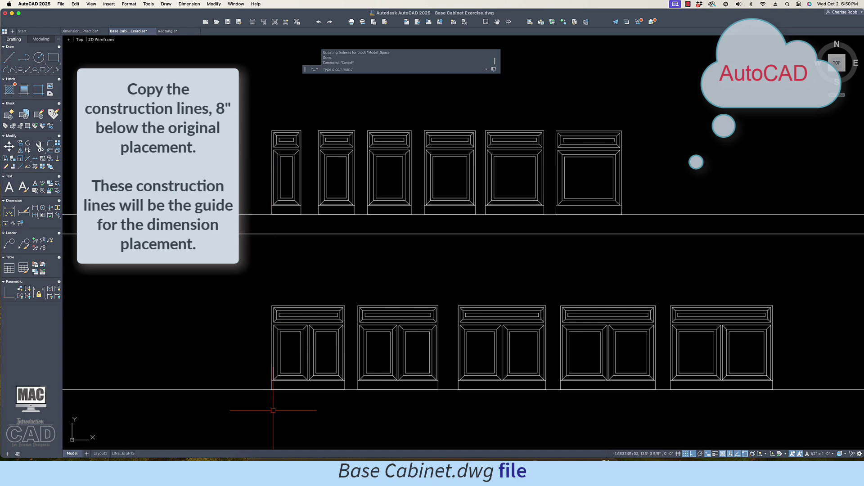
# Copy the lower construction line 8" downward beneath the base cabinets.
pyautogui.press('Escape')
pyautogui.scroll(3, 273, 411)
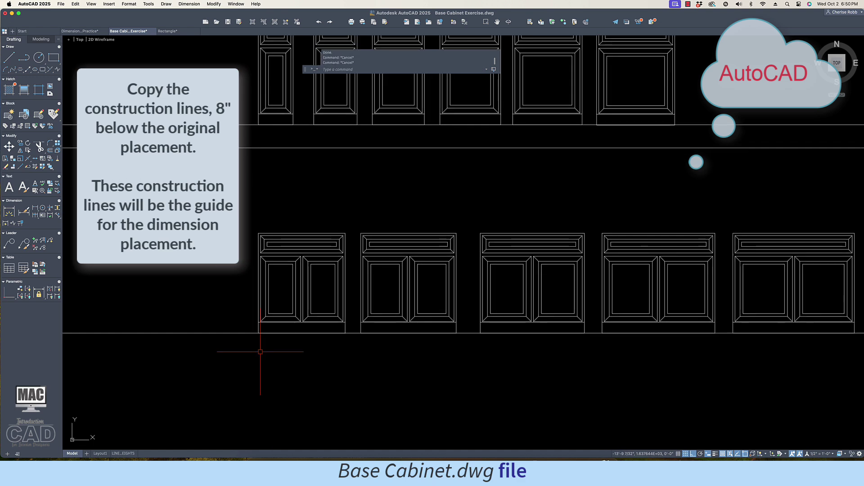
pyautogui.write('co')
pyautogui.press('Return')
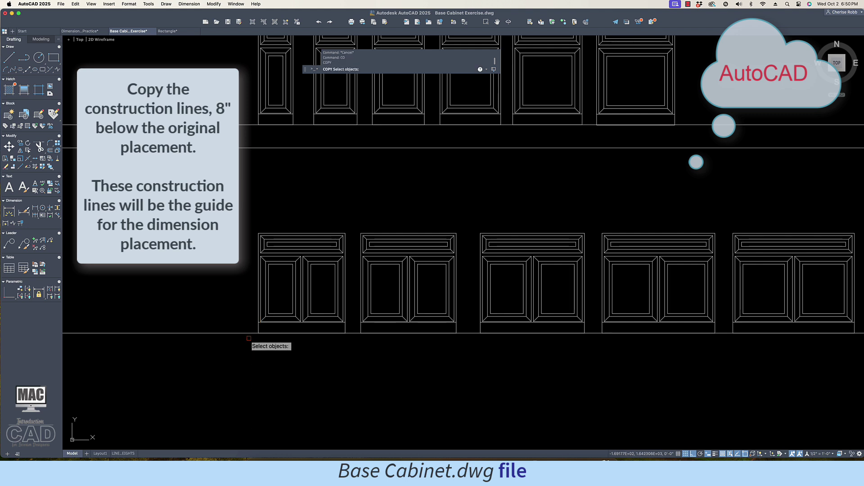
pyautogui.click(252, 333)
pyautogui.press('Return')
pyautogui.click(258, 333)
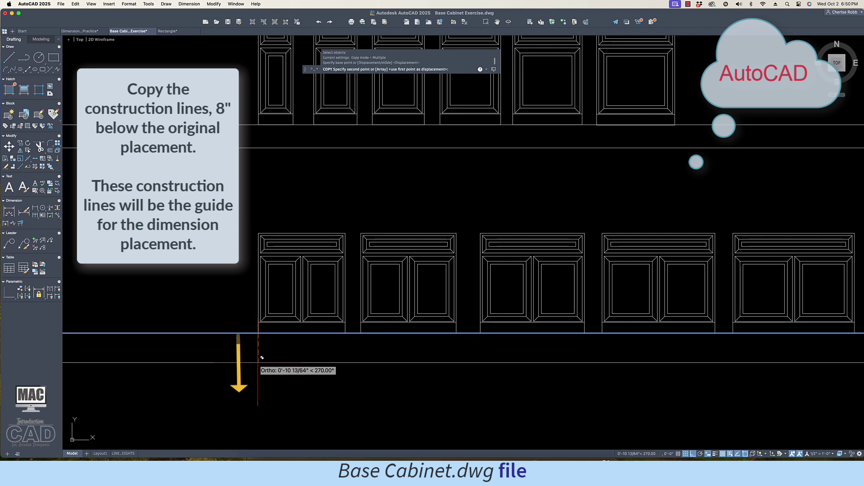
pyautogui.write('8"')
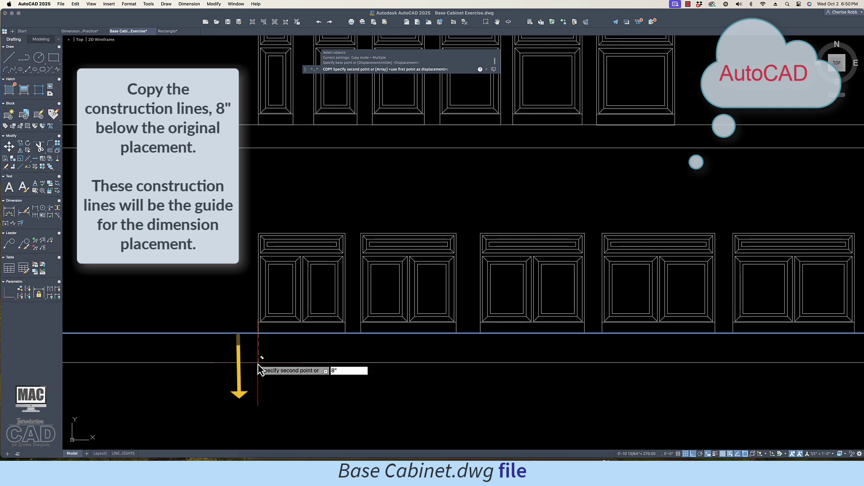
pyautogui.press('Return')
pyautogui.press('Escape')
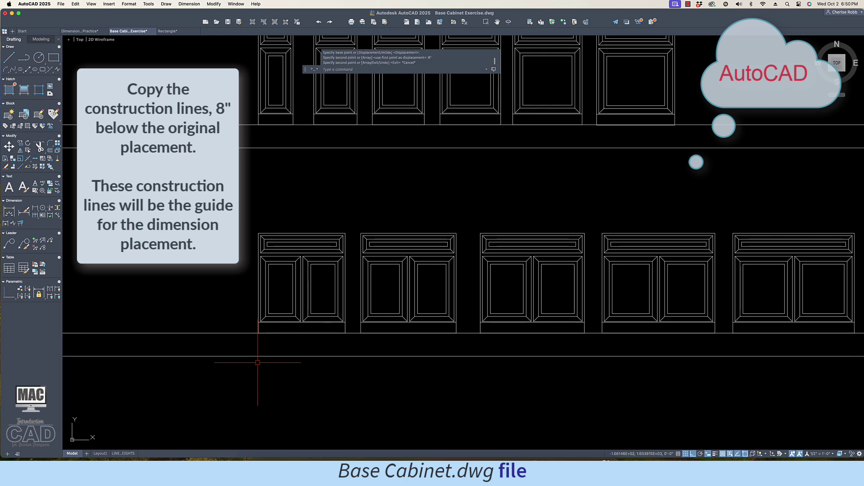
pyautogui.scroll(-3, 260, 360)
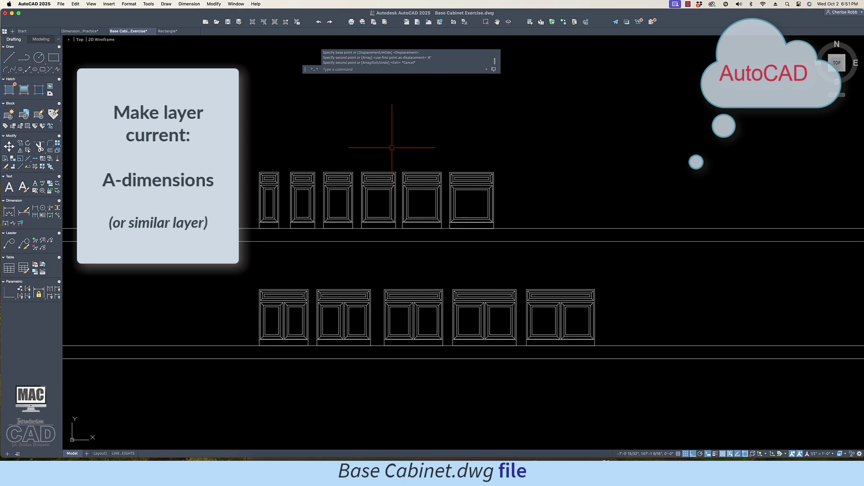
# Use the LA Layers palette to make A-DIMENSIONS the current layer.
pyautogui.write('la')
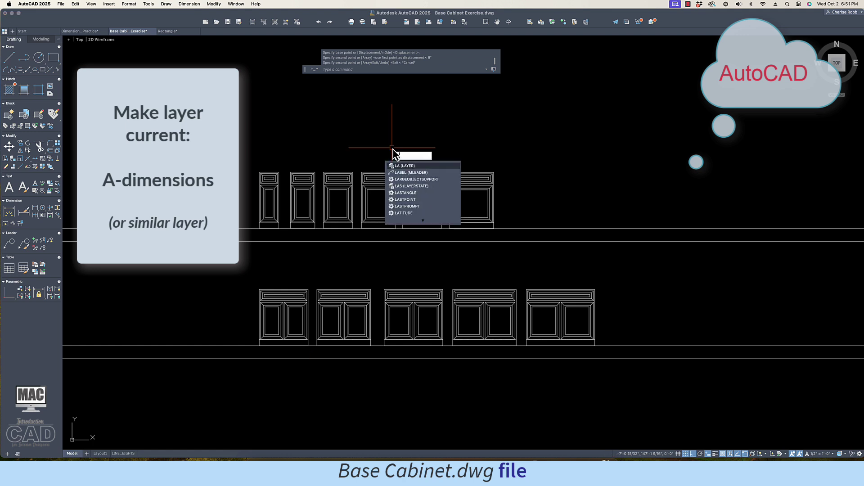
pyautogui.click(420, 166)
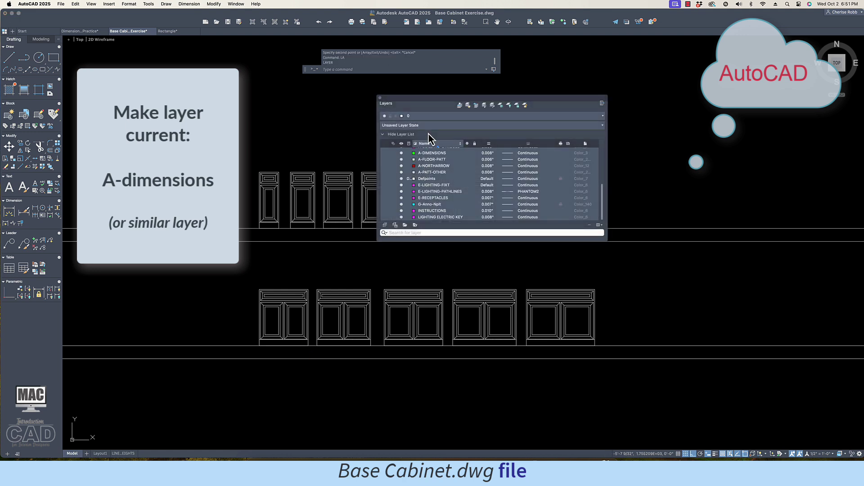
pyautogui.click(426, 116)
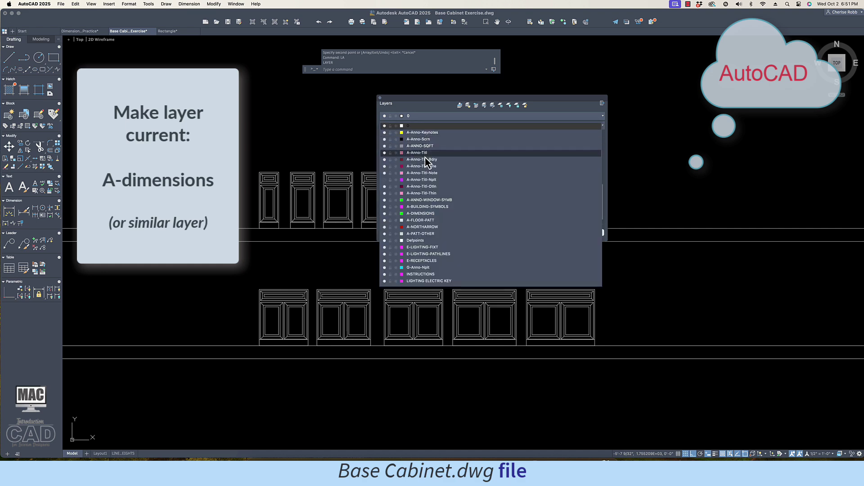
pyautogui.click(447, 213)
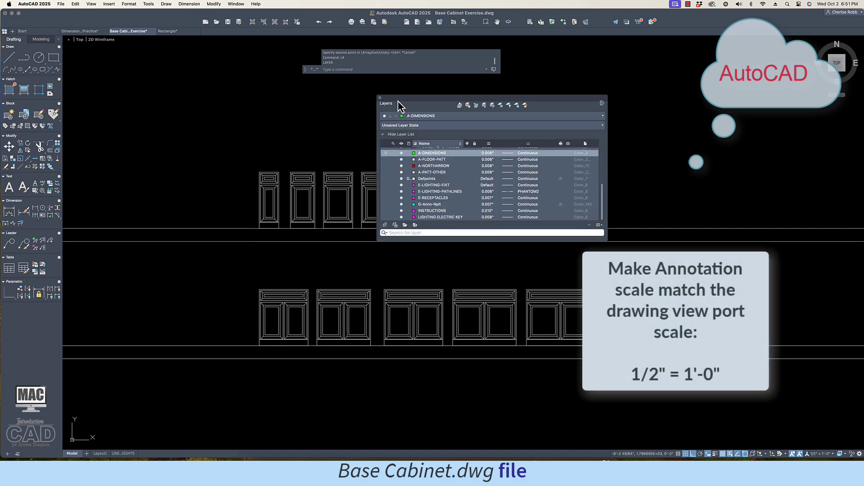
# Move the Layers palette off the cabinets and keep the annotation scale at 1/2" = 1'-0".
pyautogui.moveTo(397, 101); pyautogui.dragTo(548, 65)
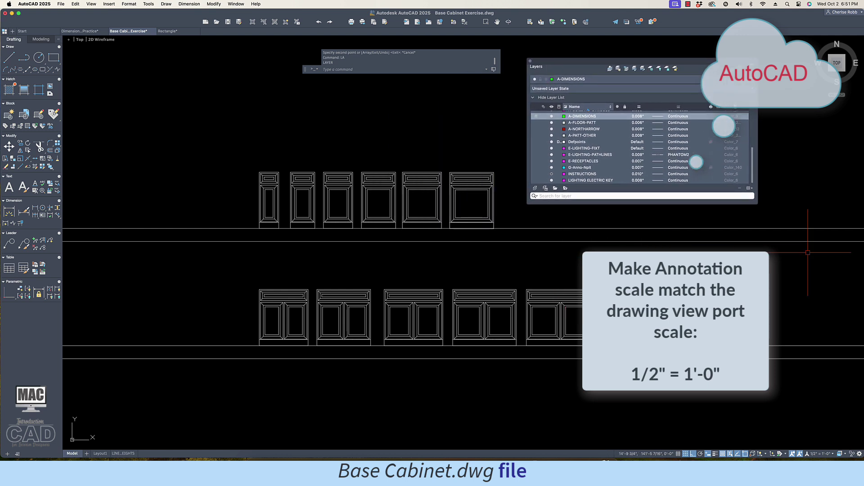
pyautogui.click(825, 451)
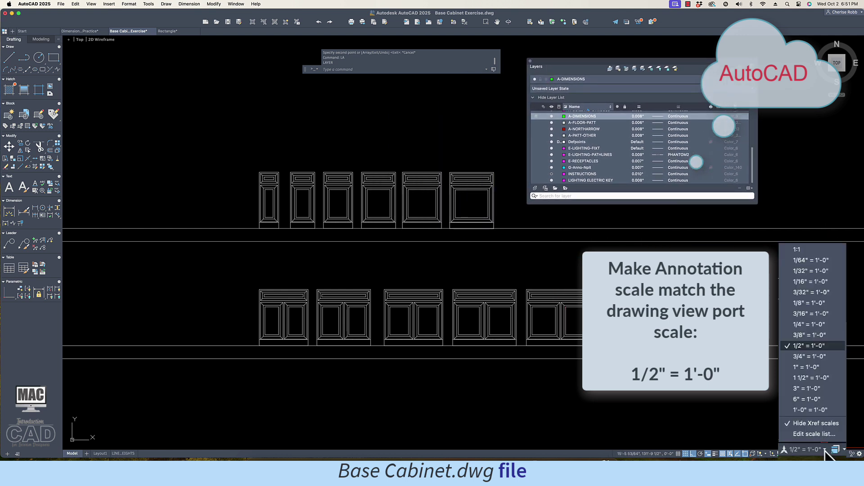
pyautogui.click(831, 345)
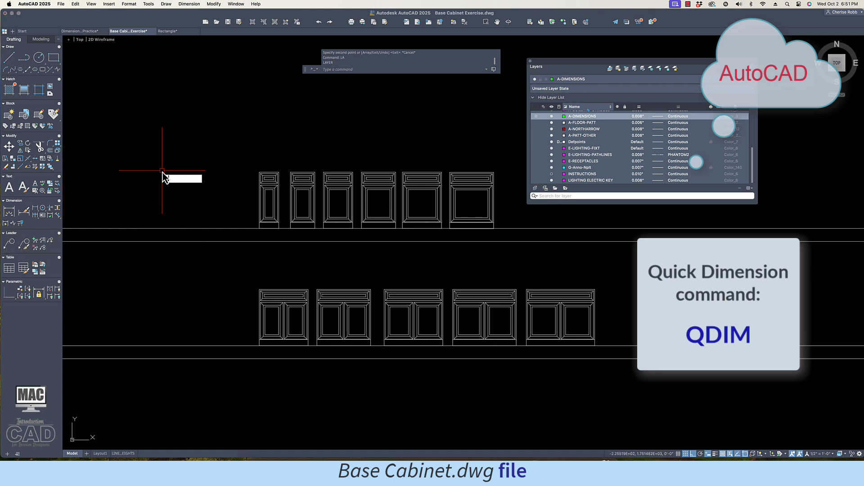
pyautogui.write('qdim')
pyautogui.scroll(1, 163, 172)
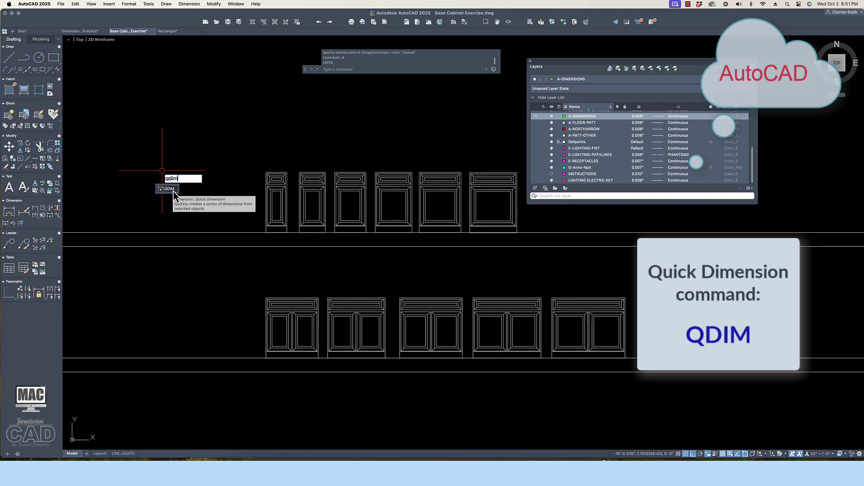
pyautogui.press('Escape')
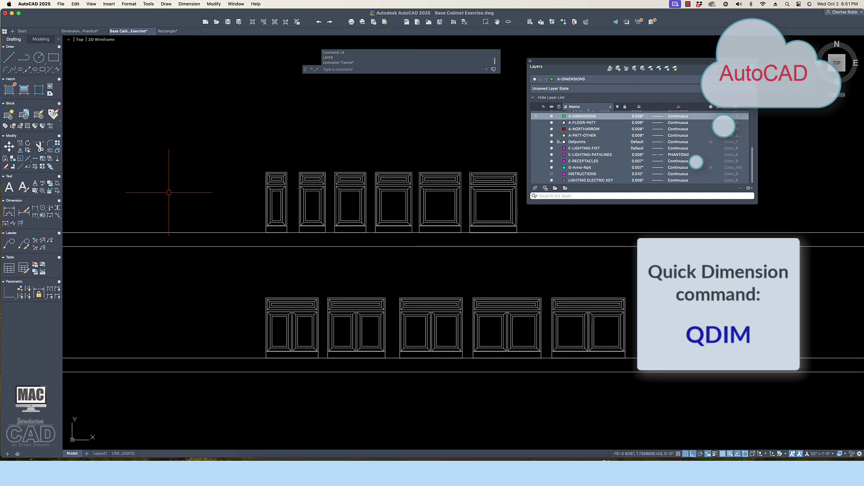
# In Rectangle.dwg, add a 3'-7 1/2" QDIM width dimension below the rectangle.
pyautogui.click(169, 32)
pyautogui.write('rec')
pyautogui.press('Return')
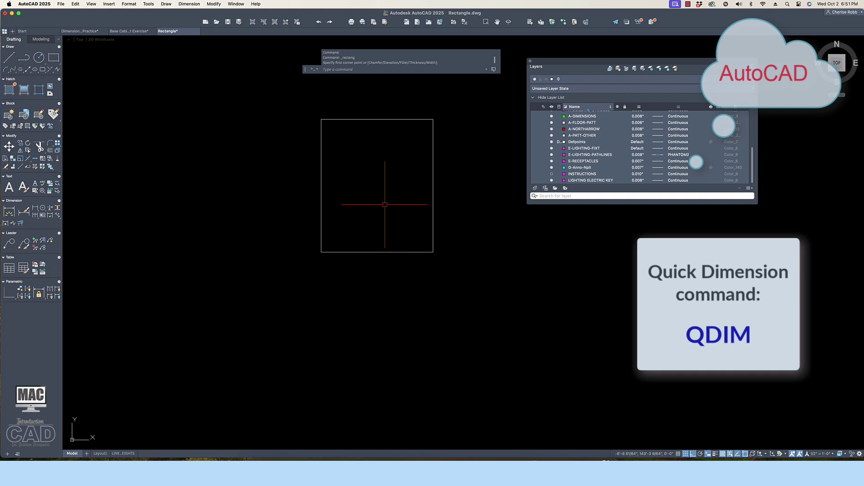
pyautogui.press('Escape')
pyautogui.write('qdim')
pyautogui.press('Return')
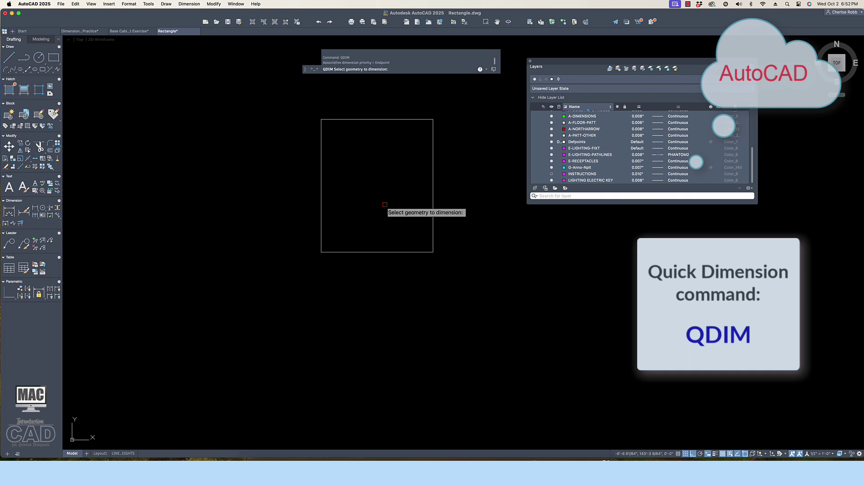
pyautogui.click(377, 252)
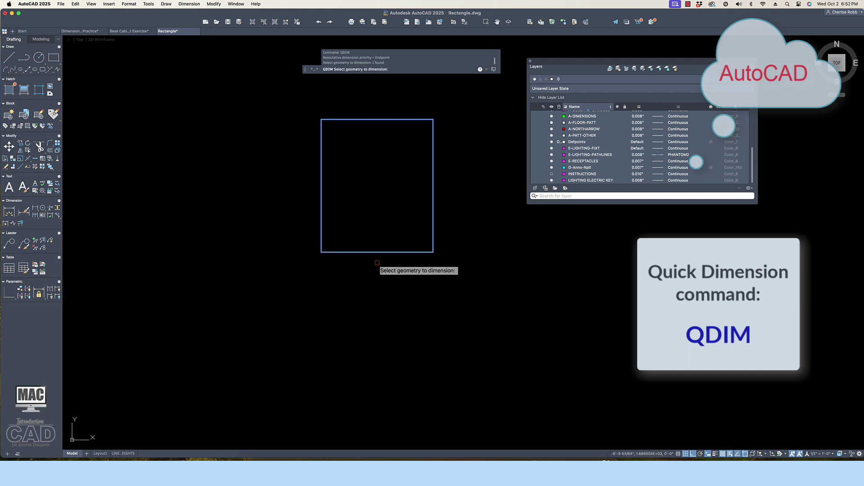
pyautogui.press('Return')
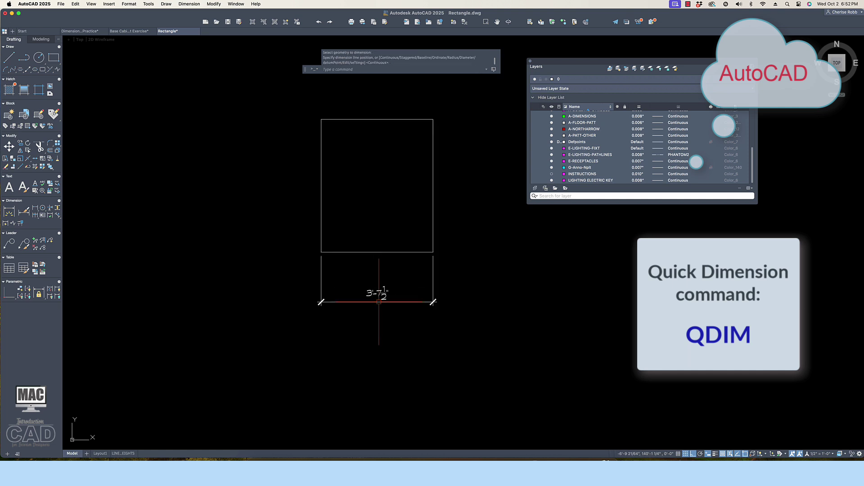
pyautogui.click(379, 302)
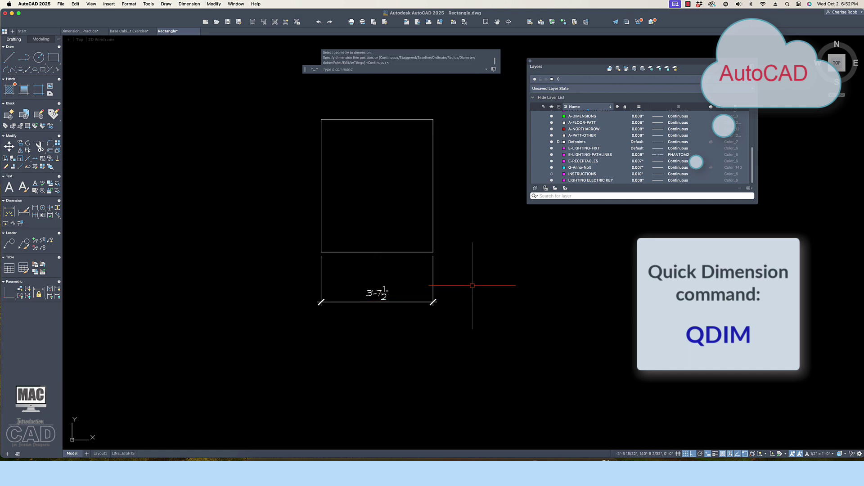
pyautogui.click(123, 32)
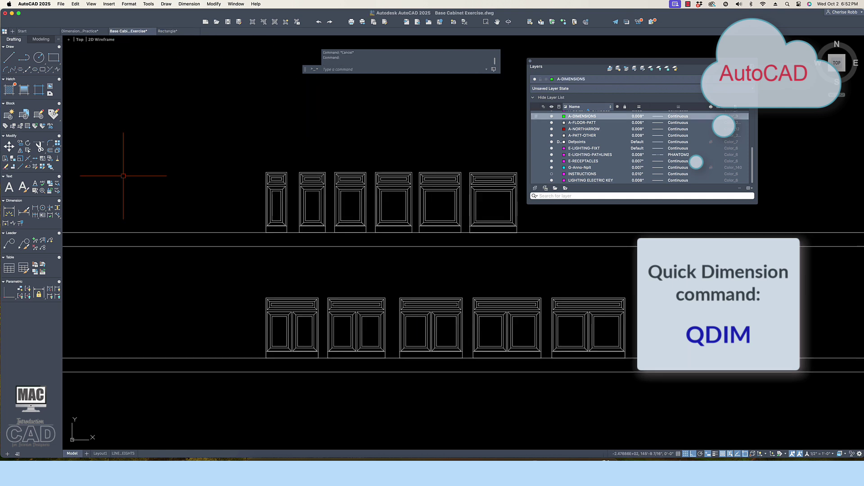
pyautogui.write('qdim')
pyautogui.press('Return')
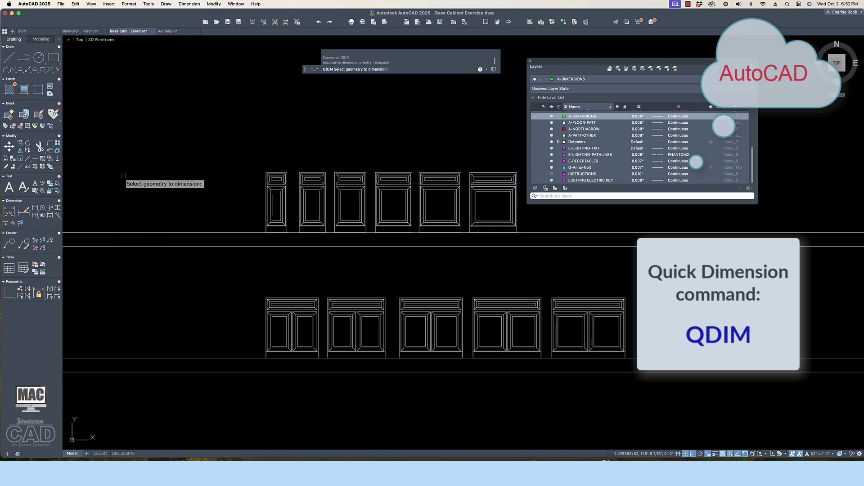
pyautogui.click(268, 220)
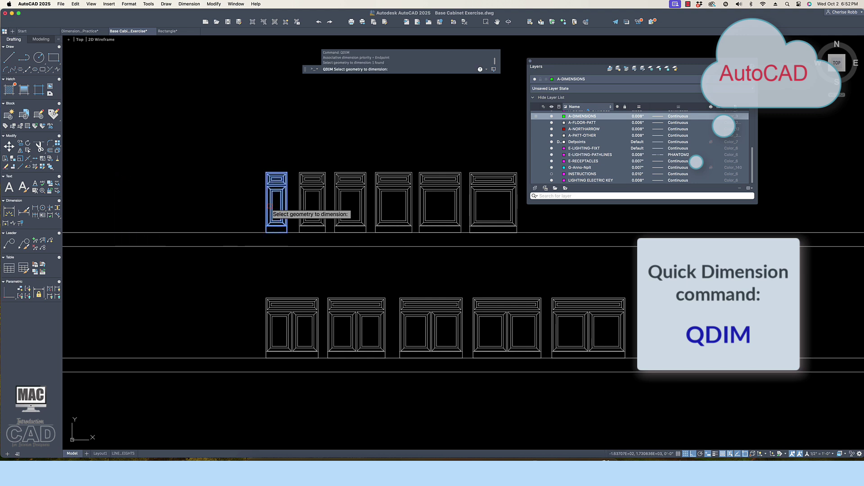
pyautogui.press('Return')
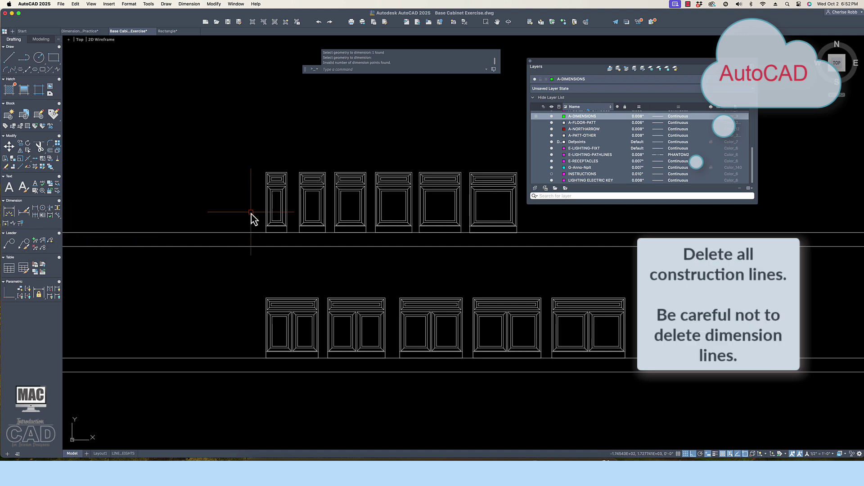
pyautogui.write('dimlin')
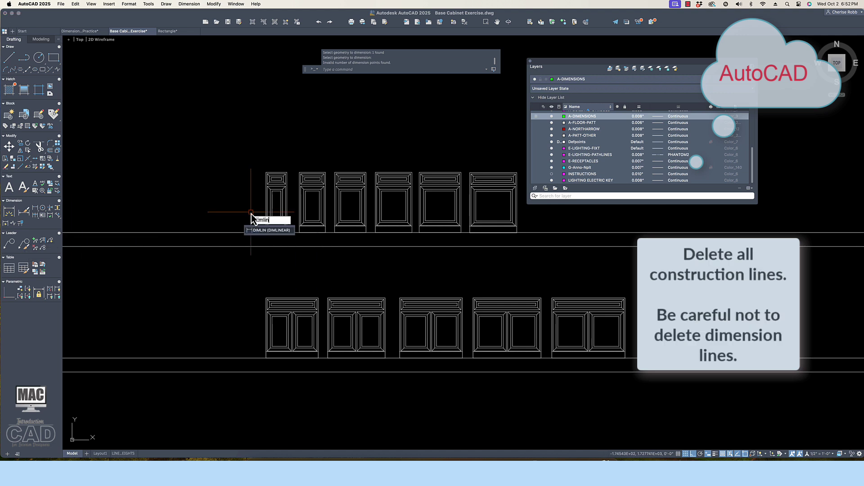
# Dimension the first two upper cabinet widths, 1'-0" and 1'-3", below them.
pyautogui.press('Return')
pyautogui.scroll(4, 274, 227)
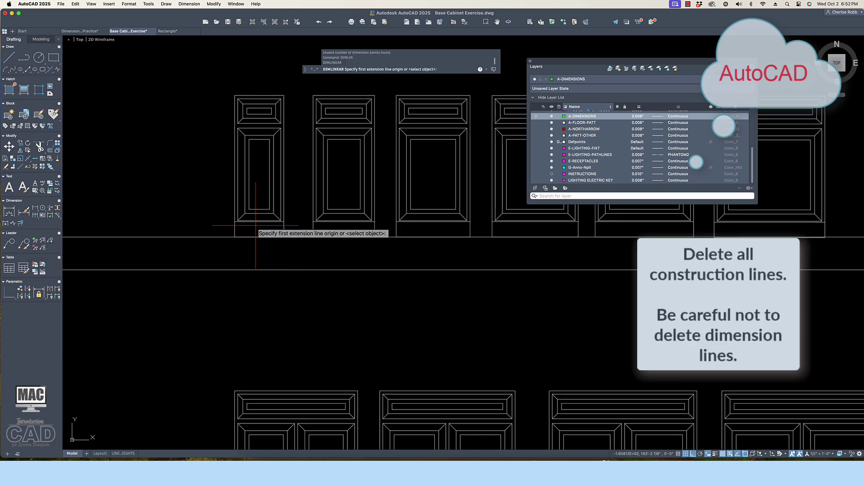
pyautogui.scroll(3, 255, 225)
pyautogui.click(217, 243)
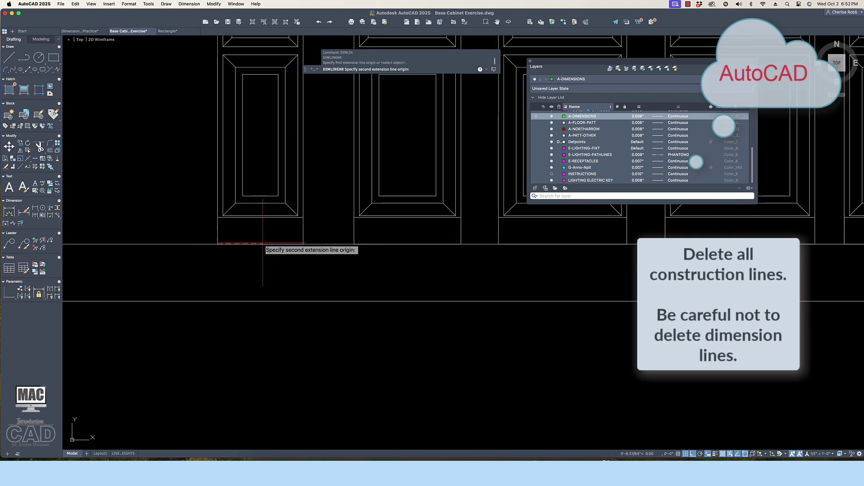
pyautogui.click(303, 243)
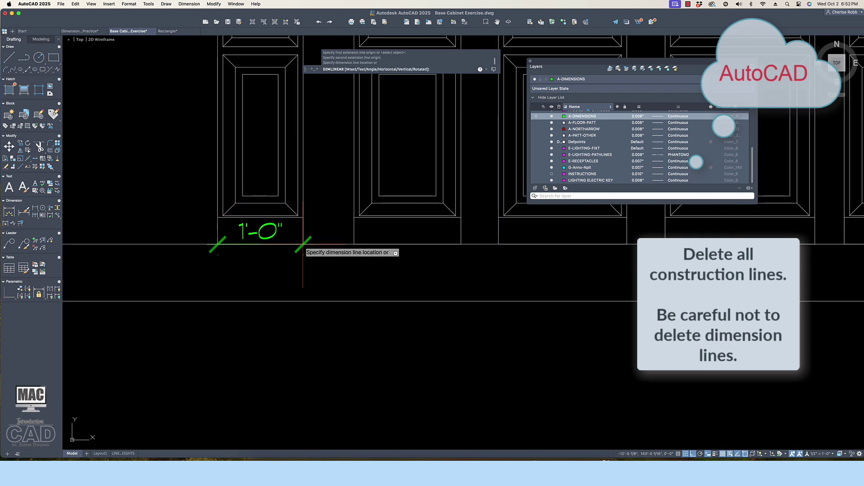
pyautogui.click(268, 301)
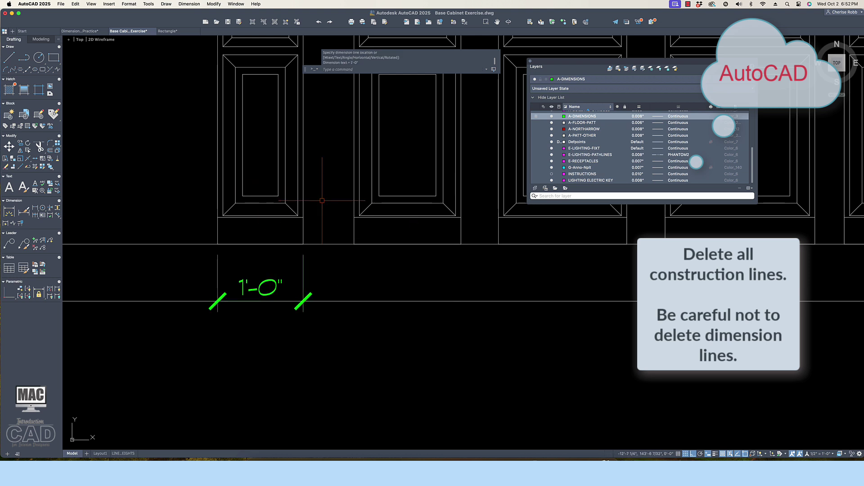
pyautogui.press('Return')
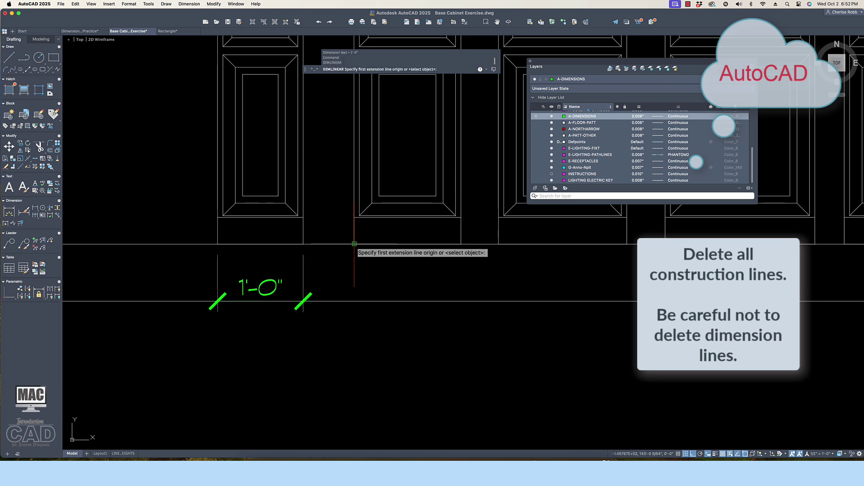
pyautogui.click(354, 244)
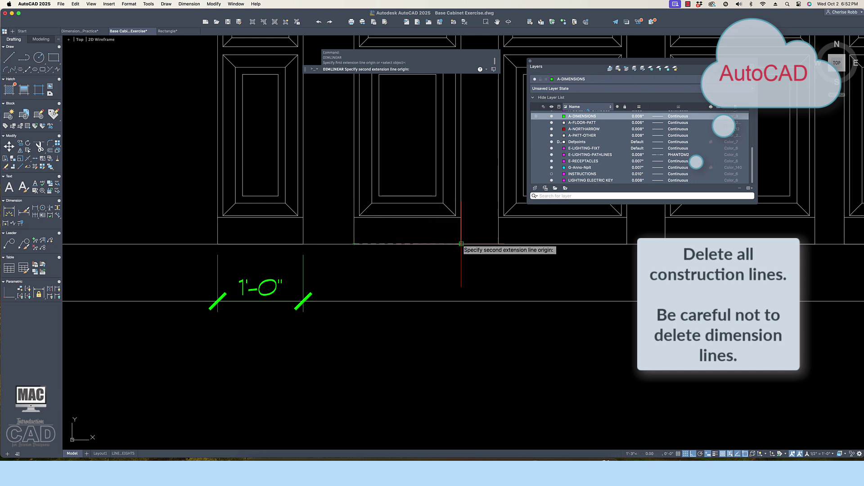
pyautogui.click(462, 243)
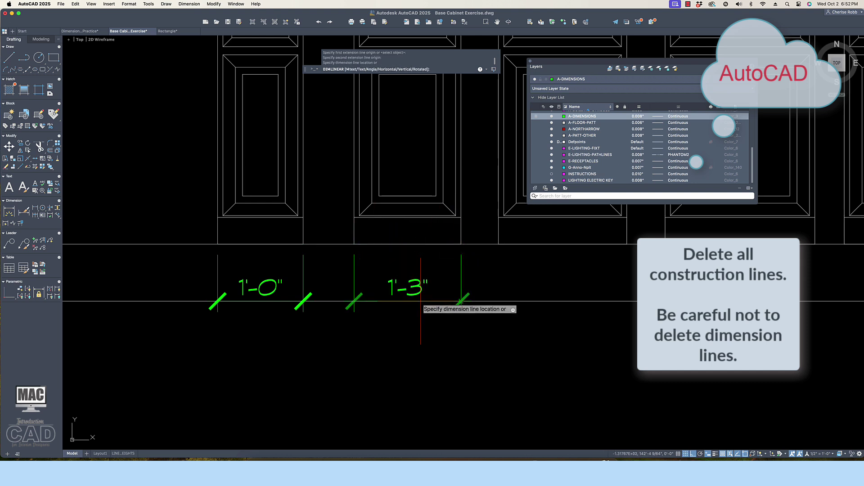
pyautogui.click(420, 297)
# Add the 1'-6" and 1'-9" upper cabinet width dimensions in the same row.
pyautogui.scroll(-2, 420, 297)
pyautogui.scroll(-3, 453, 308)
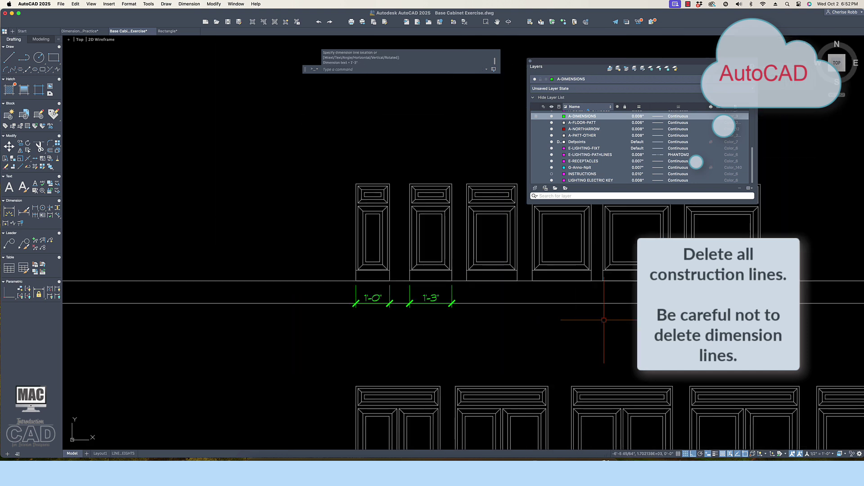
pyautogui.scroll(2, 598, 299)
pyautogui.scroll(3, 613, 313)
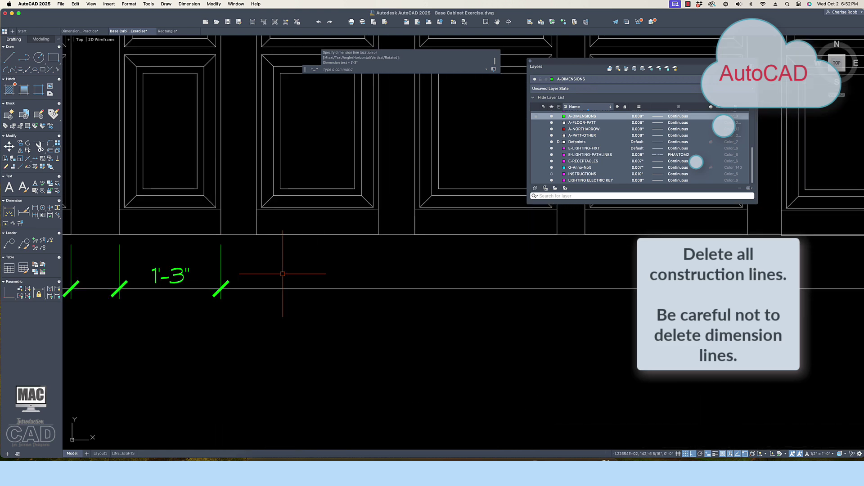
pyautogui.press('Return')
pyautogui.click(256, 234)
pyautogui.click(379, 234)
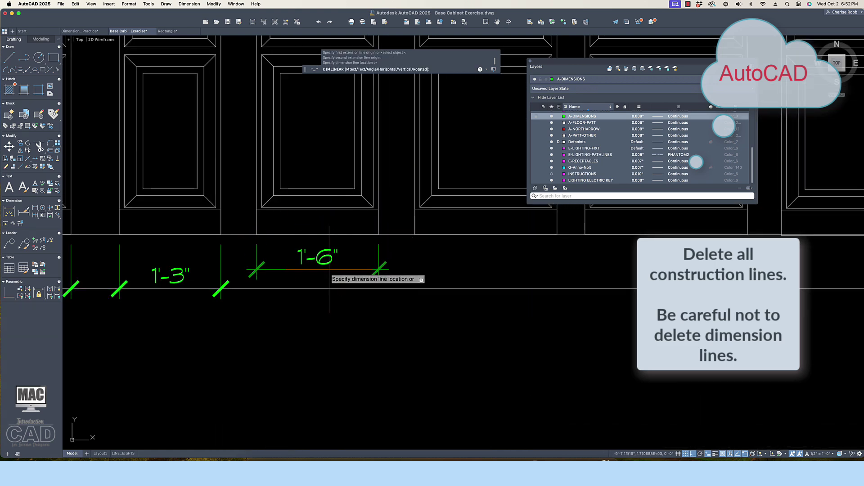
pyautogui.click(329, 289)
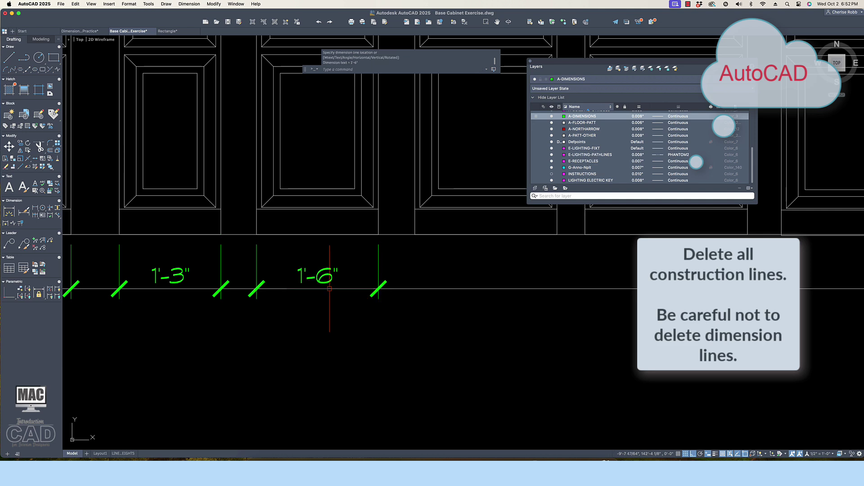
pyautogui.scroll(-3, 503, 258)
pyautogui.scroll(3, 608, 256)
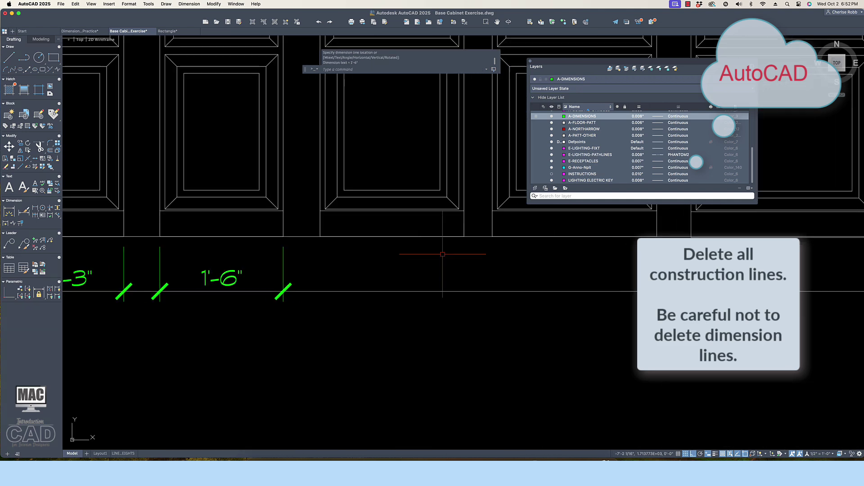
pyautogui.press('Return')
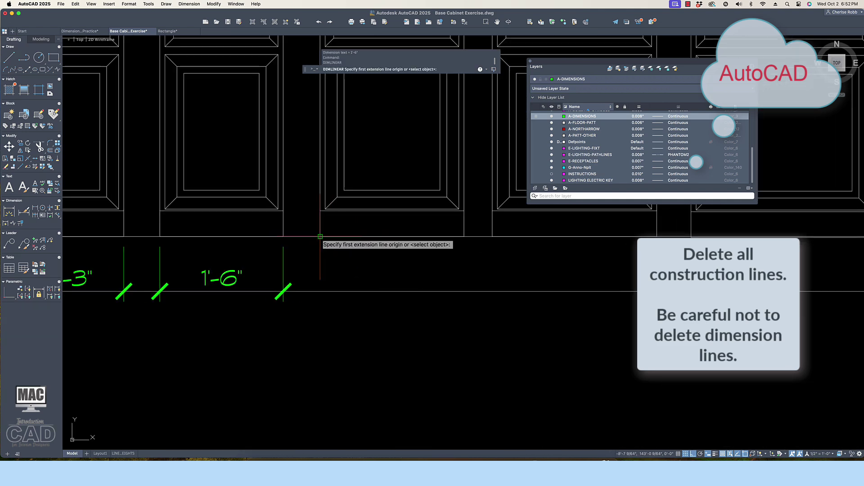
pyautogui.click(320, 237)
pyautogui.click(464, 236)
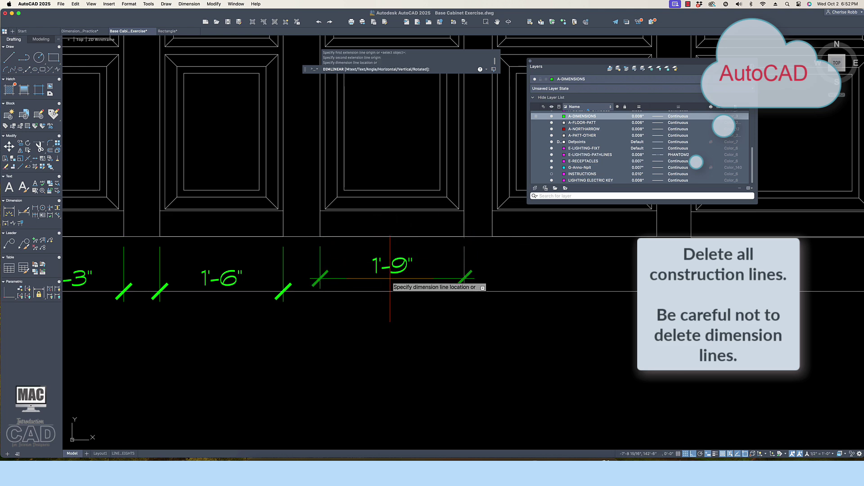
pyautogui.click(393, 292)
# Pick the fifth upper cabinet's bottom corners for its 2'-0" width dimension.
pyautogui.scroll(-3, 552, 270)
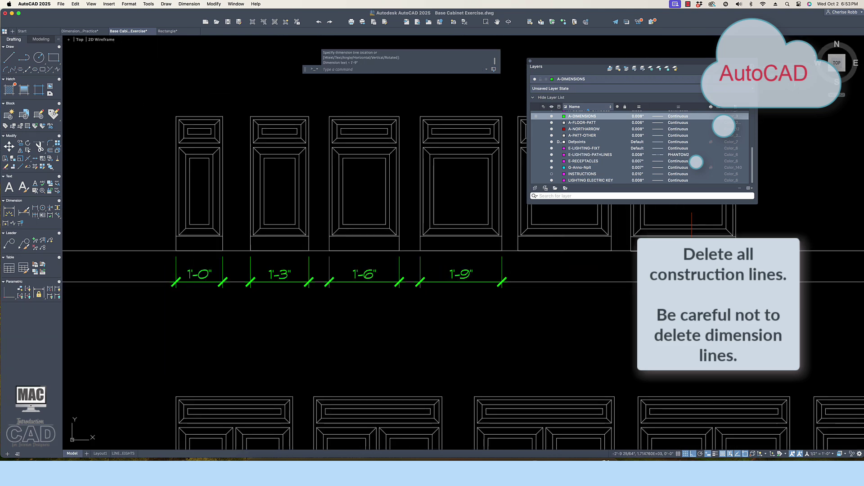
pyautogui.scroll(3, 808, 262)
pyautogui.scroll(1, 359, 269)
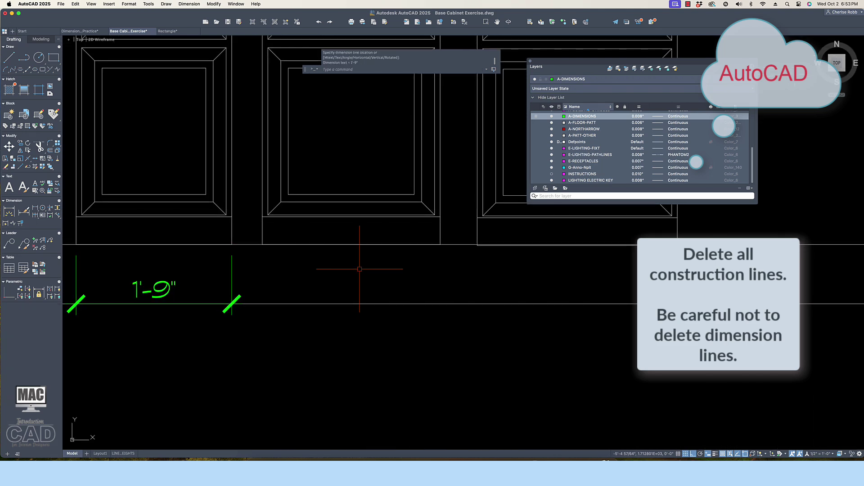
pyautogui.press('Return')
pyautogui.click(262, 244)
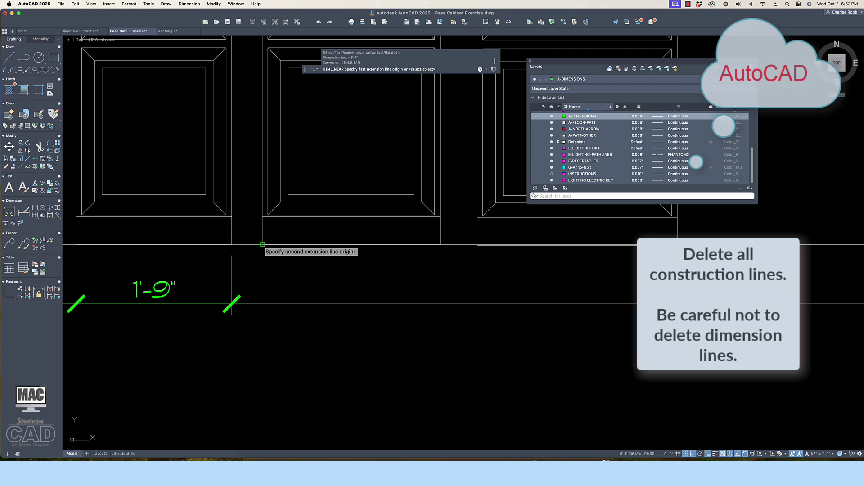
pyautogui.click(440, 244)
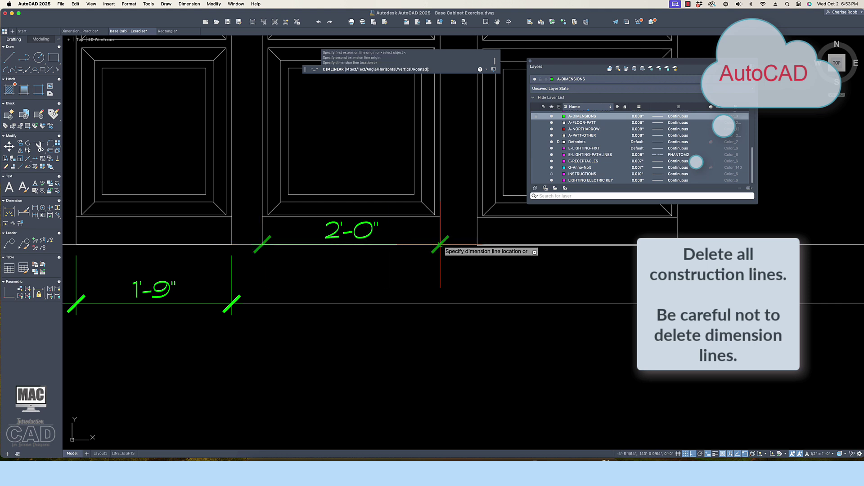
# Place the 2'-0" width dimension in the upper row.
pyautogui.click(397, 304)
pyautogui.press('Return')
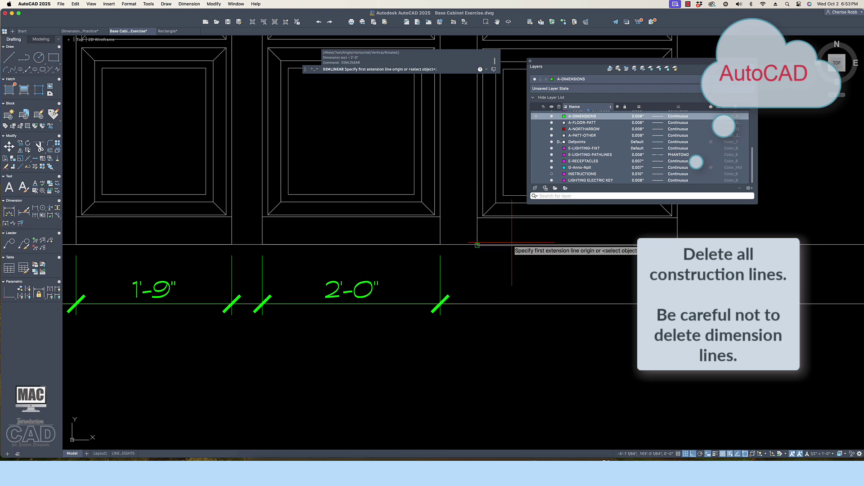
pyautogui.press('Escape')
# Move the rightmost upper cabinet into its position in the row.
pyautogui.write('m')
pyautogui.press('Return')
pyautogui.click(539, 218)
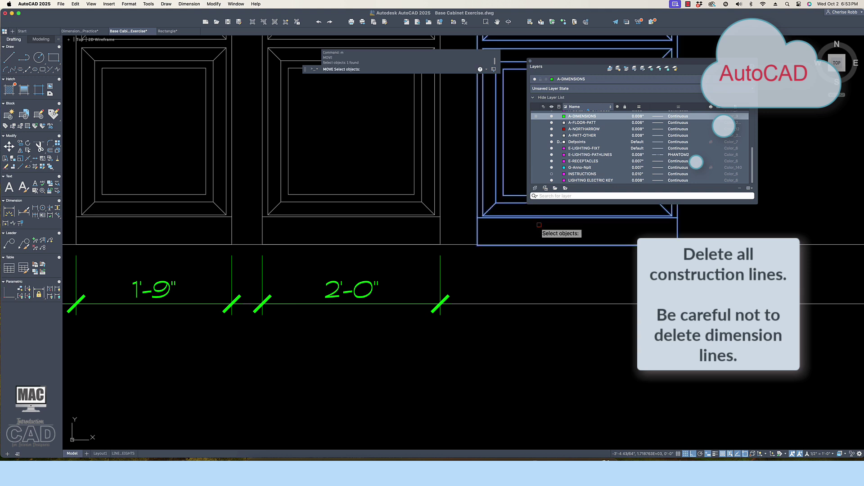
pyautogui.scroll(4, 554, 259)
pyautogui.press('Return')
pyautogui.click(407, 240)
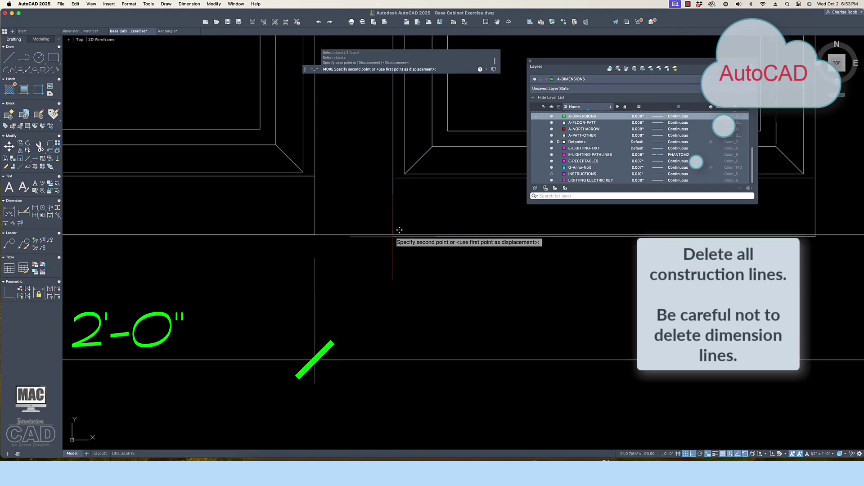
pyautogui.click(399, 248)
pyautogui.scroll(-3, 431, 258)
# Dimension the moved cabinet's 2'-3" width in line with the others.
pyautogui.write('dim')
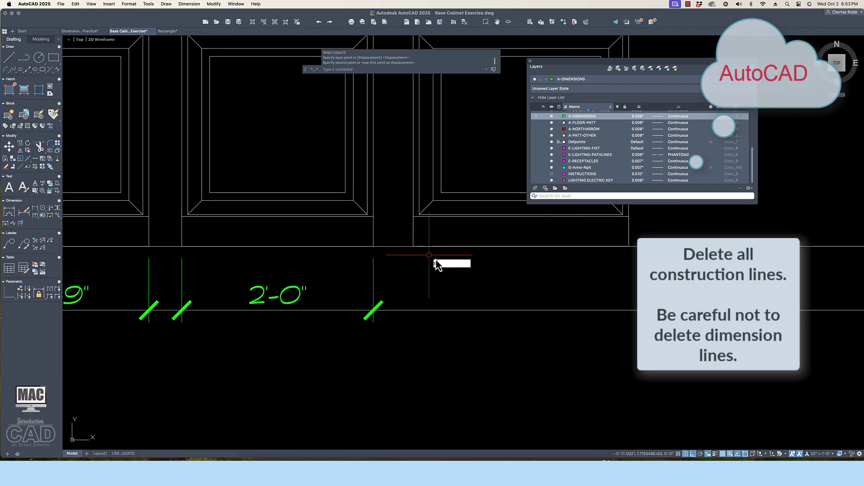
pyautogui.write('lin')
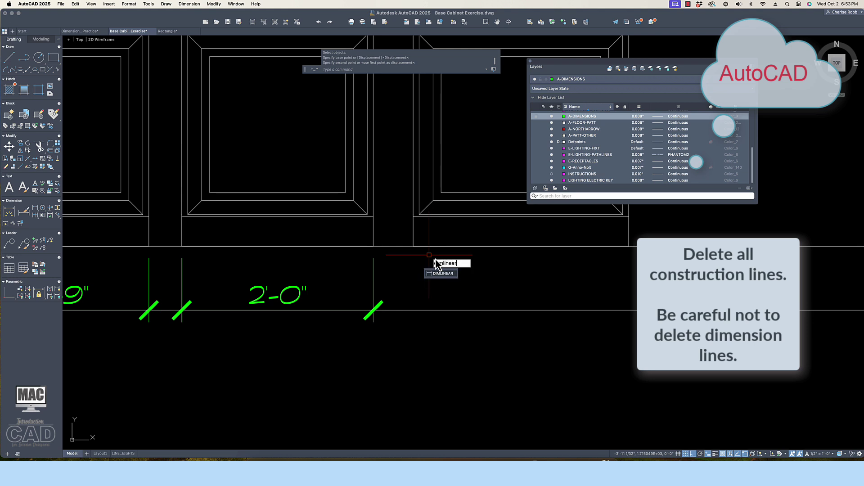
pyautogui.write('ear')
pyautogui.press('Return')
pyautogui.click(414, 247)
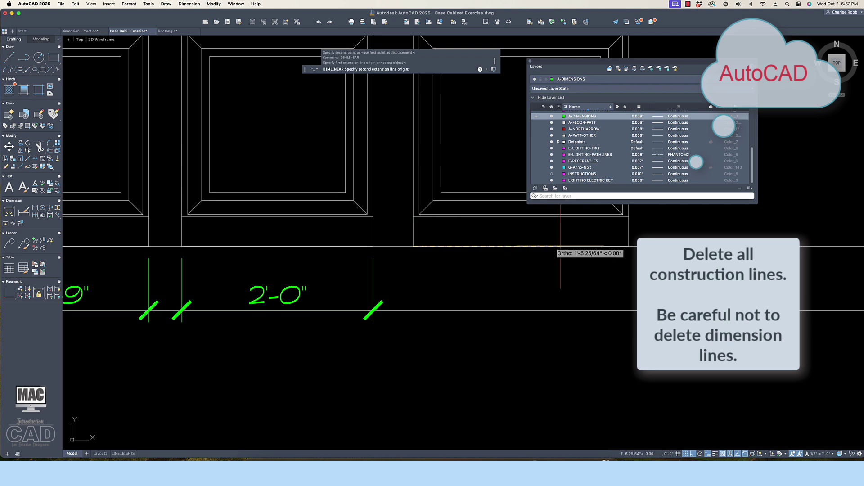
pyautogui.click(628, 246)
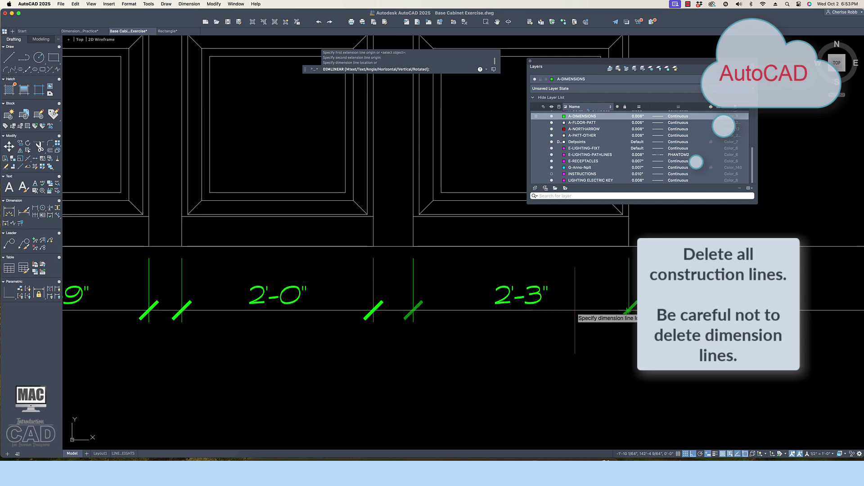
pyautogui.click(575, 310)
pyautogui.scroll(-3, 493, 348)
pyautogui.scroll(2, 468, 297)
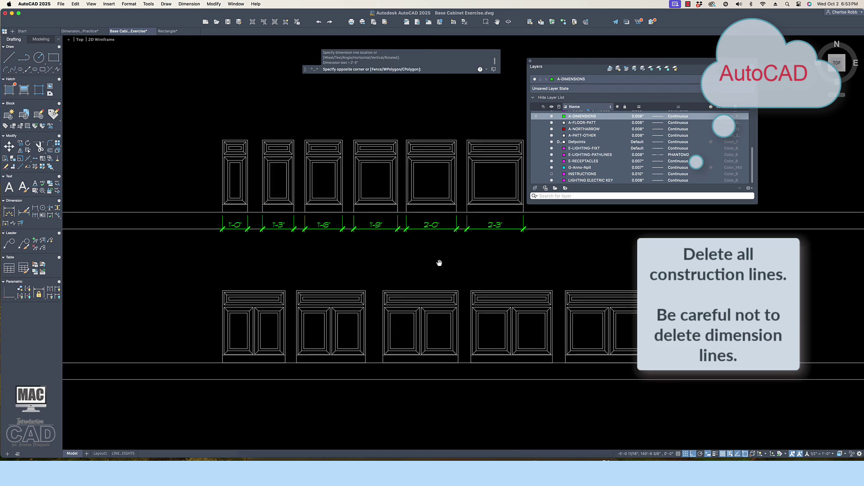
# Dimension the first base cabinet's 2'-6" width below it.
pyautogui.click(405, 241)
pyautogui.press('Escape')
pyautogui.scroll(5, 405, 241)
pyautogui.scroll(2, 200, 341)
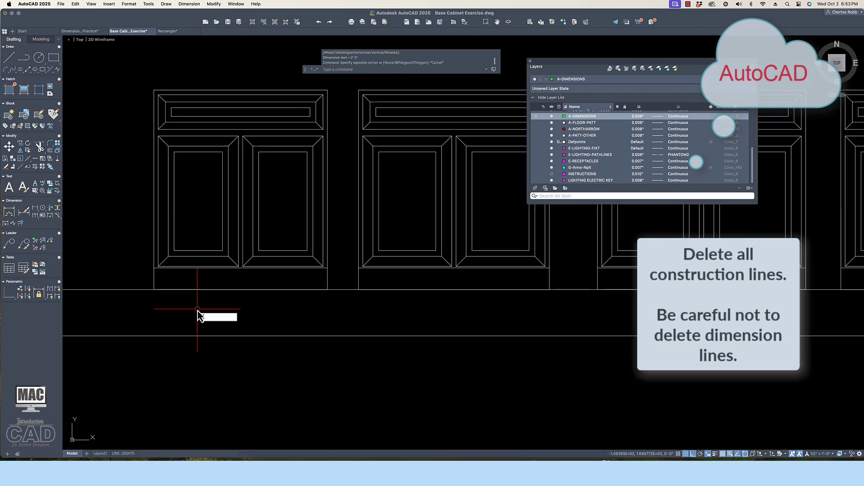
pyautogui.write('dimli')
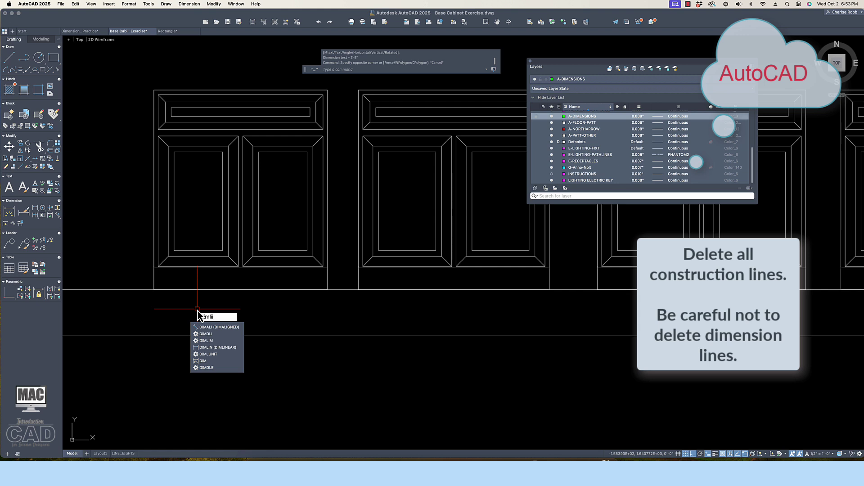
pyautogui.press('BackSpace')
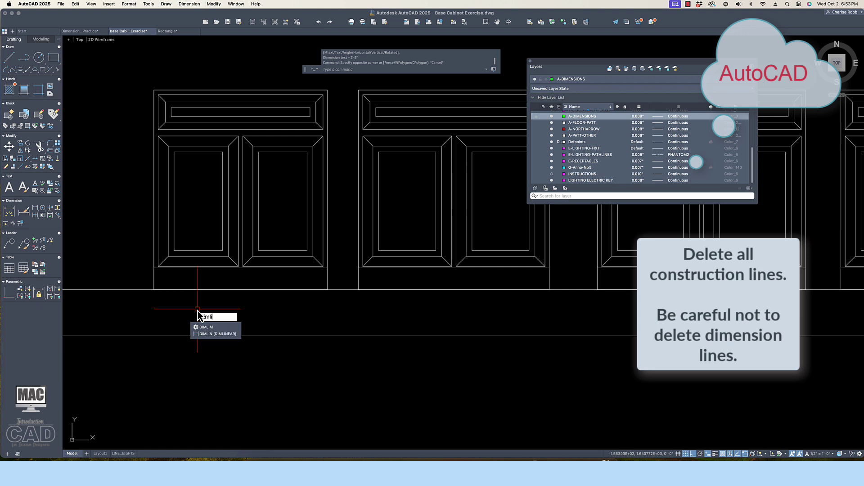
pyautogui.click(212, 335)
pyautogui.click(154, 290)
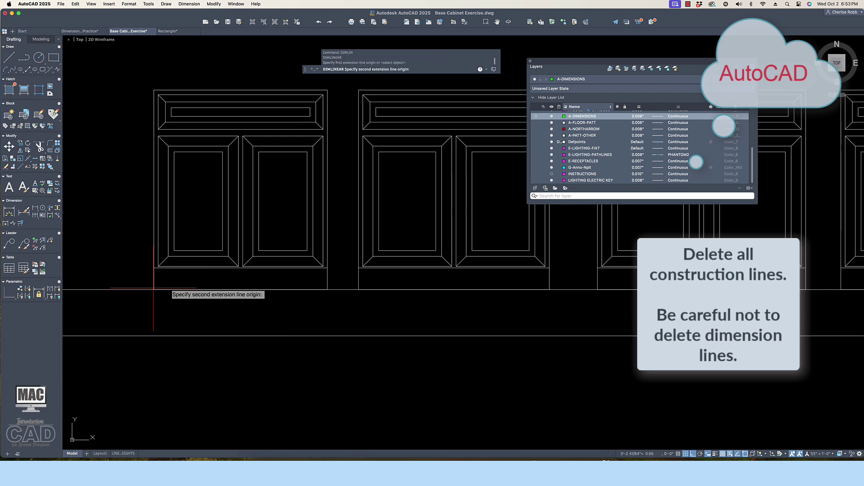
pyautogui.click(327, 289)
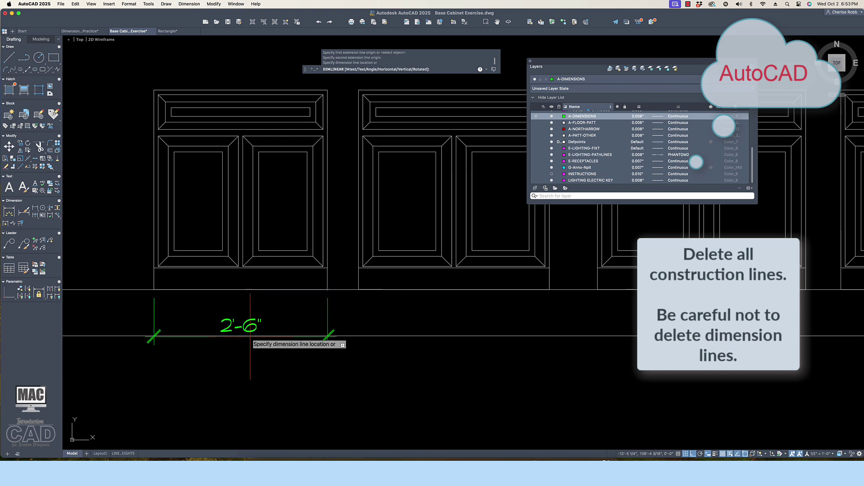
pyautogui.click(250, 336)
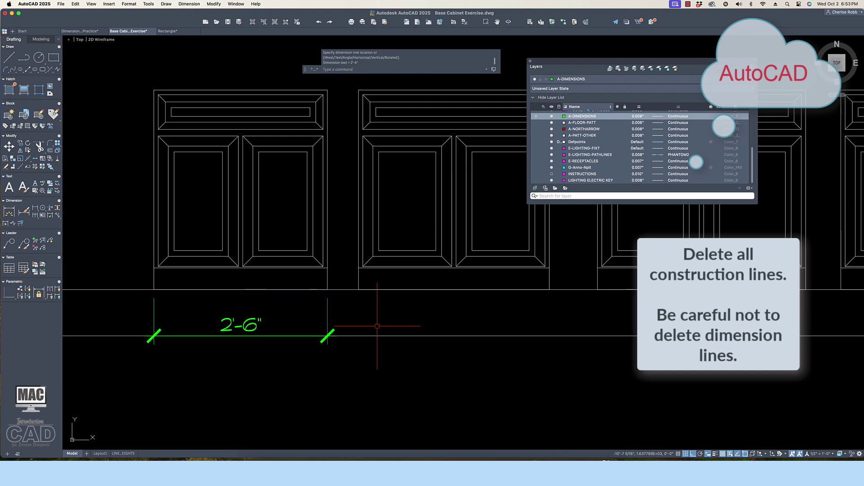
# Add the 2'-9" and 3'-0" base cabinet widths in line with the first.
pyautogui.press('Return')
pyautogui.click(358, 289)
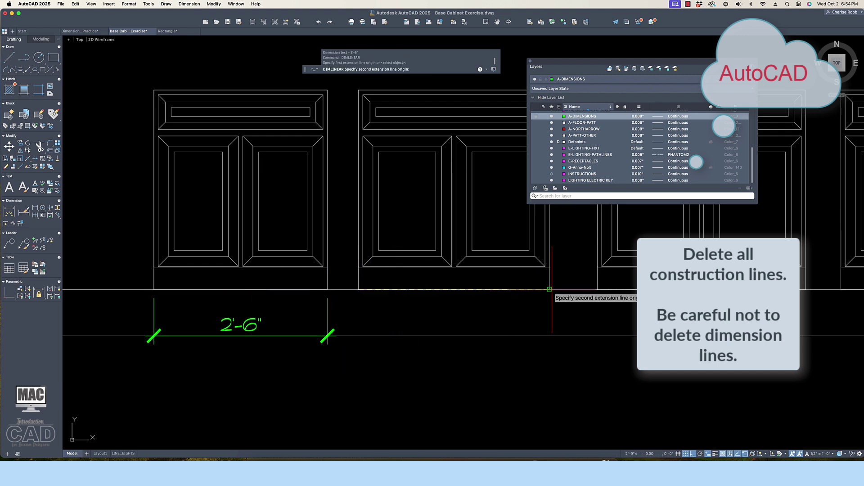
pyautogui.click(550, 289)
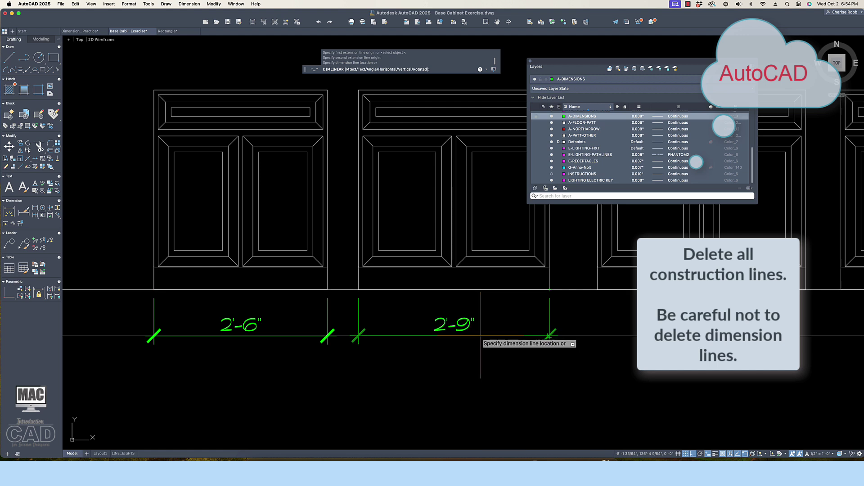
pyautogui.click(480, 335)
pyautogui.moveTo(559, 318); pyautogui.dragTo(189, 316, button='middle')
pyautogui.press('Return')
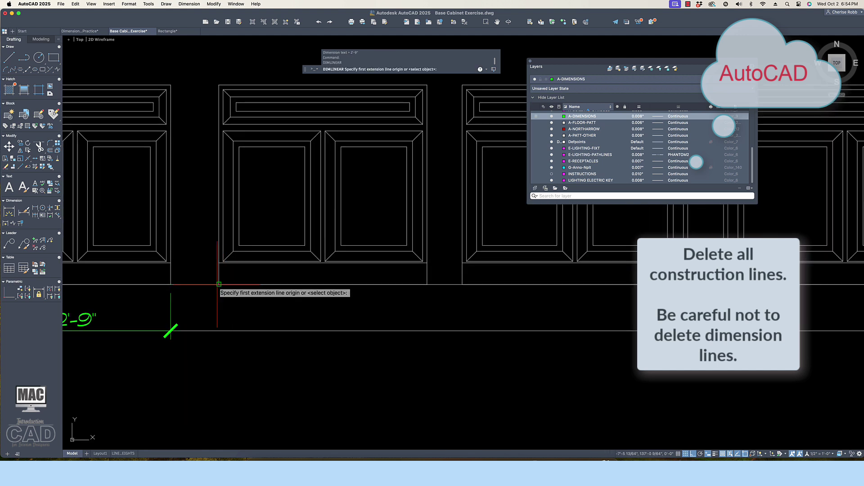
pyautogui.click(218, 285)
pyautogui.click(427, 285)
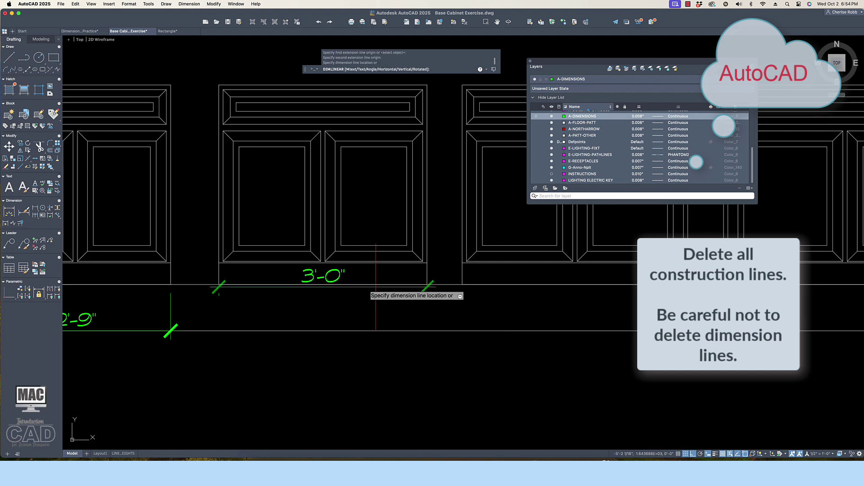
pyautogui.click(346, 326)
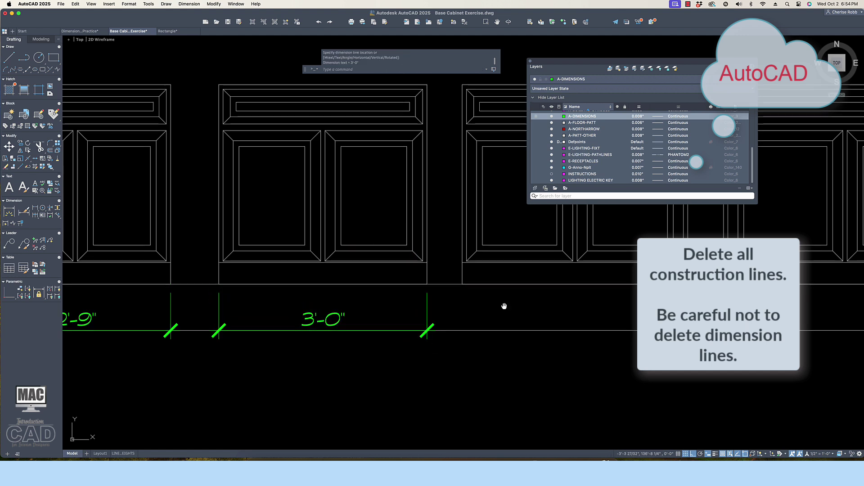
# Add the 3'-3" and 3'-6" widths to finish the base cabinet row.
pyautogui.moveTo(504, 306); pyautogui.dragTo(197, 302, button='middle')
pyautogui.press('Return')
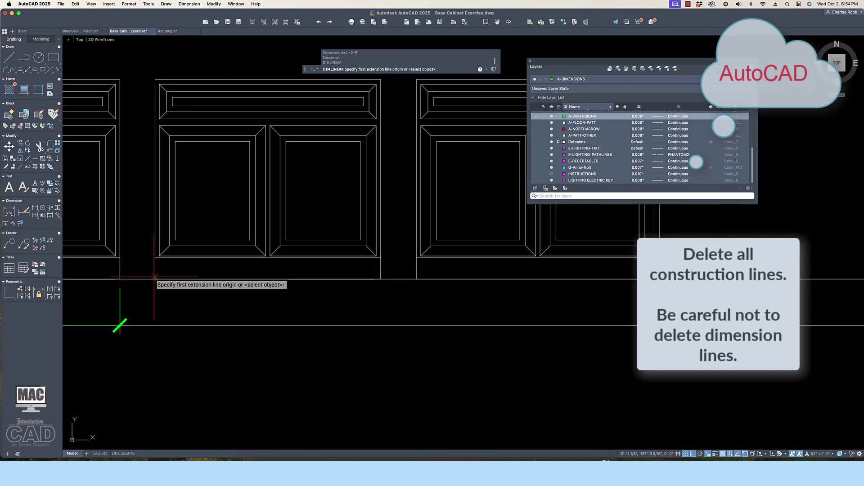
pyautogui.click(155, 279)
pyautogui.click(381, 279)
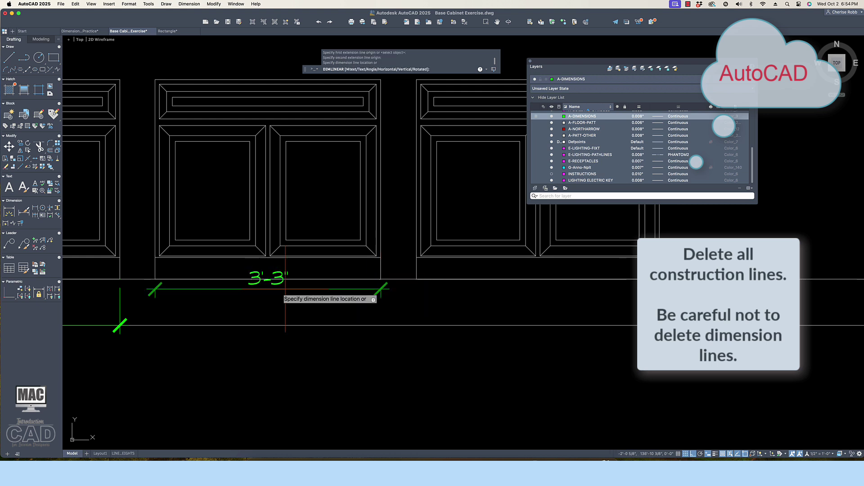
pyautogui.click(275, 325)
pyautogui.click(371, 319)
pyautogui.hscroll(10, 370, 319)
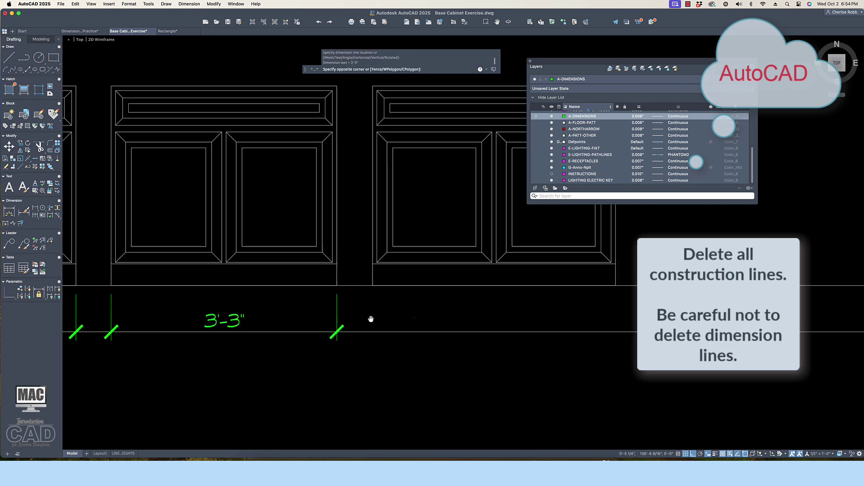
pyautogui.press('Escape')
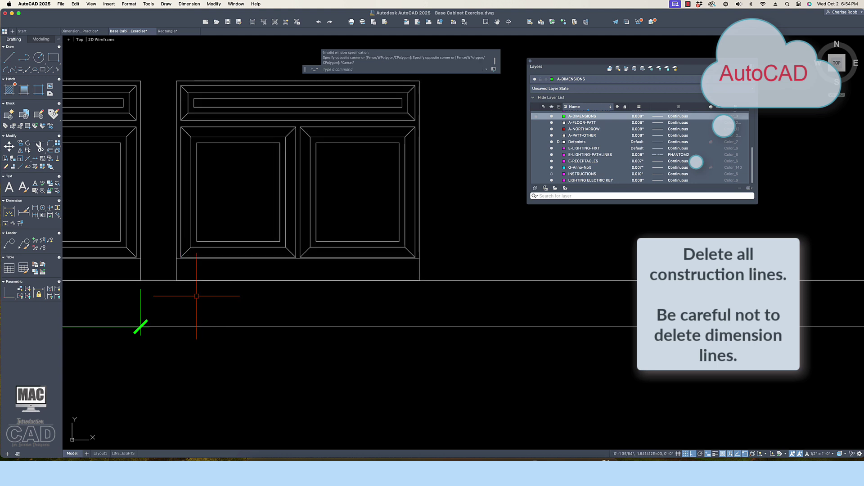
pyautogui.press('Return')
pyautogui.click(176, 280)
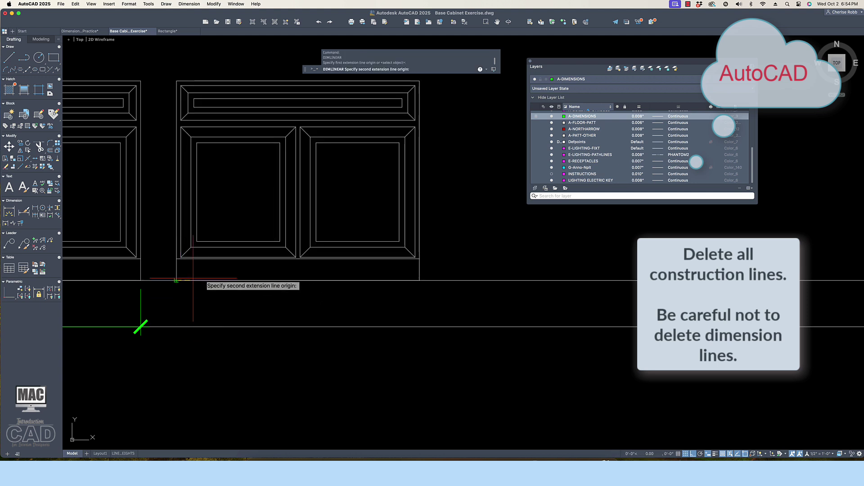
pyautogui.click(419, 280)
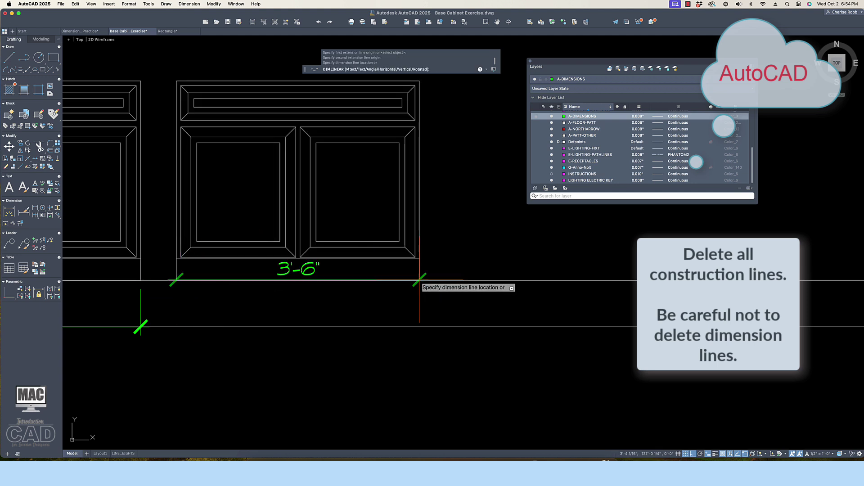
pyautogui.click(341, 323)
pyautogui.scroll(-5, 342, 333)
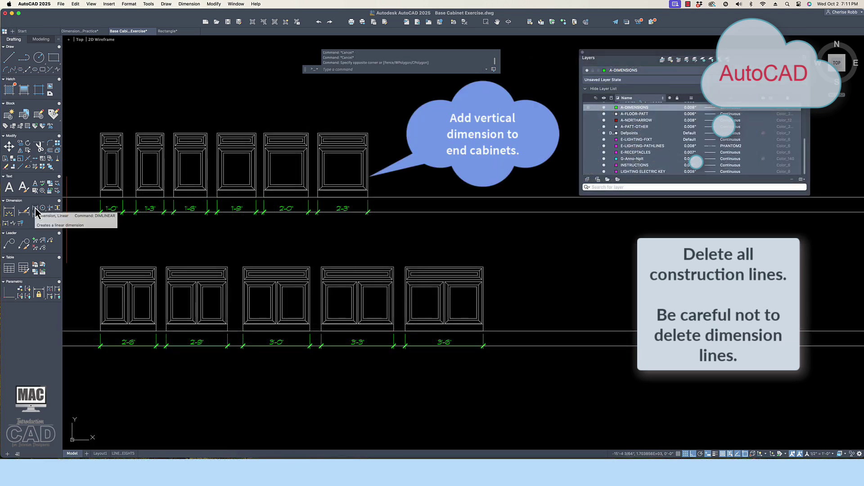
# Add a vertical 2'-10 1/2" height dimension right of the 2'-3" upper cabinet.
pyautogui.click(37, 211)
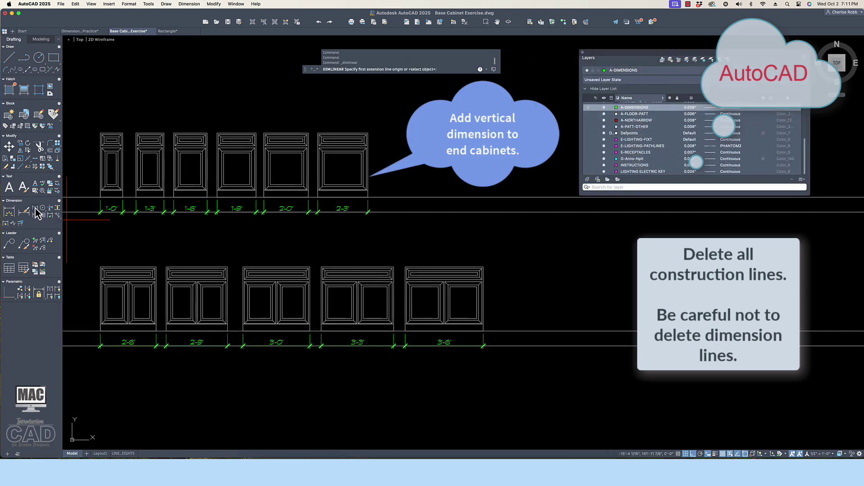
pyautogui.click(38, 213)
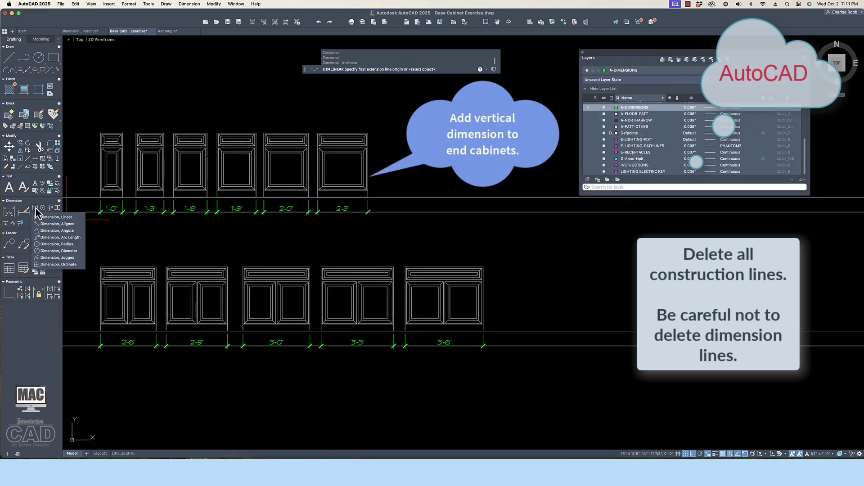
pyautogui.click(78, 219)
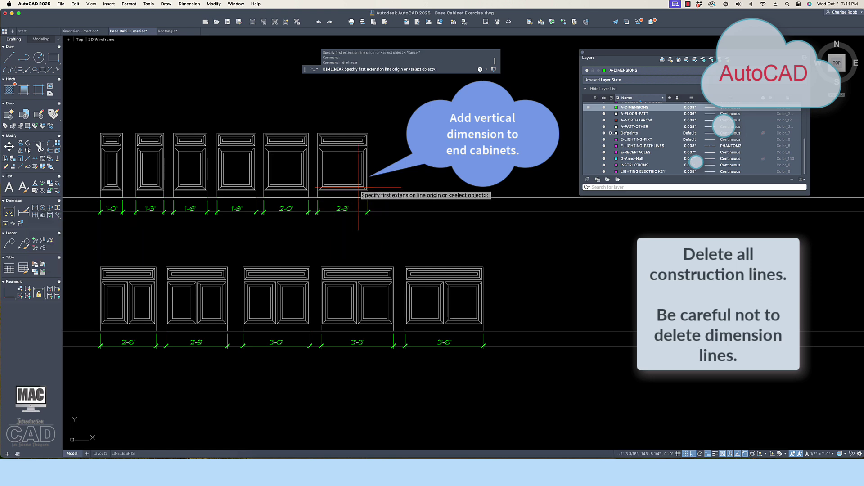
pyautogui.scroll(1, 410, 185)
pyautogui.scroll(1, 411, 188)
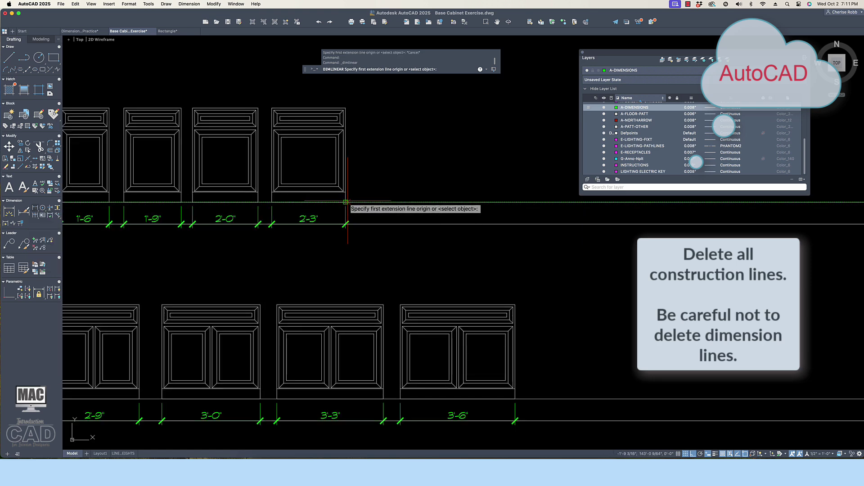
pyautogui.click(345, 202)
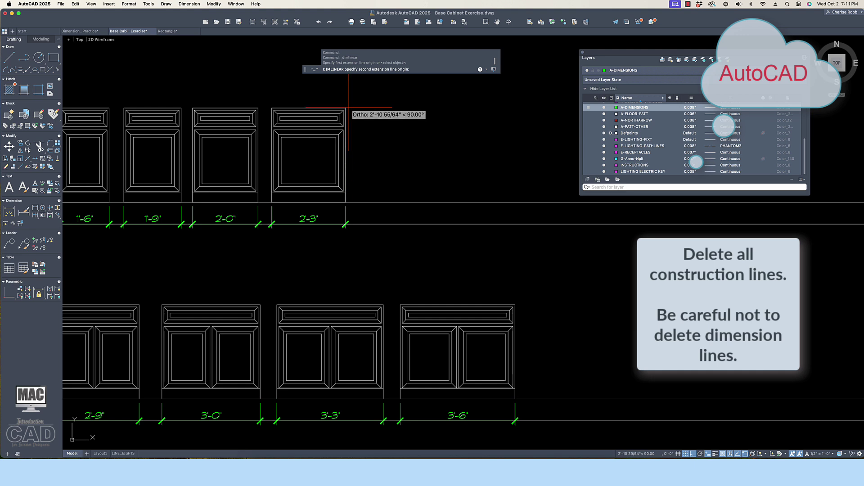
pyautogui.scroll(1, 345, 108)
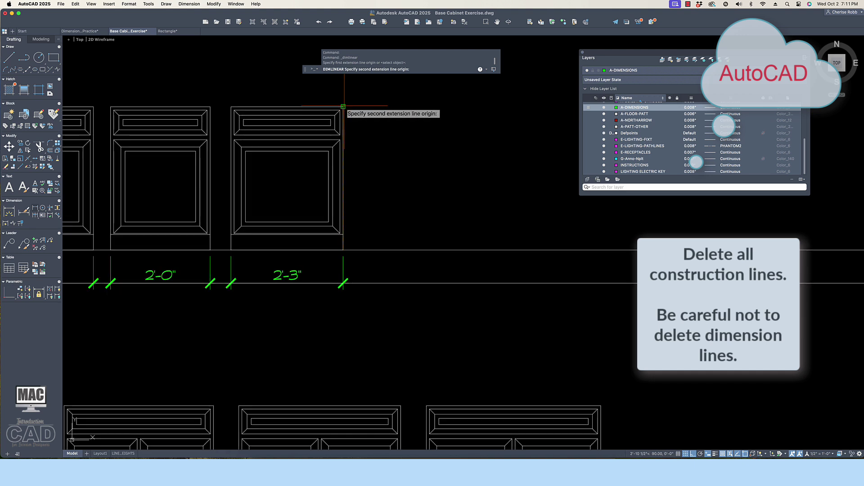
pyautogui.click(342, 107)
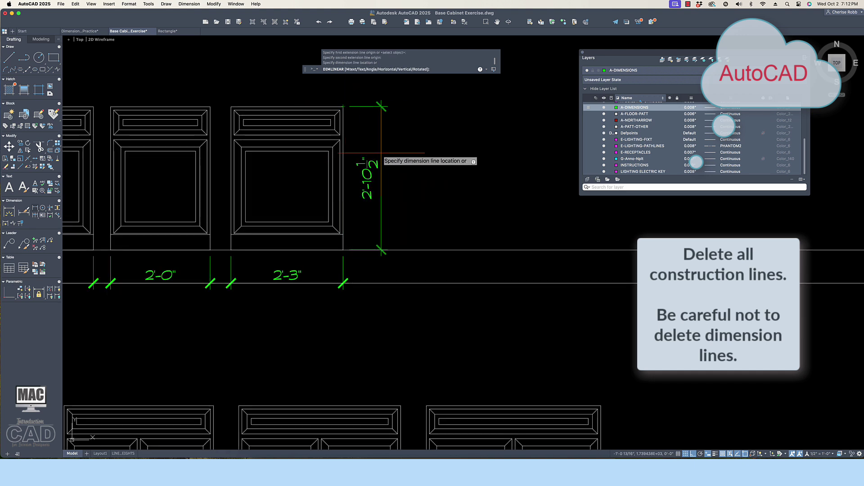
pyautogui.click(395, 161)
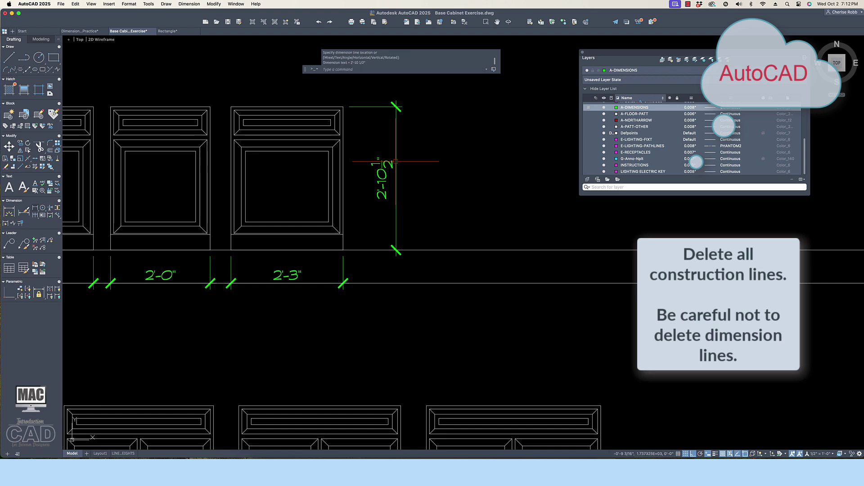
pyautogui.scroll(-4, 424, 280)
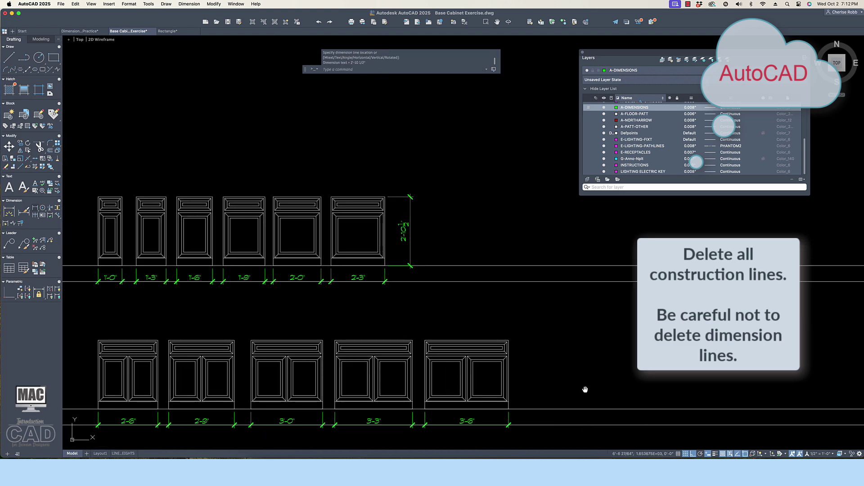
# Add the matching 2'-10 1/2" height dimension beside the 3'-6" base cabinet.
pyautogui.moveTo(585, 389)
pyautogui.mouseDown(button='middle')
pyautogui.moveTo(486, 311)
pyautogui.moveTo(444, 290)
pyautogui.mouseUp(button='middle')
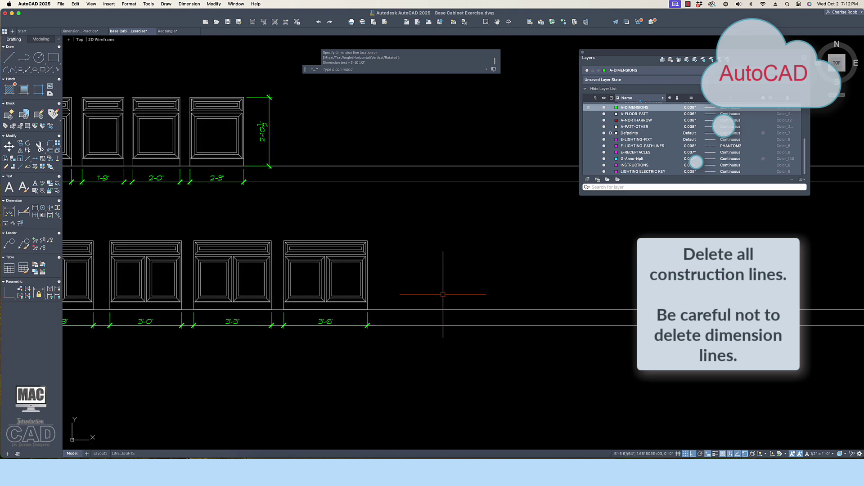
pyautogui.click(35, 209)
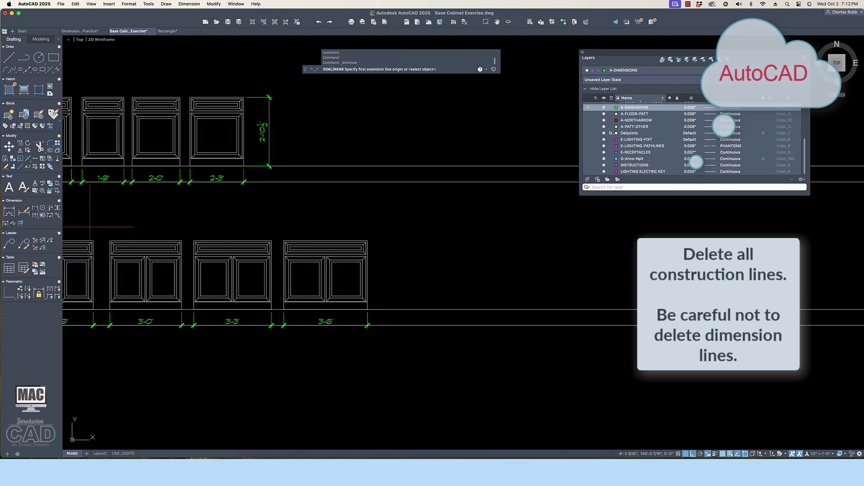
pyautogui.click(366, 308)
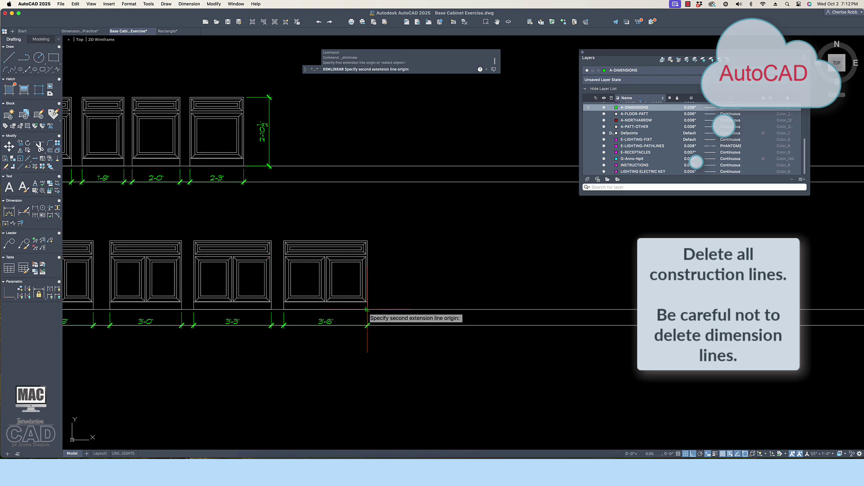
pyautogui.click(367, 241)
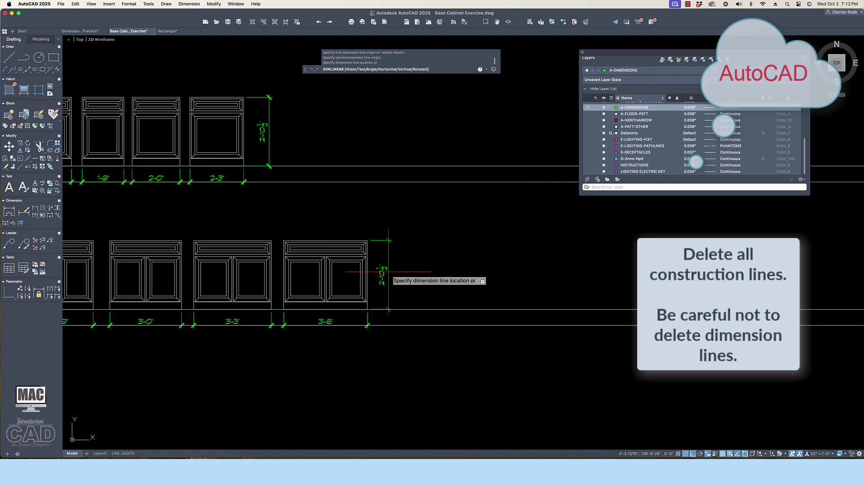
pyautogui.click(390, 272)
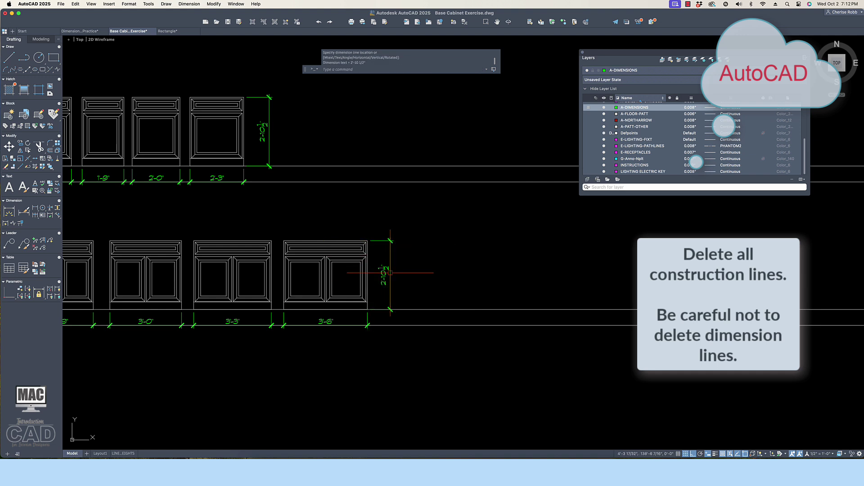
# Erase the horizontal construction lines above and below both cabinet rows.
pyautogui.click(487, 165)
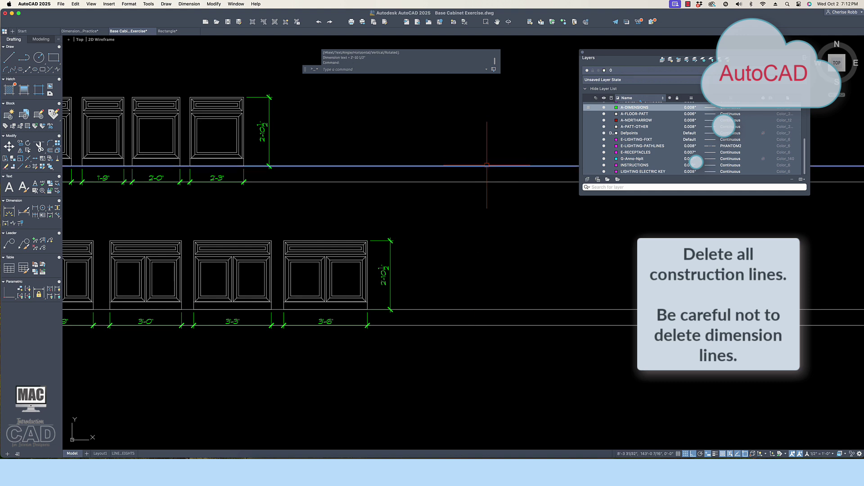
pyautogui.press('Delete')
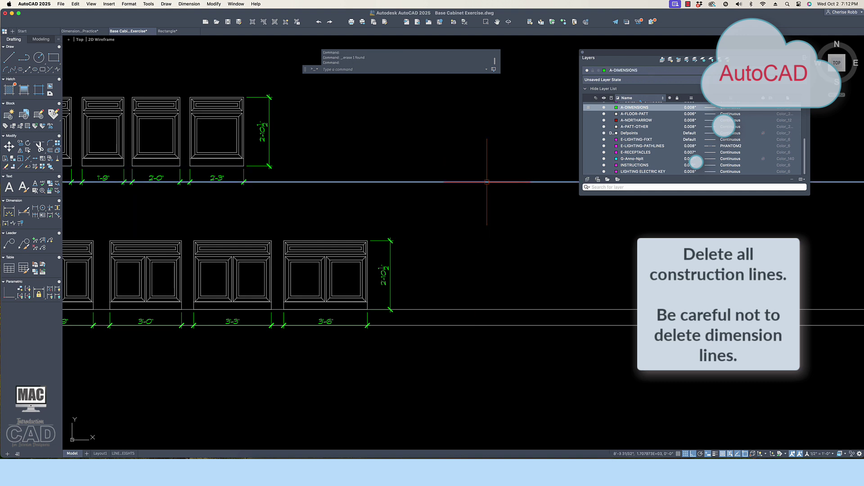
pyautogui.press('Delete')
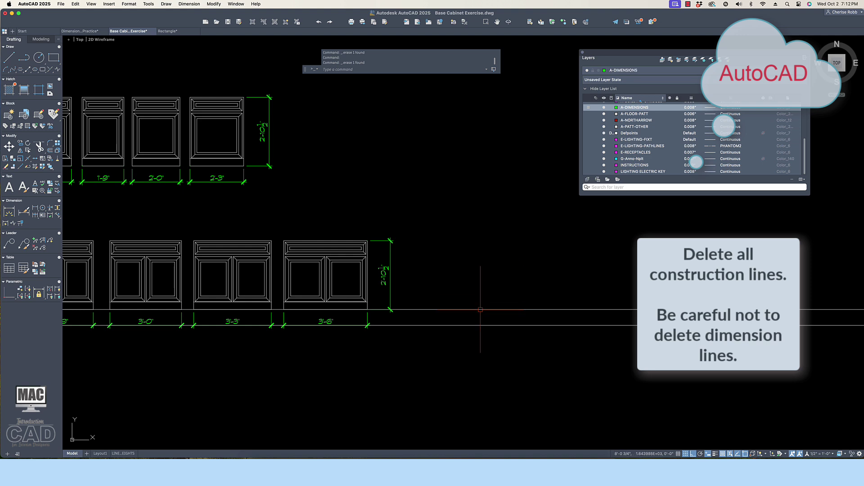
pyautogui.click(480, 310)
pyautogui.press('Delete')
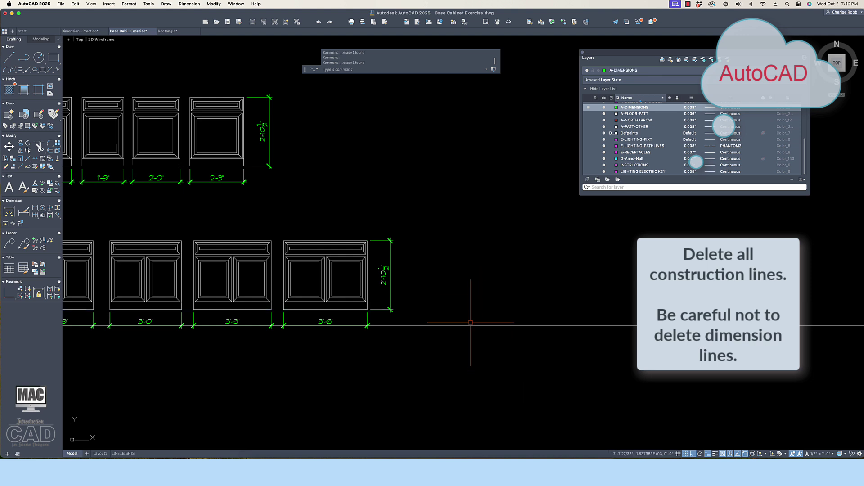
pyautogui.click(471, 324)
pyautogui.press('Delete')
pyautogui.scroll(-3, 440, 284)
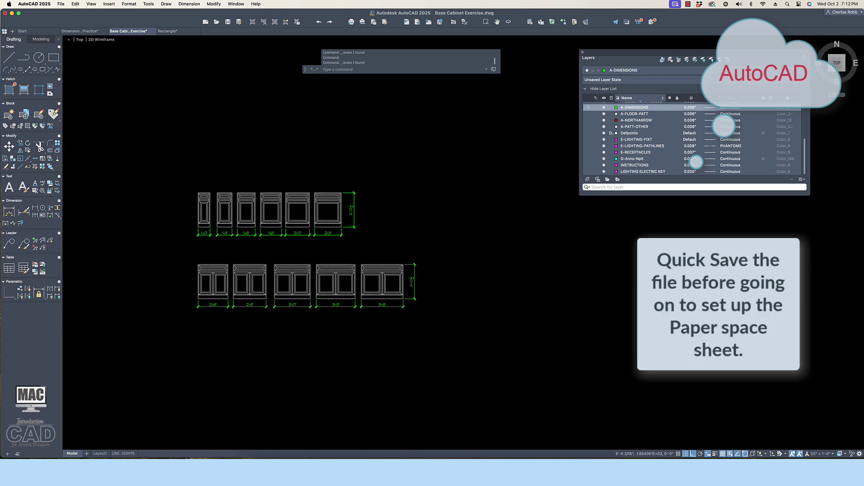
pyautogui.scroll(3, 238, 311)
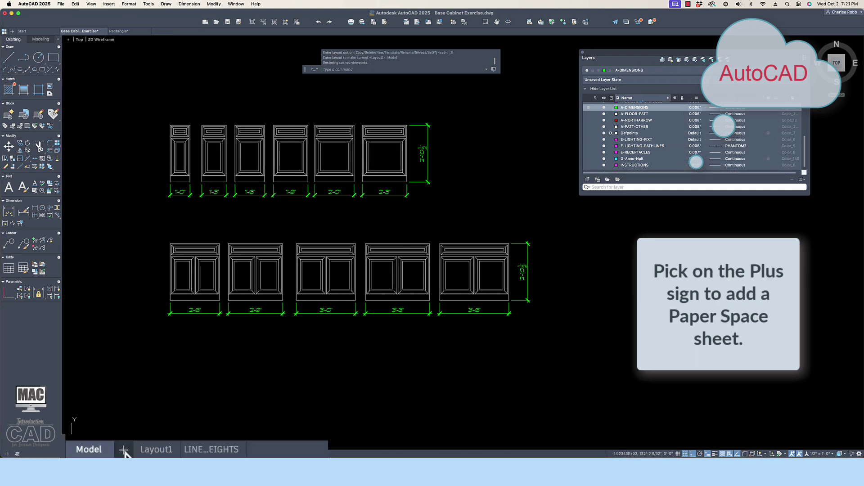
# Create Layout2 with a page setup using DWG To PDF.pc3 and monochrome.ctb.
pyautogui.click(123, 450)
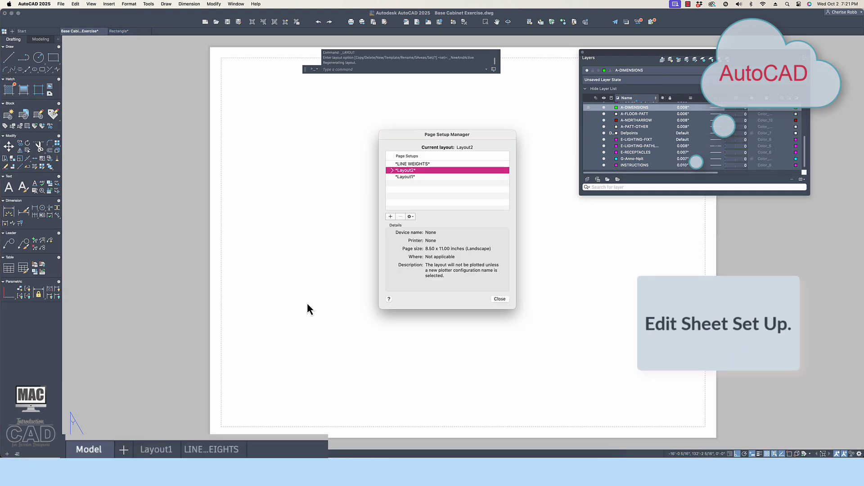
pyautogui.click(412, 216)
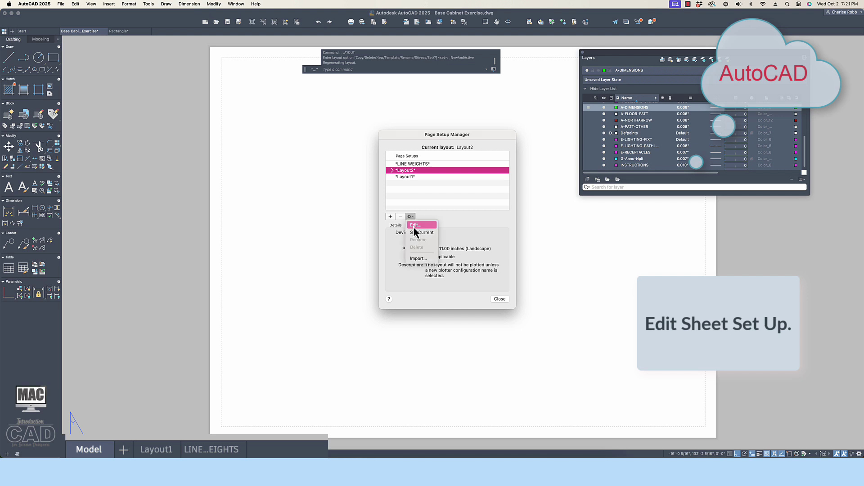
pyautogui.click(414, 225)
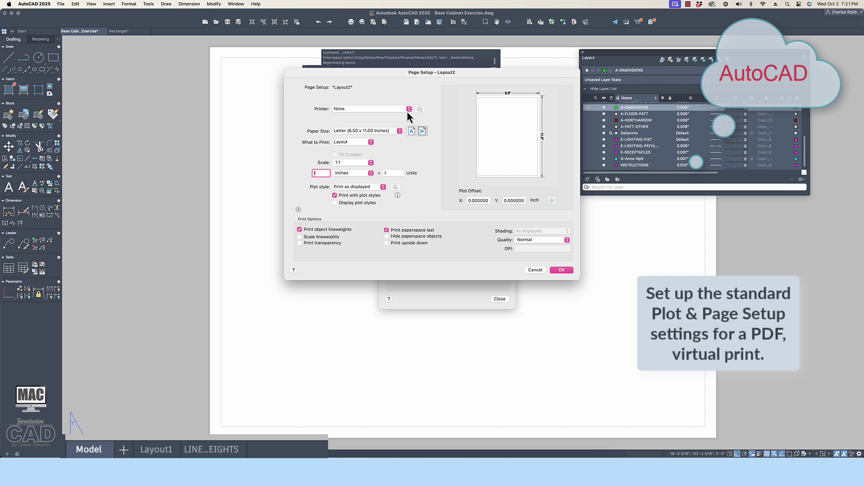
pyautogui.click(408, 110)
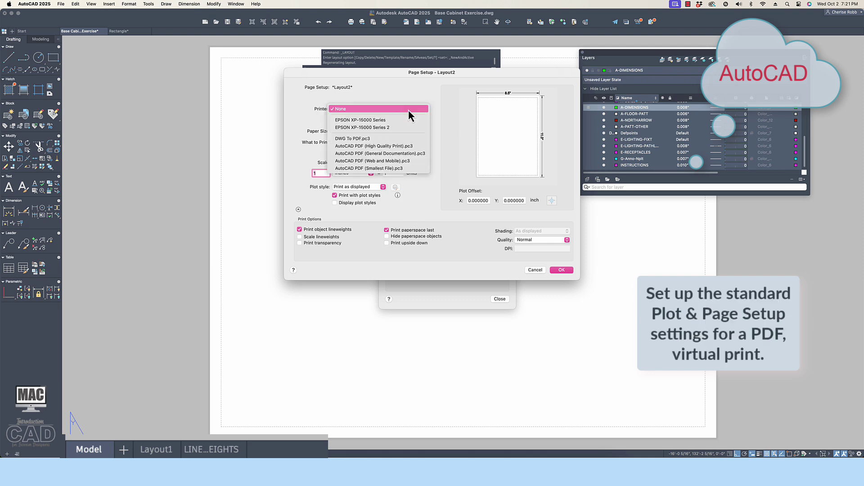
pyautogui.click(379, 140)
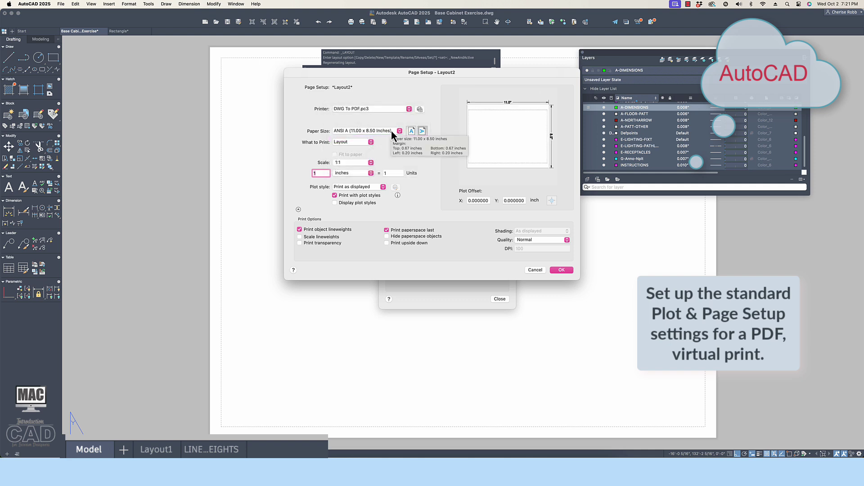
pyautogui.click(383, 187)
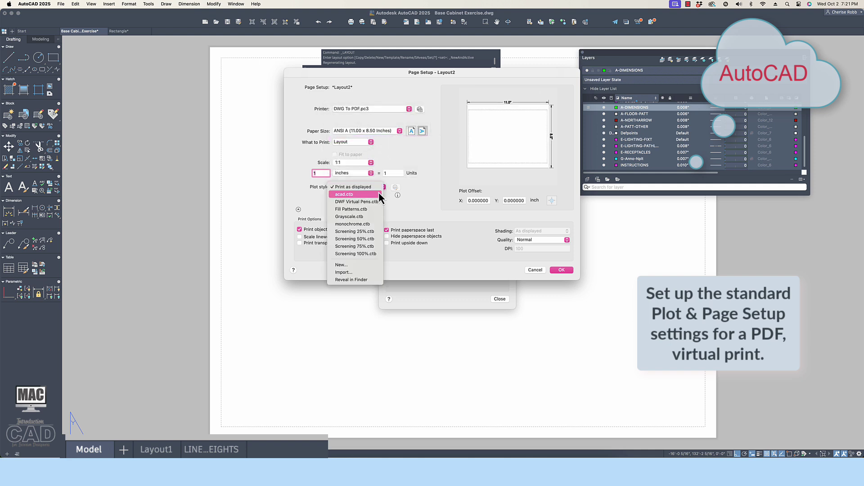
pyautogui.click(373, 224)
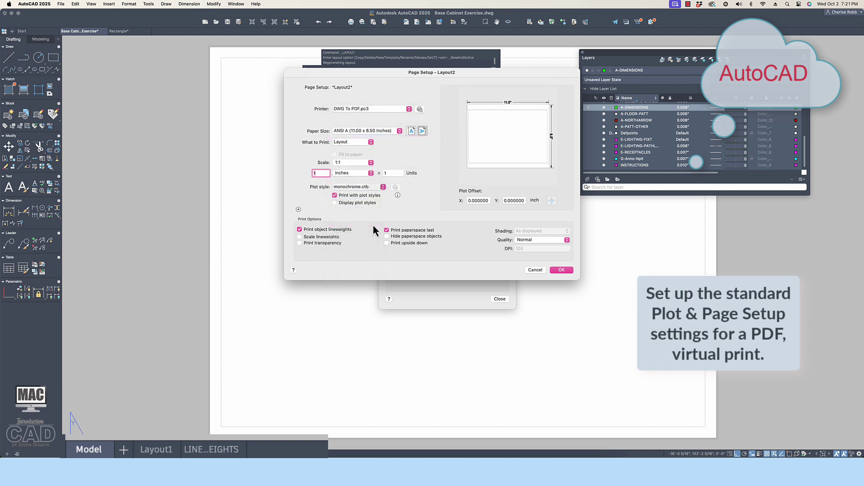
pyautogui.click(562, 270)
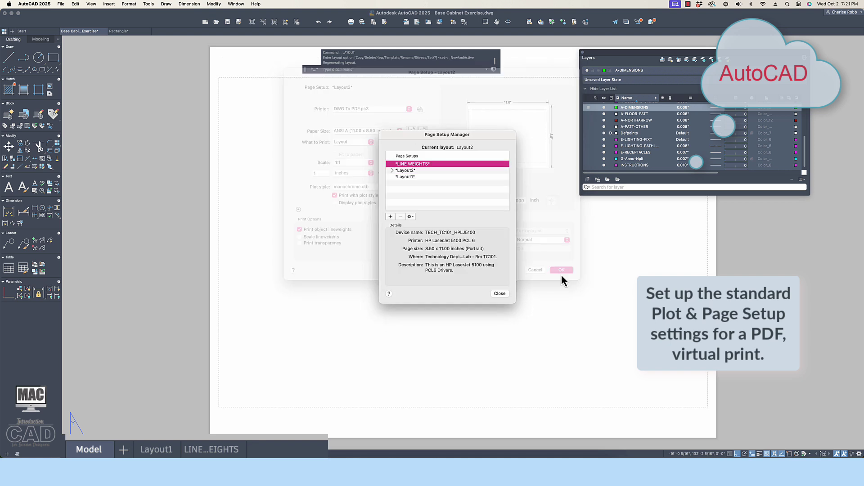
# Close Page Setup Manager and put the Layout2 viewport on the Defpoints layer.
pyautogui.click(497, 294)
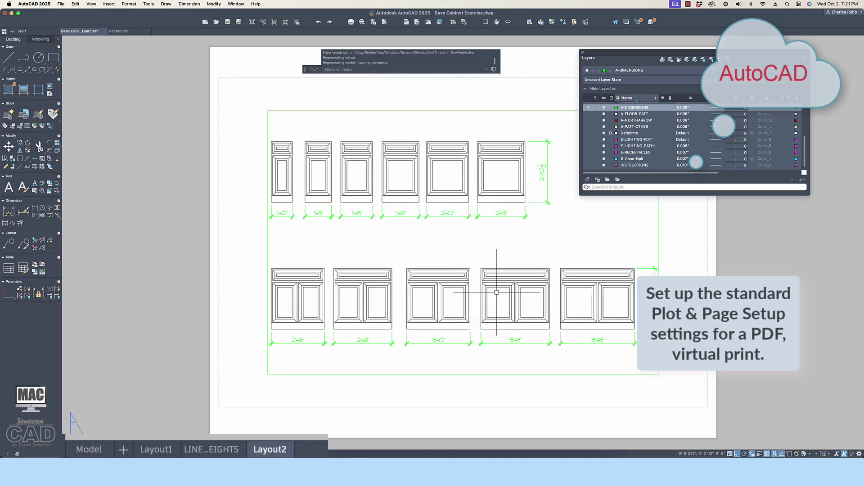
pyautogui.click(343, 109)
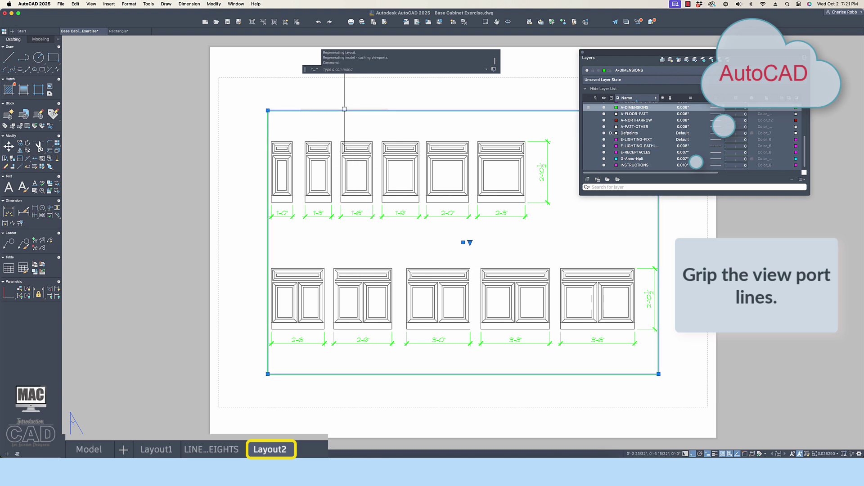
pyautogui.click(669, 71)
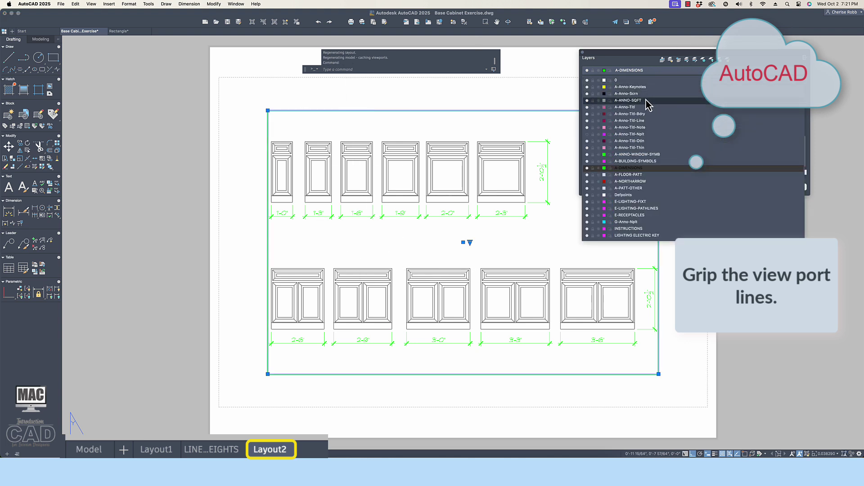
pyautogui.click(647, 195)
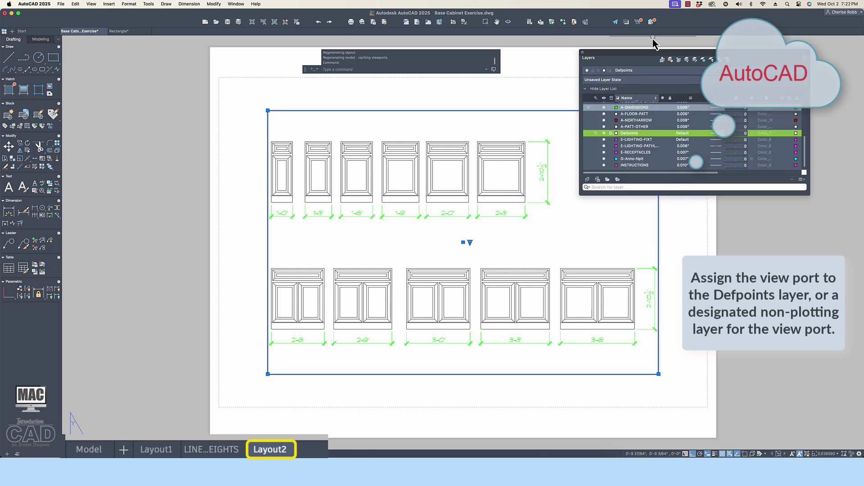
# Stretch the viewport's top-right corner to widen it rightward and raise its top edge.
pyautogui.moveTo(641, 58); pyautogui.dragTo(757, 52)
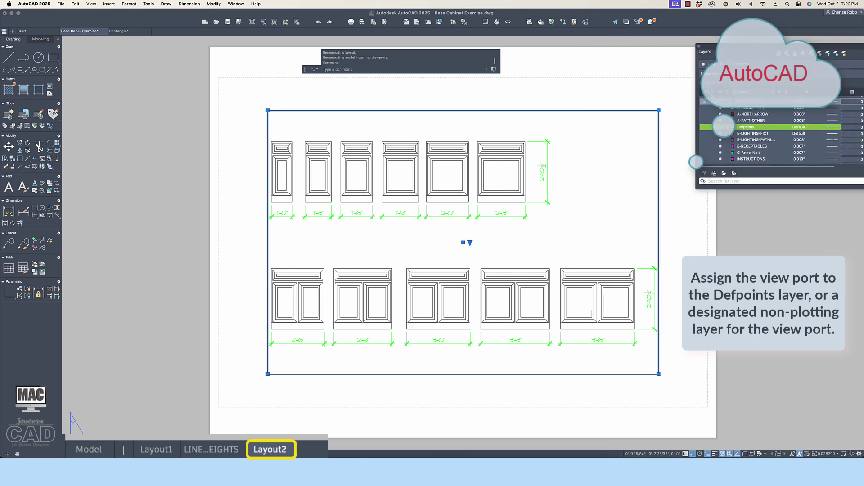
pyautogui.scroll(-1, 654, 115)
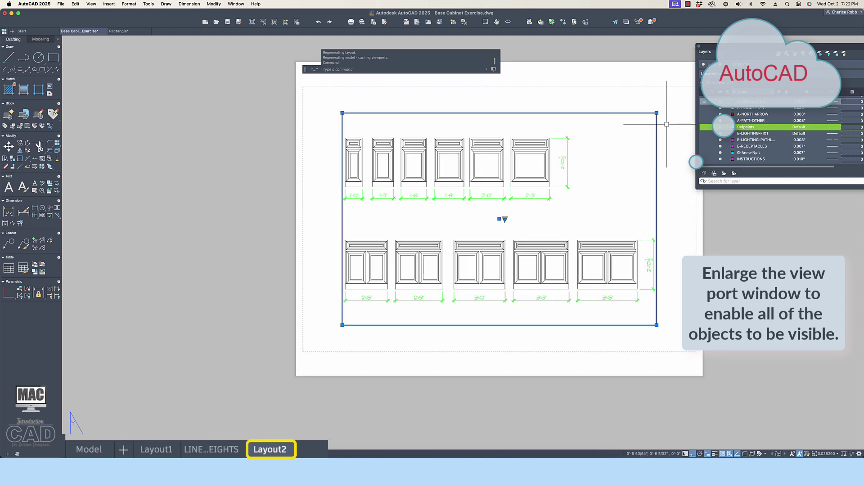
pyautogui.moveTo(666, 121); pyautogui.dragTo(498, 131, button='middle')
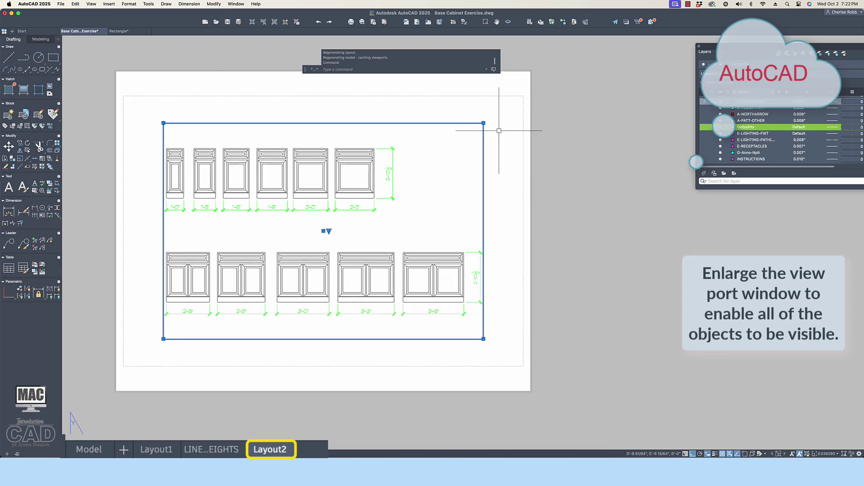
pyautogui.click(484, 122)
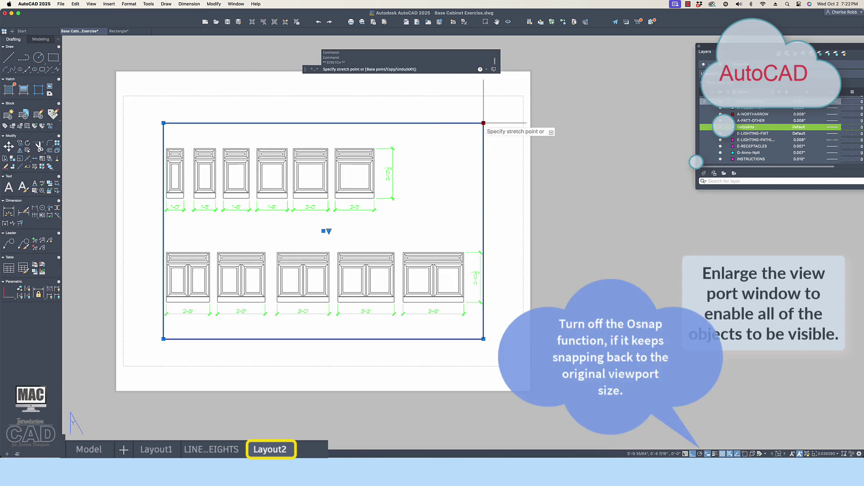
pyautogui.click(521, 109)
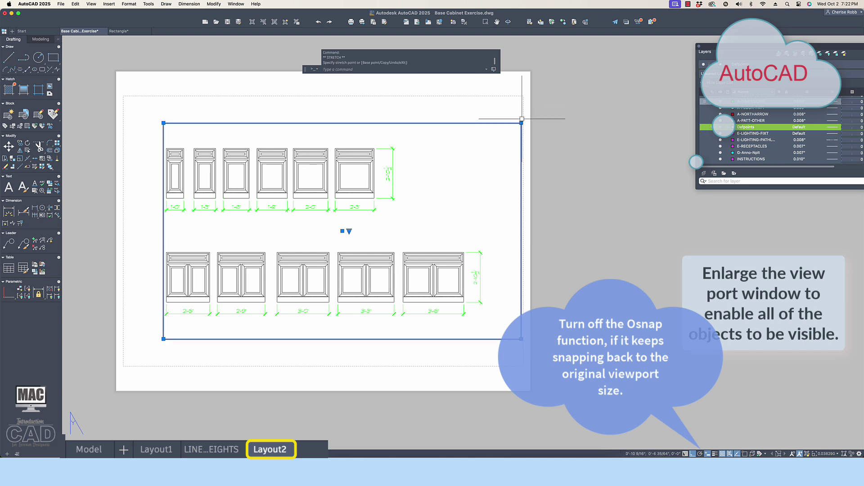
pyautogui.click(521, 123)
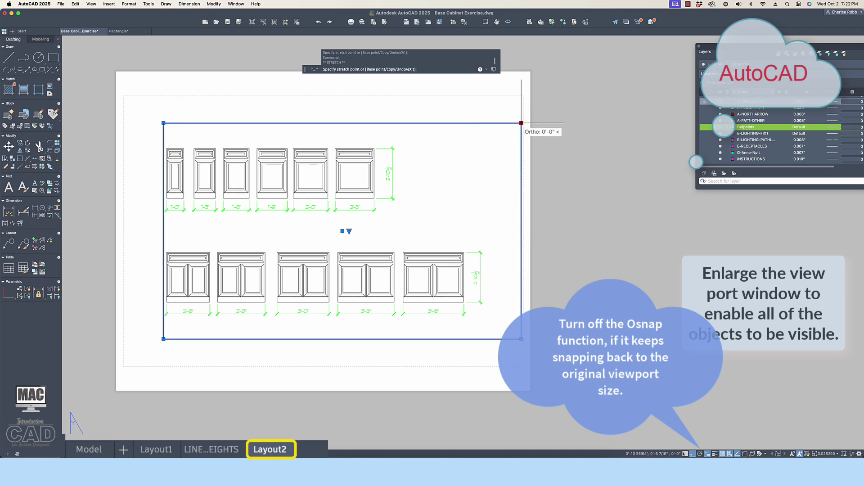
pyautogui.click(520, 98)
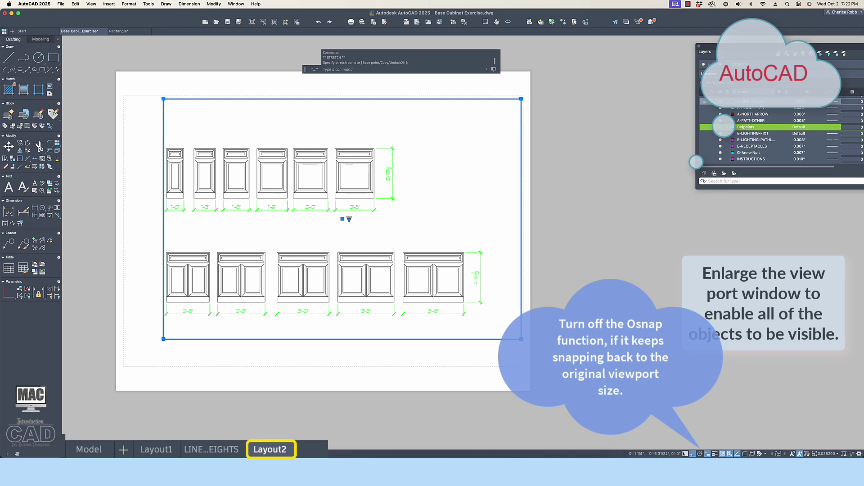
# Extend the viewport's top-left corner out toward the left sheet margin.
pyautogui.scroll(1, 163, 98)
pyautogui.click(164, 98)
pyautogui.scroll(-1, 163, 98)
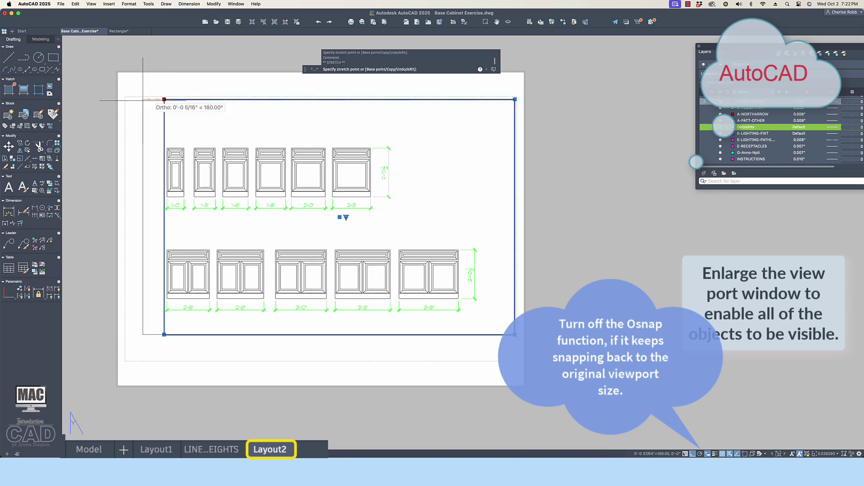
pyautogui.click(127, 99)
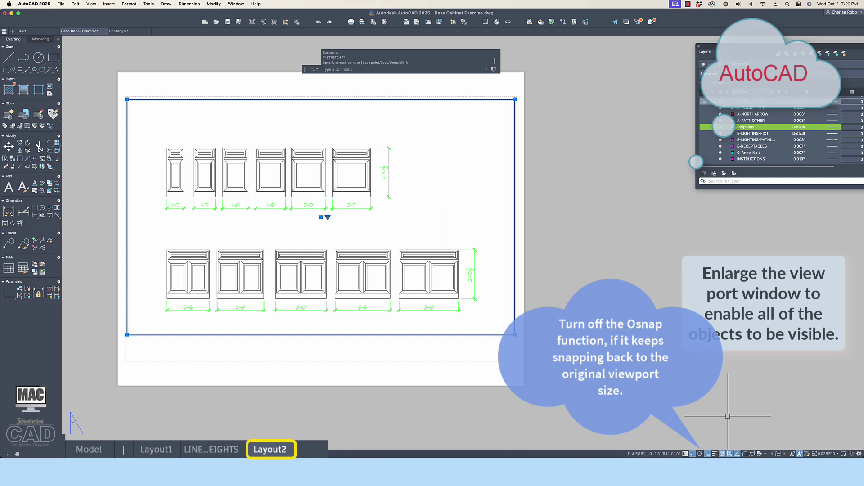
# Set the selected viewport's scale to 1/2" = 1'-0" and deselect it.
pyautogui.click(828, 453)
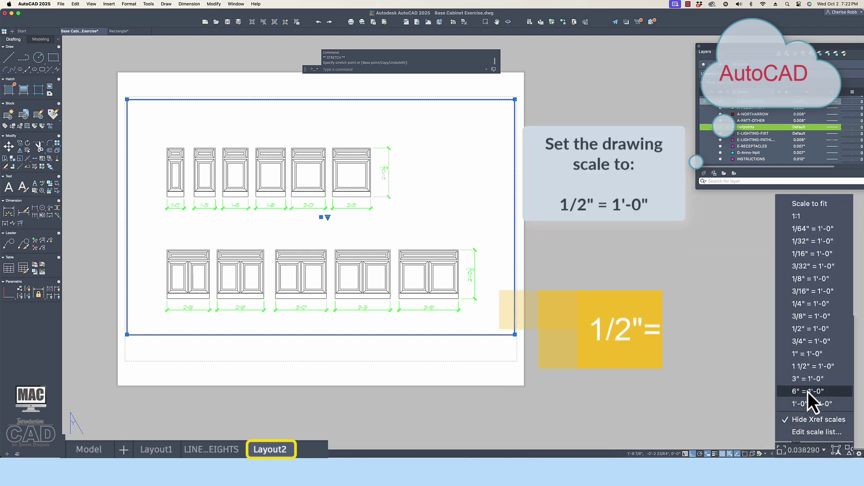
pyautogui.click(811, 334)
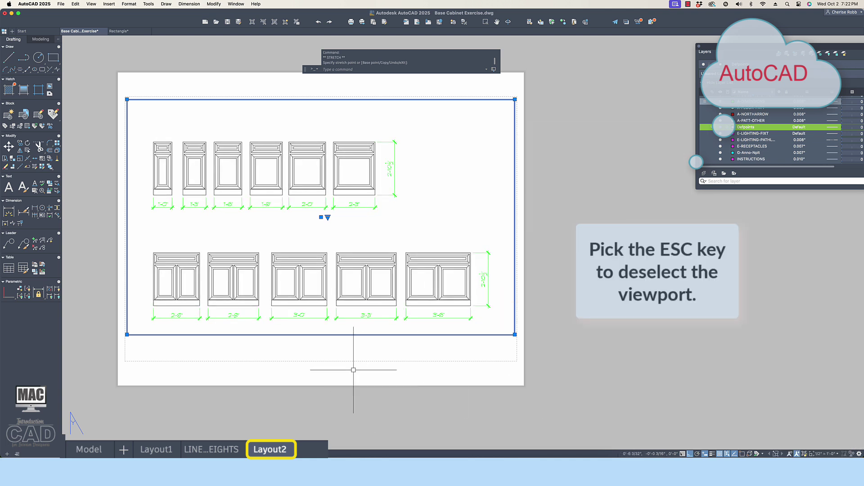
pyautogui.press('Escape')
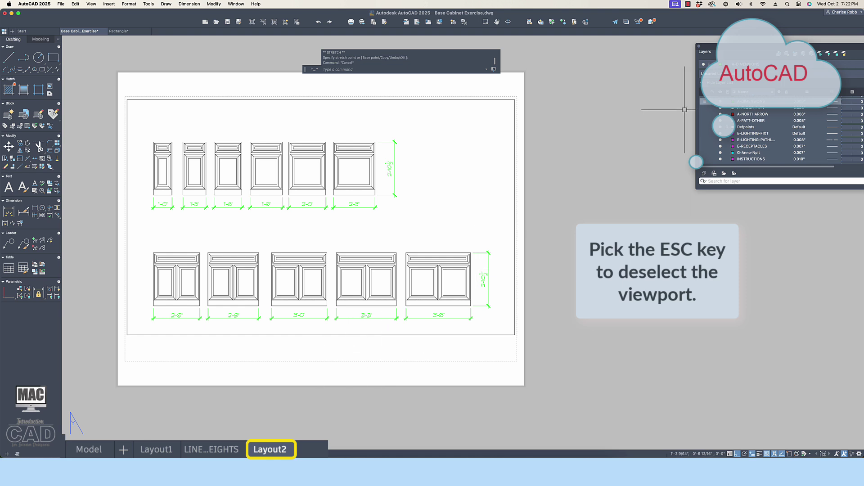
# Place the title 'BASE CABINET LIBRARY' as 3/16" unrotated single-line text below the viewport.
pyautogui.moveTo(729, 53); pyautogui.dragTo(565, 100)
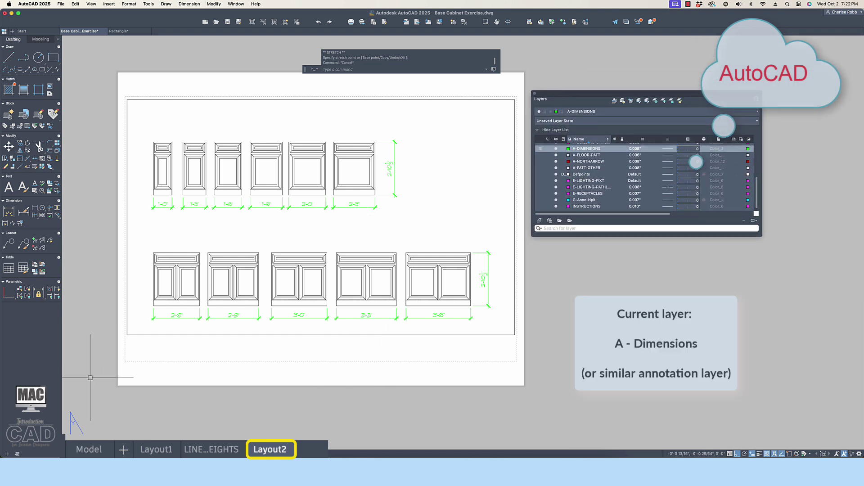
pyautogui.write('d')
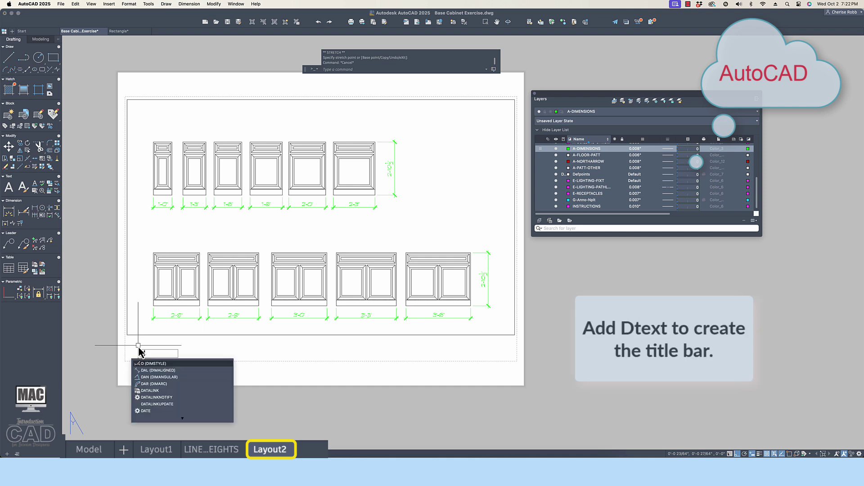
pyautogui.write('t')
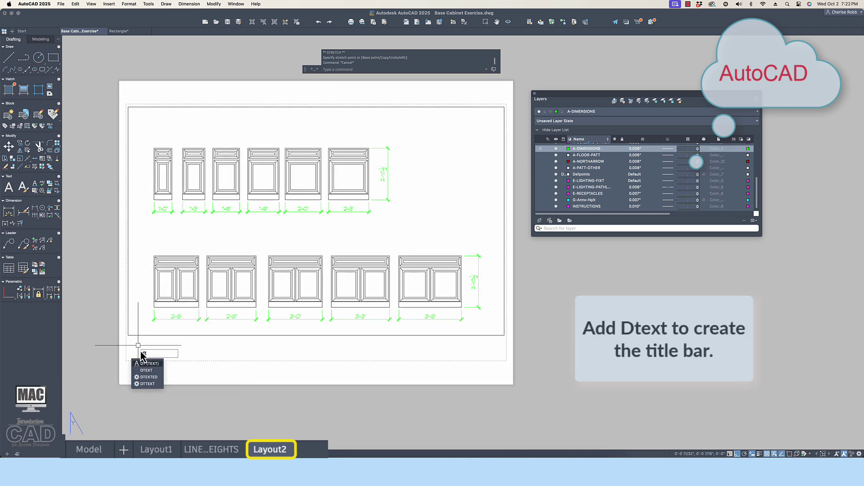
pyautogui.press('Return')
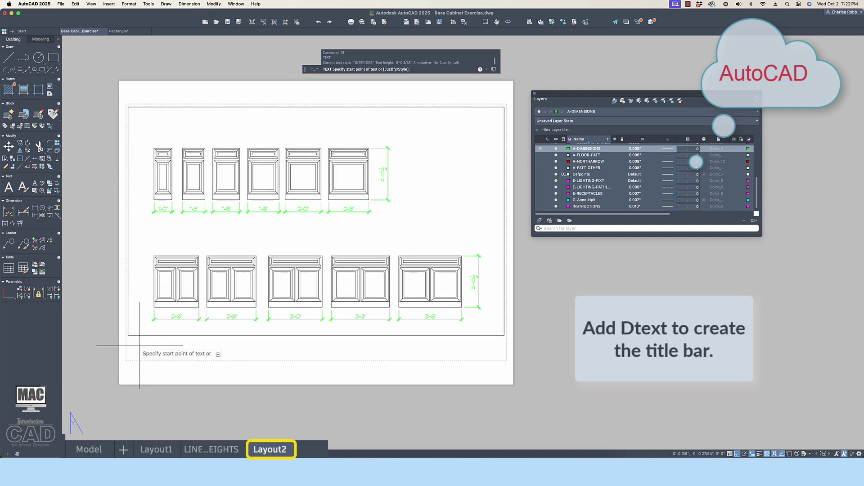
pyautogui.click(137, 345)
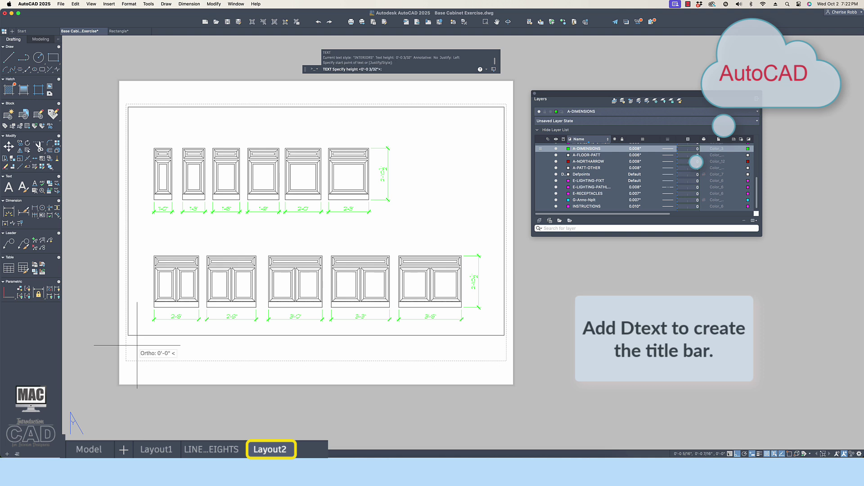
pyautogui.write('3/16')
pyautogui.press('Return')
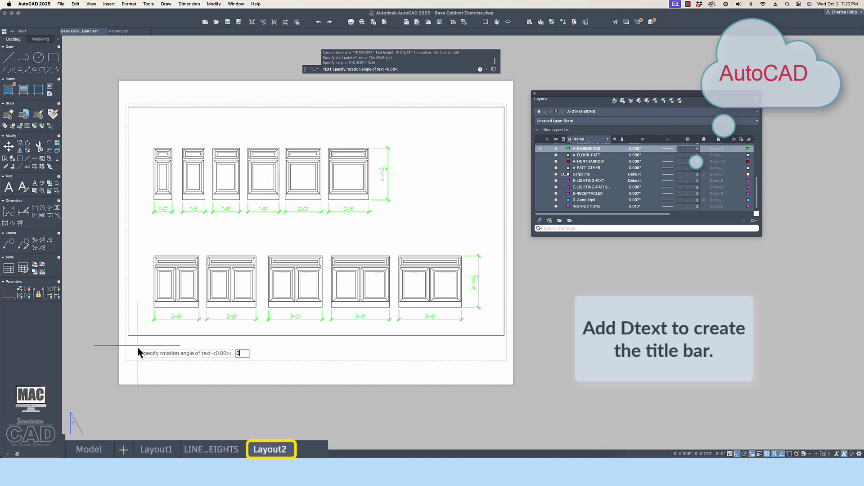
pyautogui.press('Return')
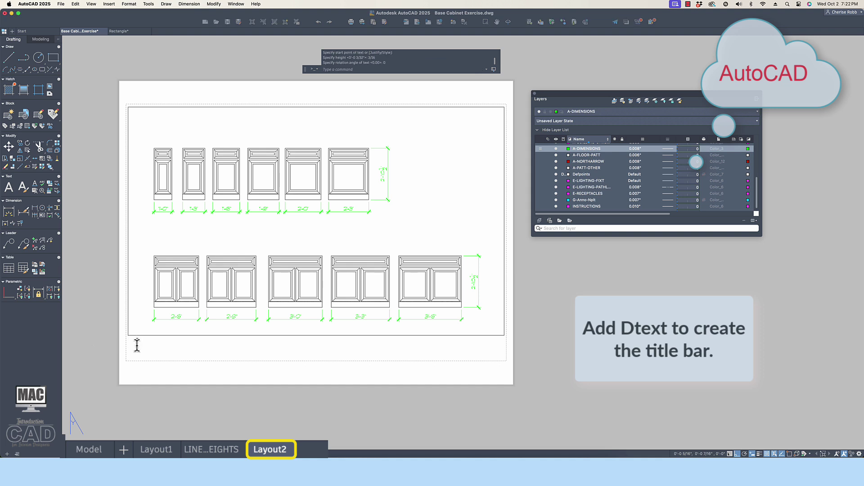
pyautogui.click(137, 345)
pyautogui.write('BASE CABINE')
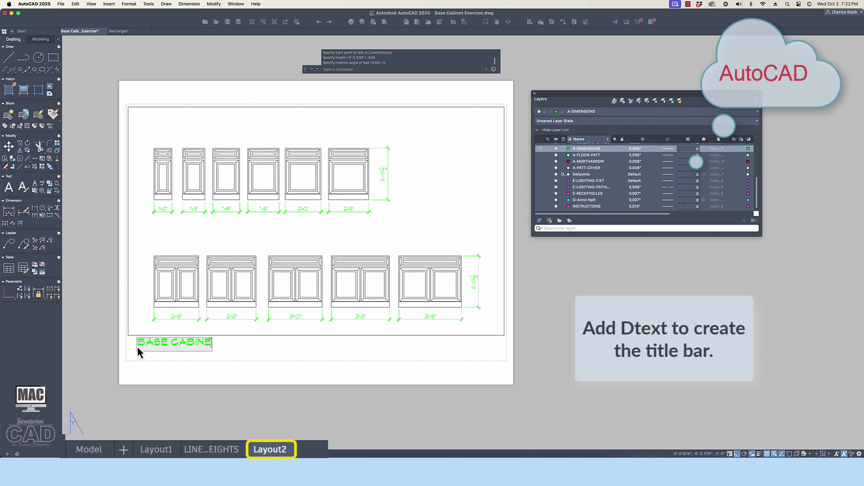
pyautogui.write('T LIBRARY')
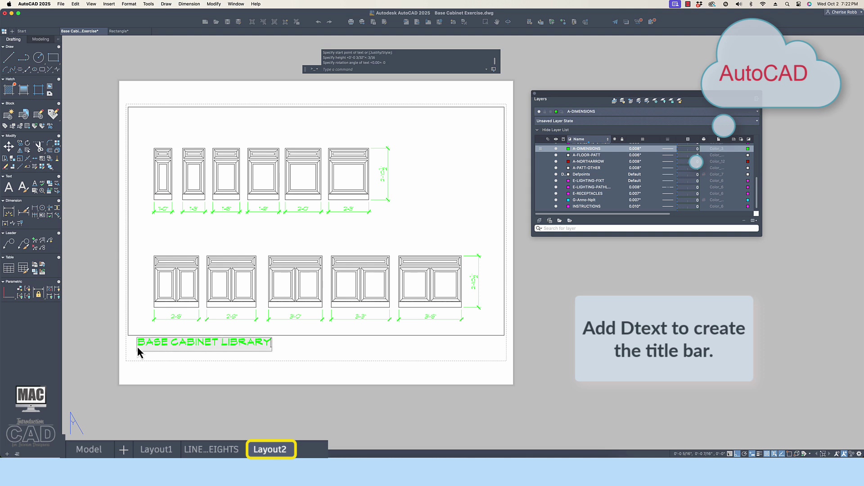
pyautogui.press('Return')
pyautogui.press('Return')
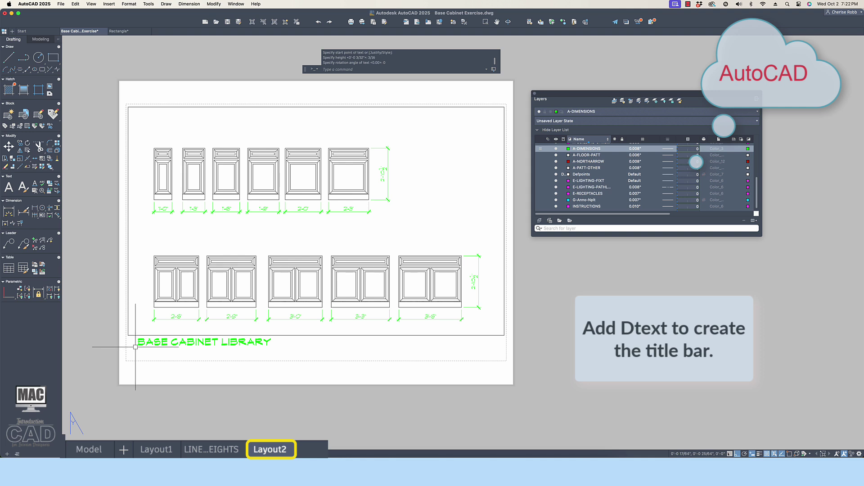
# Draw a horizontal line from the title's lower-left corner to past its right end.
pyautogui.write('l')
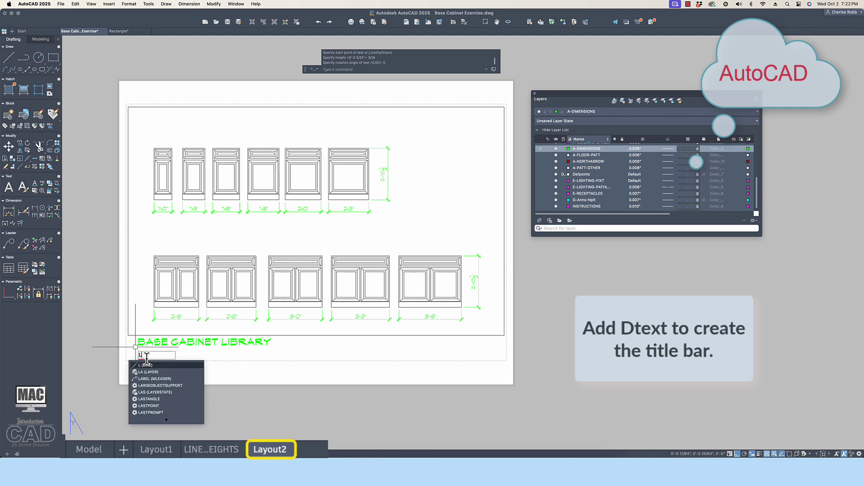
pyautogui.press('Return')
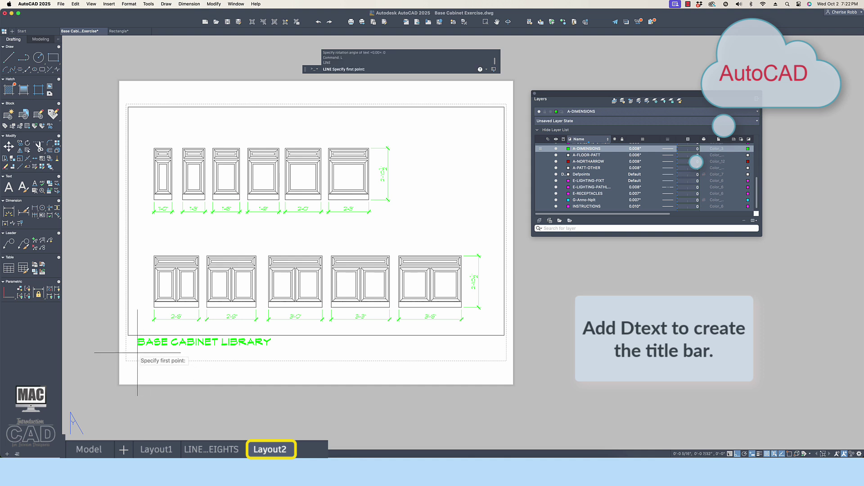
pyautogui.click(137, 347)
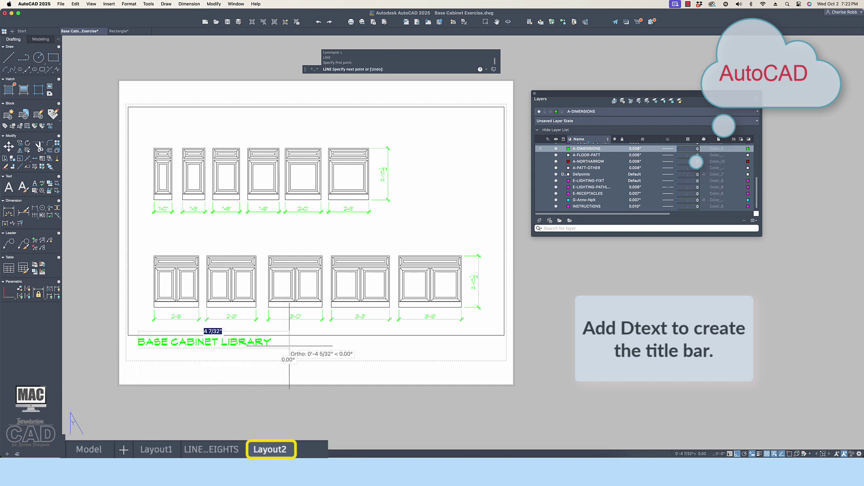
pyautogui.click(339, 347)
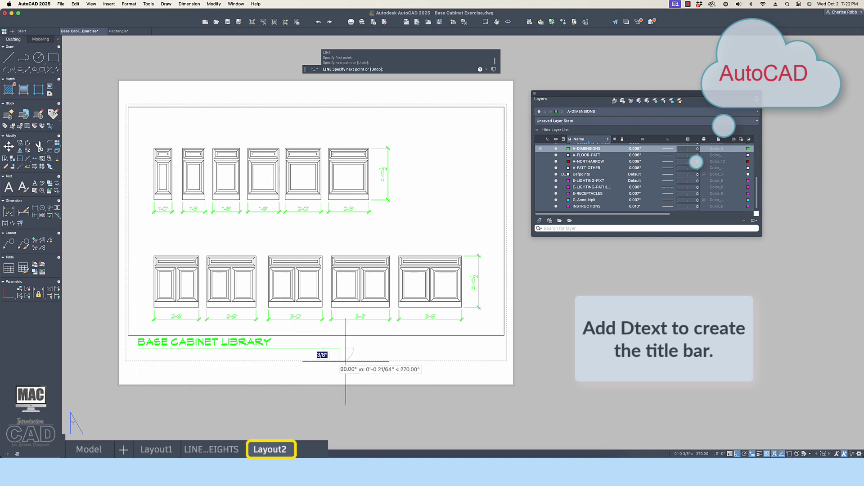
pyautogui.press('Return')
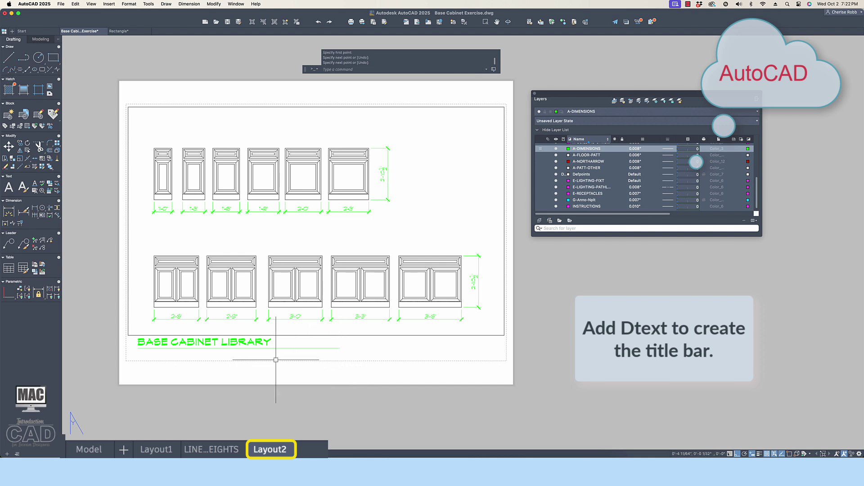
# Start single-line text under the title line with 3/32" height and 0 rotation.
pyautogui.write('DT')
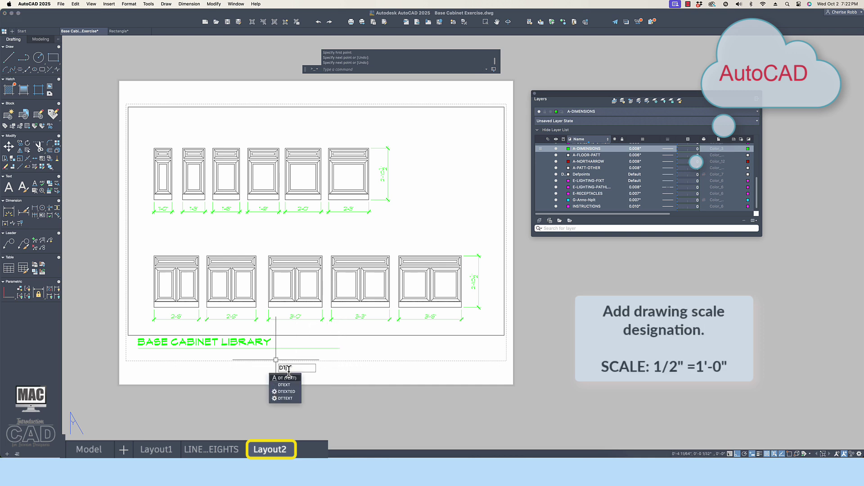
pyautogui.press('Return')
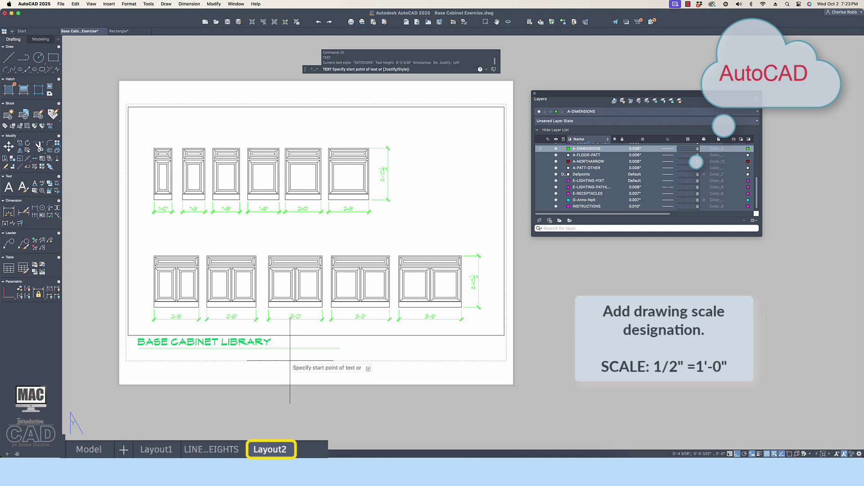
pyautogui.click(290, 355)
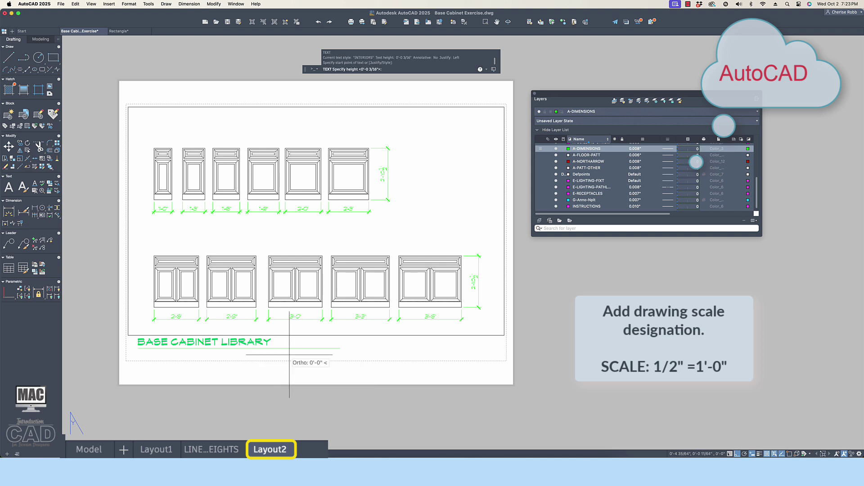
pyautogui.write('3/32')
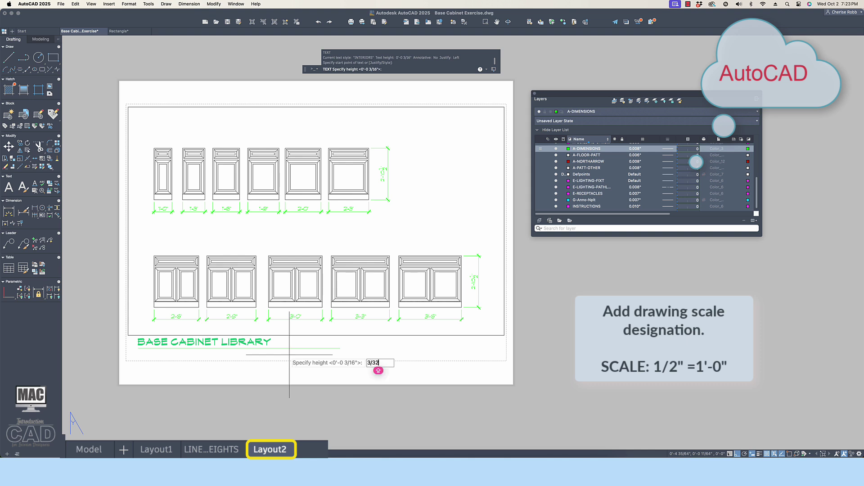
pyautogui.press('Return')
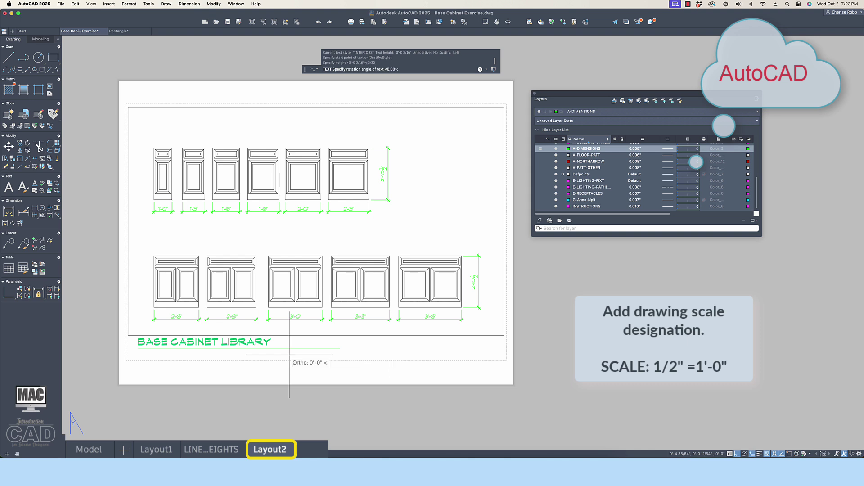
pyautogui.write('0')
pyautogui.press('Return')
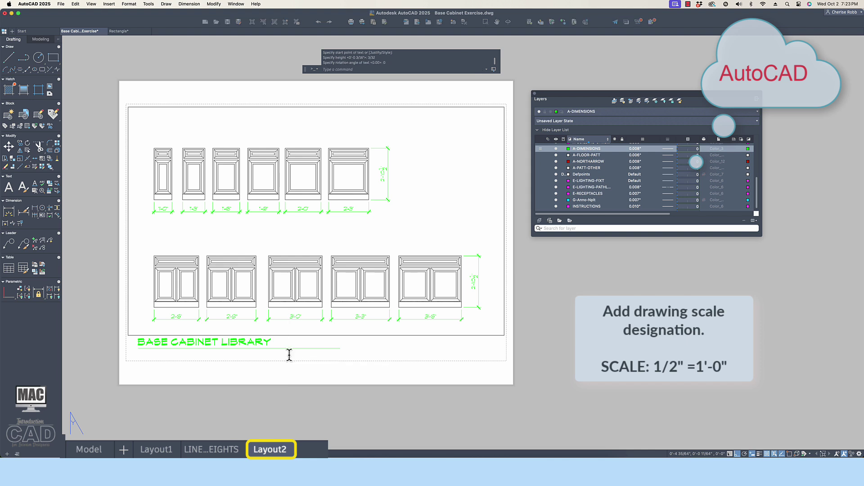
# Enter the note 'SCALE: 1/2" = 1'-0"', correcting a typo at its end.
pyautogui.click(289, 355)
pyautogui.write('SCALE: 1/2" = 1\'-0')
pyautogui.press('shift')
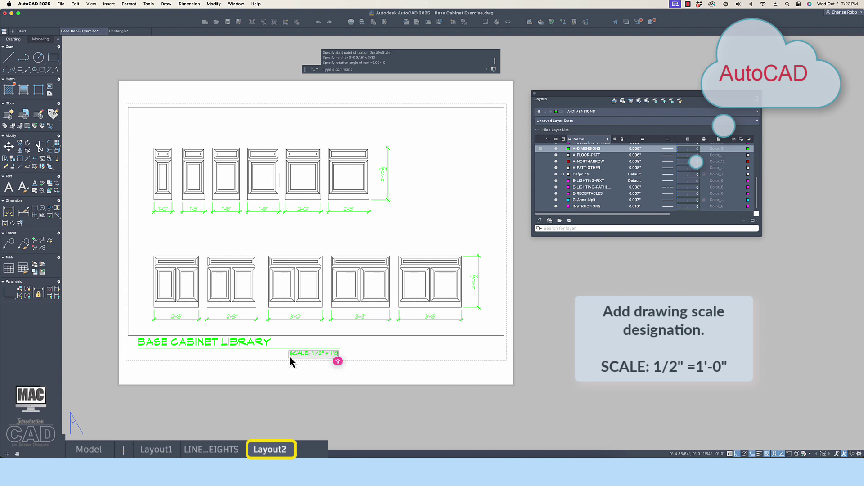
pyautogui.press('BackSpace')
pyautogui.press('BackSpace')
pyautogui.write('-0"')
pyautogui.press('Return')
pyautogui.press('Return')
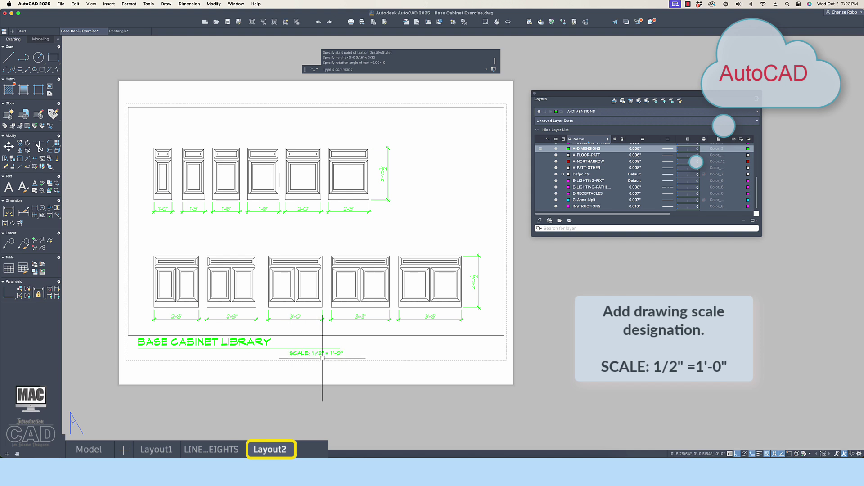
pyautogui.scroll(3, 315, 353)
pyautogui.scroll(2, 319, 356)
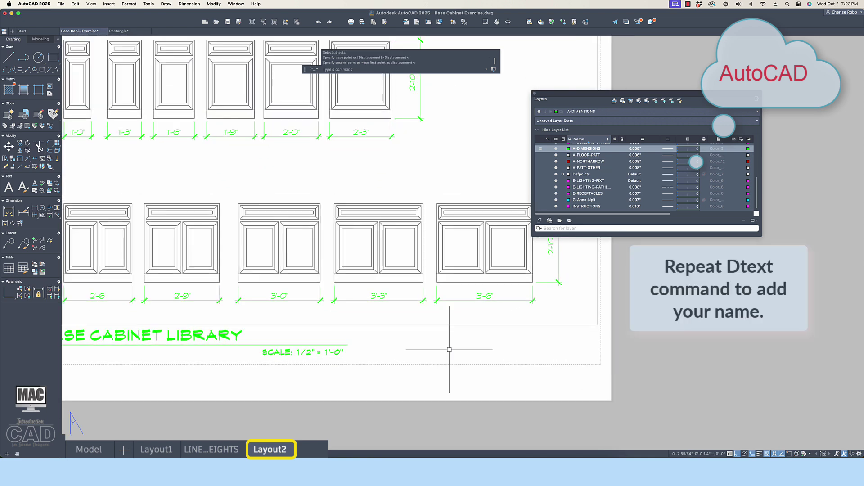
# Add the drafter's name as 3/32" unrotated text at the title bar's right end.
pyautogui.write('d')
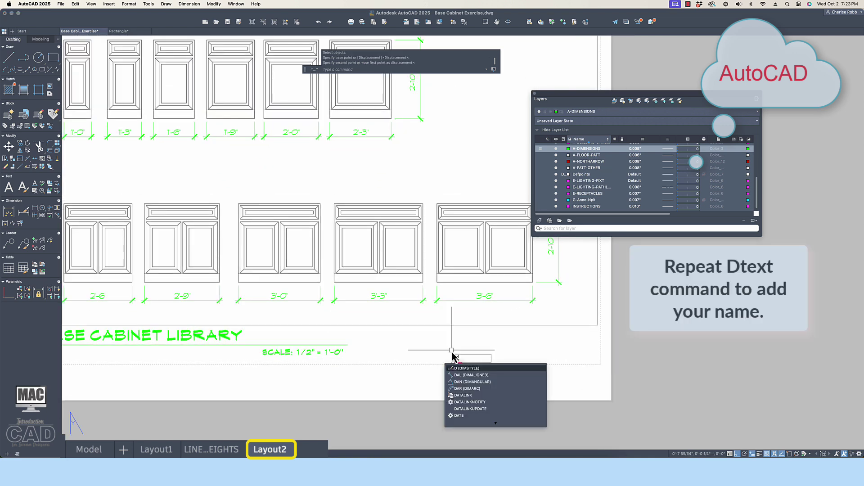
pyautogui.write('t')
pyautogui.press('Return')
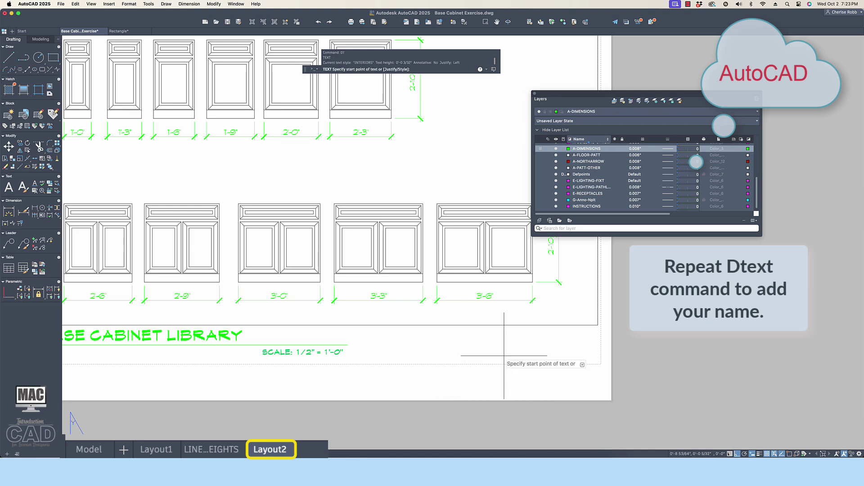
pyautogui.click(518, 356)
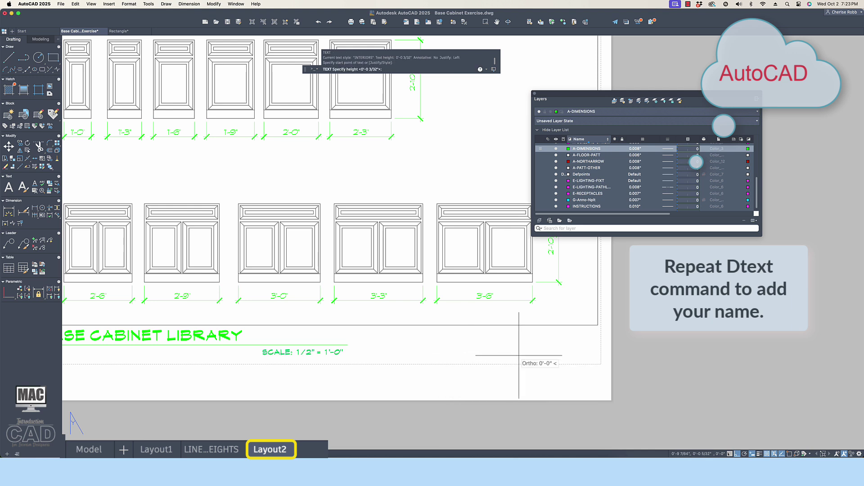
pyautogui.press('Return')
pyautogui.press('Return')
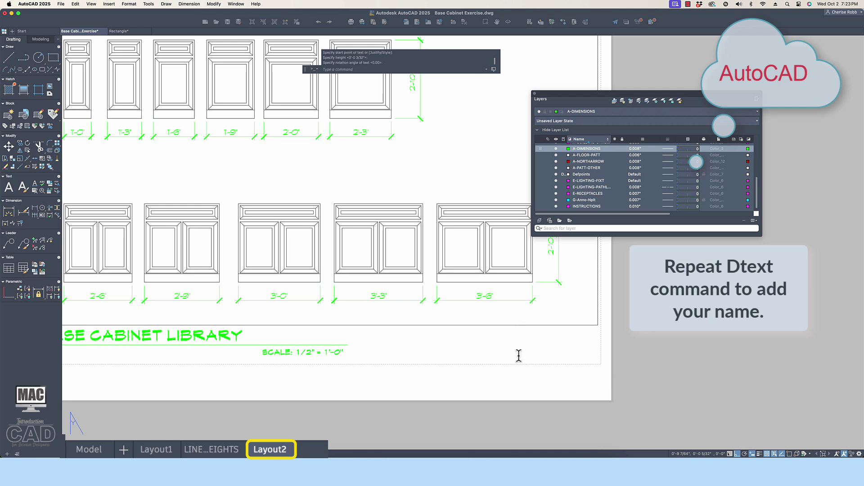
pyautogui.write('CJ ROBB')
pyautogui.press('Return')
pyautogui.press('Return')
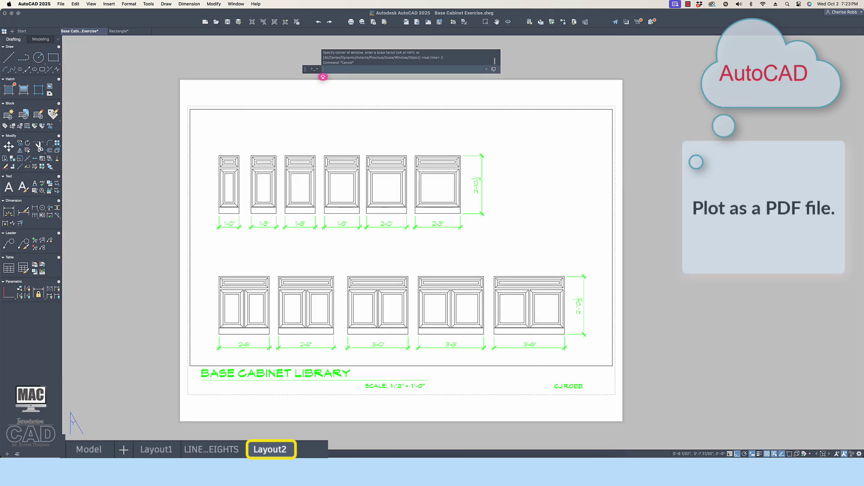
# Open the Plot dialog for Layout2 from the Quick Access toolbar.
pyautogui.click(351, 23)
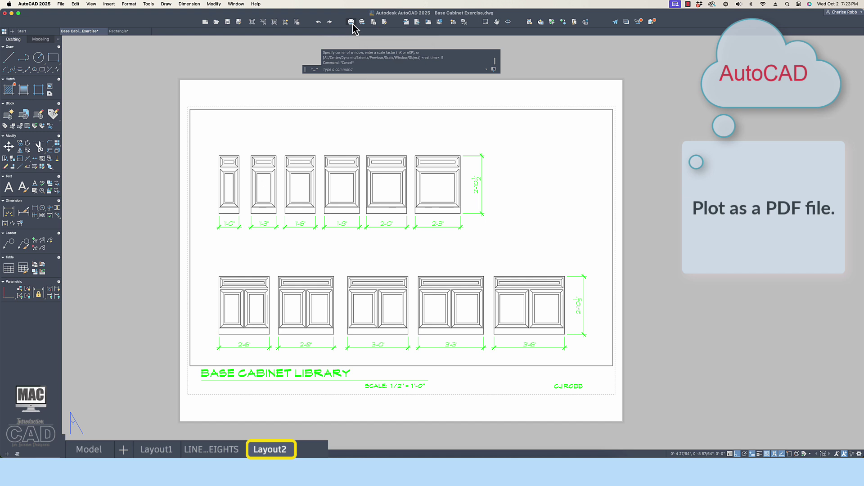